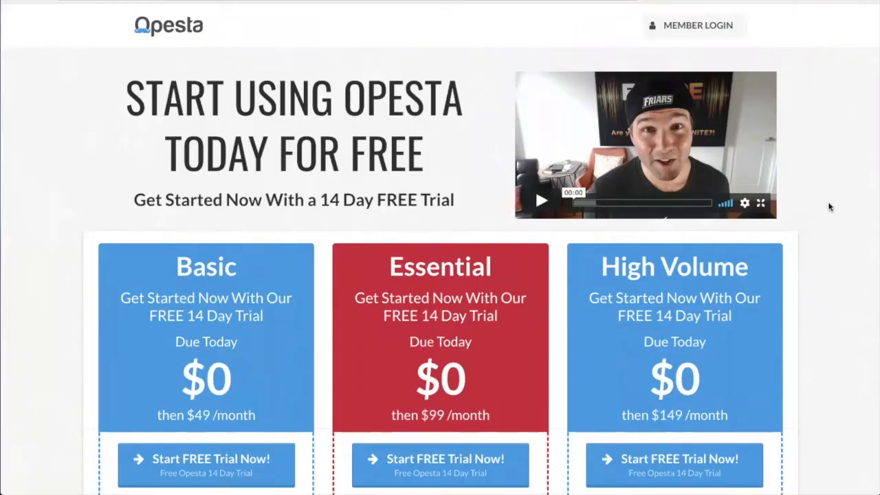
Step: Examine the prices, subscriber limits and features of Opesta's Basic, Essential and High Volume plans
{"action": "scroll", "coordinate": [824, 218], "scroll_direction": "down", "scroll_amount": 1}
{"action": "scroll", "coordinate": [825, 221], "scroll_direction": "down", "scroll_amount": 3}
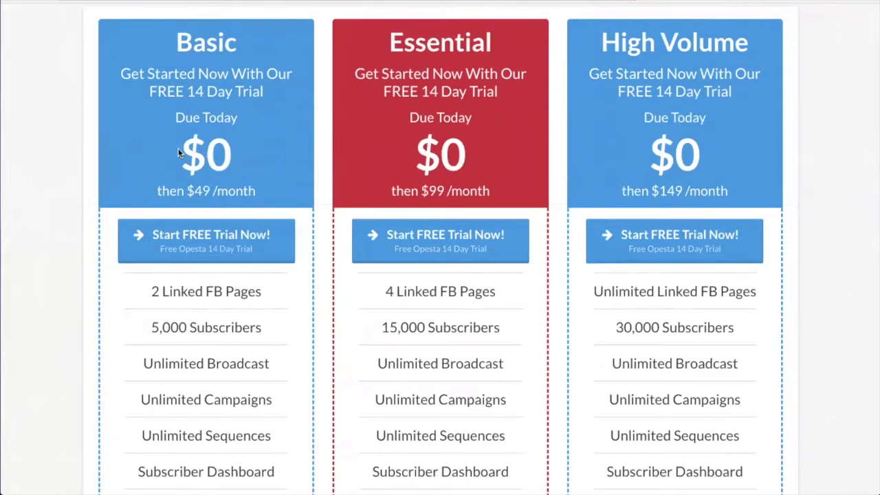
{"action": "scroll", "coordinate": [379, 141], "scroll_direction": "up", "scroll_amount": 3}
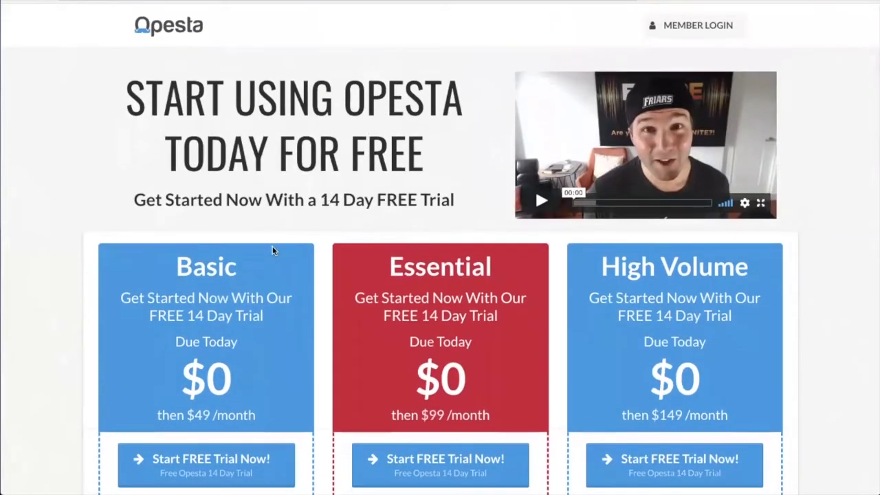
{"action": "scroll", "coordinate": [278, 249], "scroll_direction": "down", "scroll_amount": 3}
{"action": "left_click_drag", "start_coordinate": [147, 190], "coordinate": [288, 196]}
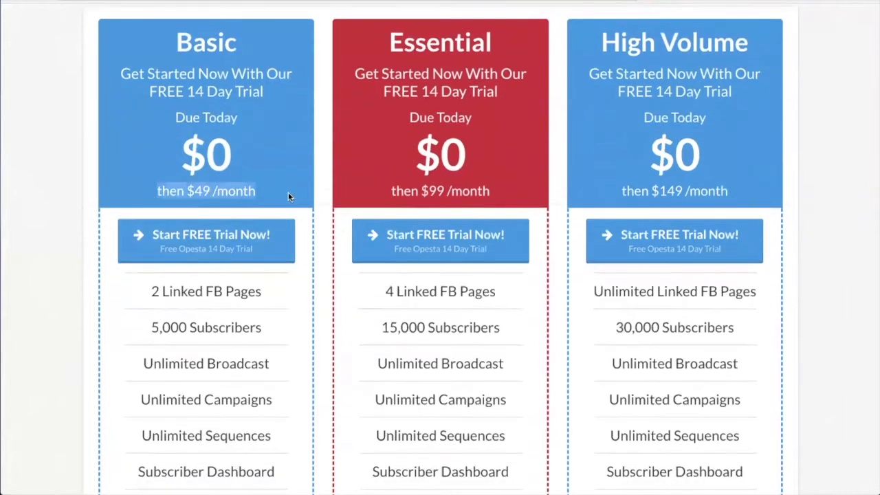
{"action": "scroll", "coordinate": [273, 270], "scroll_direction": "down", "scroll_amount": 1}
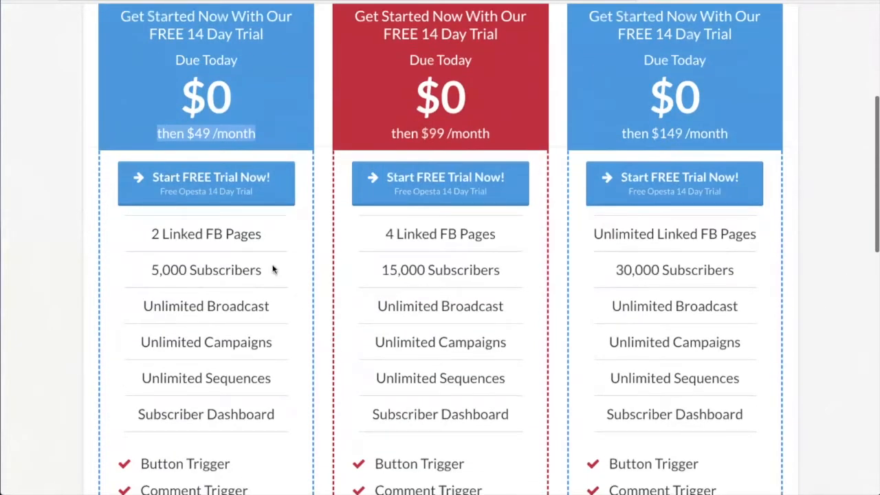
{"action": "scroll", "coordinate": [283, 239], "scroll_direction": "down", "scroll_amount": 1}
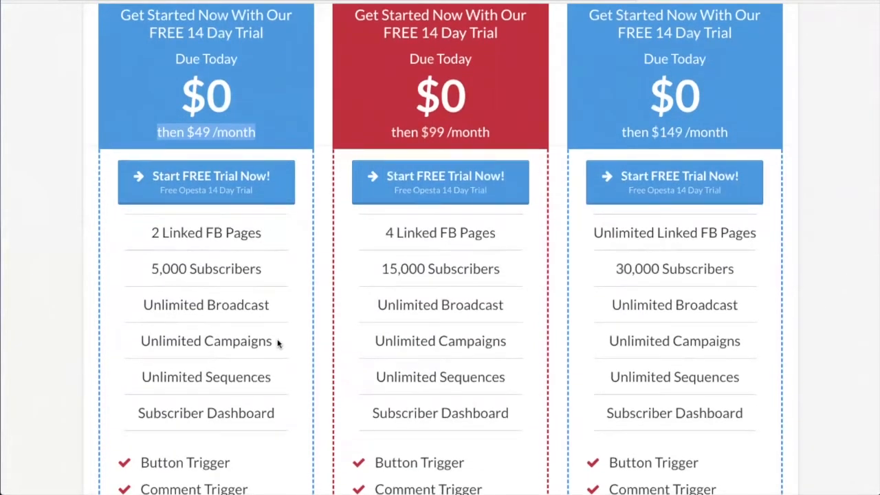
{"action": "scroll", "coordinate": [278, 343], "scroll_direction": "down", "scroll_amount": 2}
{"action": "scroll", "coordinate": [282, 342], "scroll_direction": "down", "scroll_amount": 4}
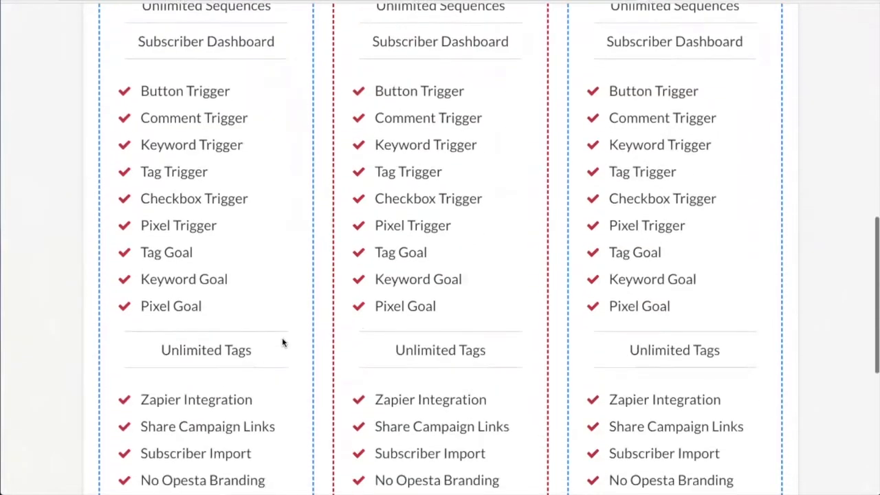
{"action": "scroll", "coordinate": [282, 340], "scroll_direction": "down", "scroll_amount": 5}
{"action": "key", "text": "Home"}
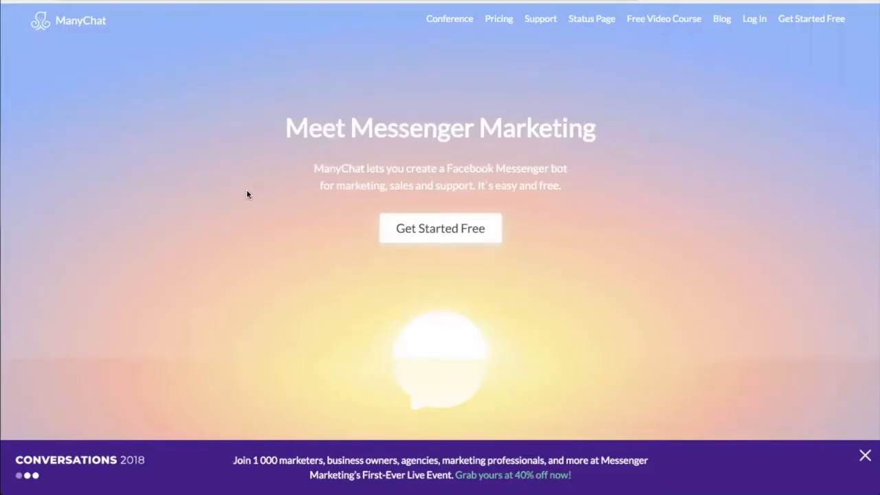
Step: Open the ManyChat pricing page and compare the features of the FREE and PRO plans
{"action": "left_click", "coordinate": [500, 20]}
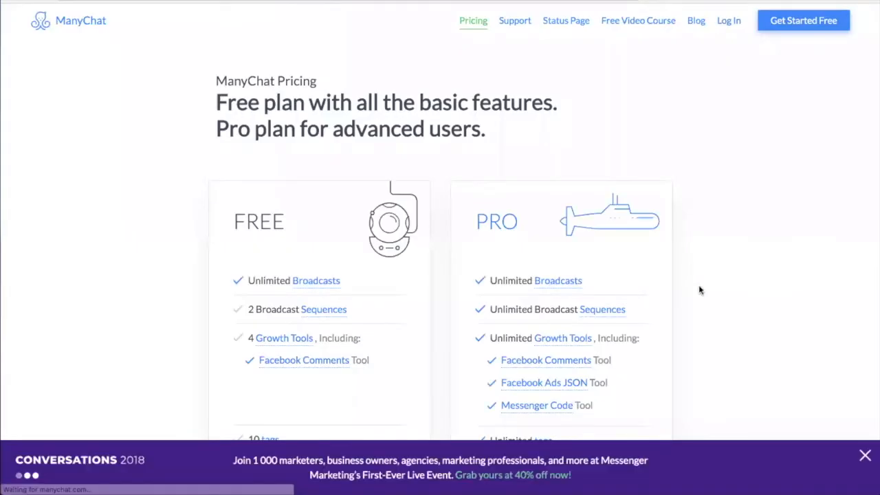
{"action": "scroll", "coordinate": [723, 360], "scroll_direction": "down", "scroll_amount": 2}
{"action": "left_click_drag", "start_coordinate": [235, 138], "coordinate": [310, 144]}
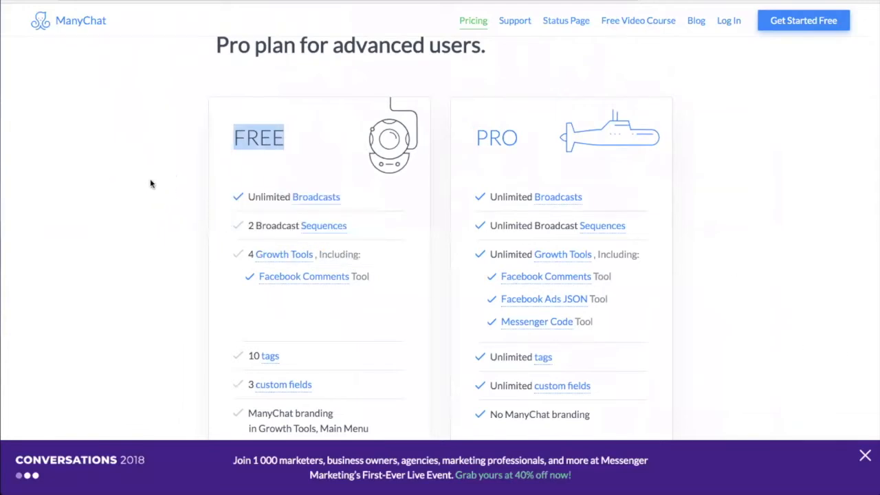
{"action": "left_click_drag", "start_coordinate": [521, 141], "coordinate": [406, 240]}
{"action": "left_click", "coordinate": [407, 239]}
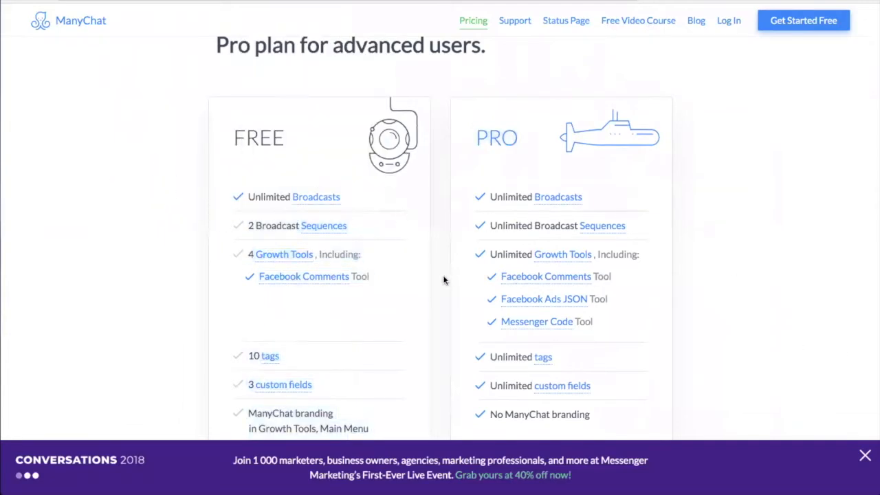
{"action": "scroll", "coordinate": [422, 322], "scroll_direction": "down", "scroll_amount": 1}
{"action": "scroll", "coordinate": [418, 325], "scroll_direction": "down", "scroll_amount": 1}
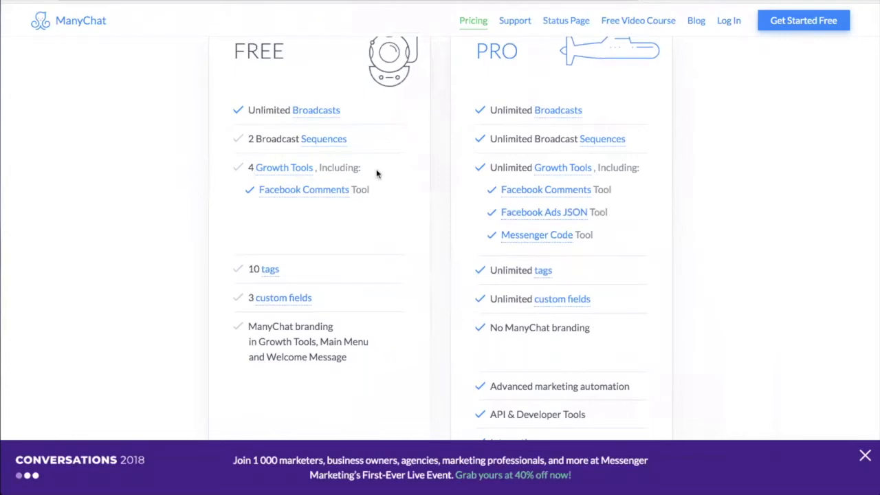
{"action": "scroll", "coordinate": [377, 173], "scroll_direction": "up", "scroll_amount": 1}
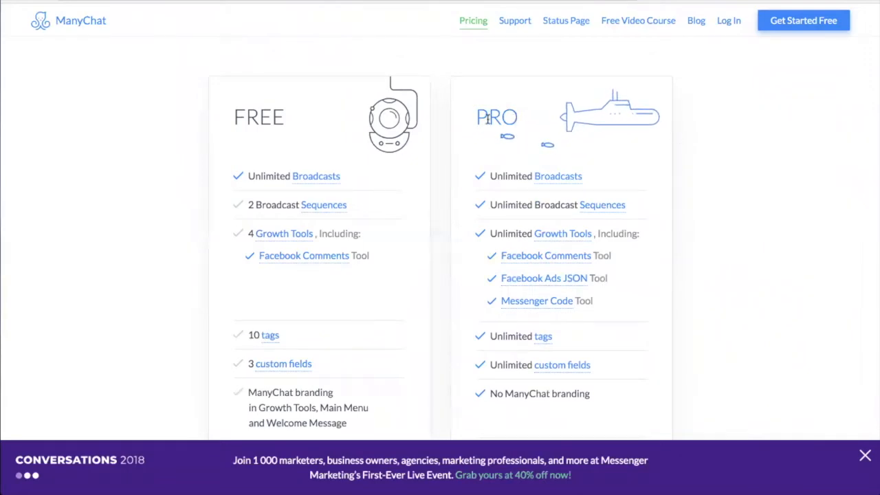
Step: Examine the remaining PRO plan features, the subscriber-based monthly price and the questions further down the pricing page
{"action": "scroll", "coordinate": [627, 206], "scroll_direction": "down", "scroll_amount": 3}
{"action": "scroll", "coordinate": [625, 207], "scroll_direction": "down", "scroll_amount": 3}
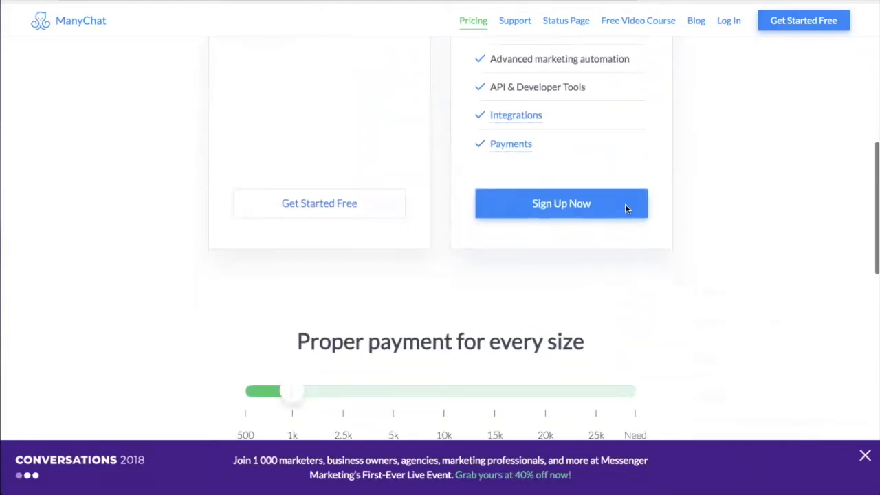
{"action": "scroll", "coordinate": [731, 282], "scroll_direction": "down", "scroll_amount": 4}
{"action": "scroll", "coordinate": [730, 279], "scroll_direction": "down", "scroll_amount": 1}
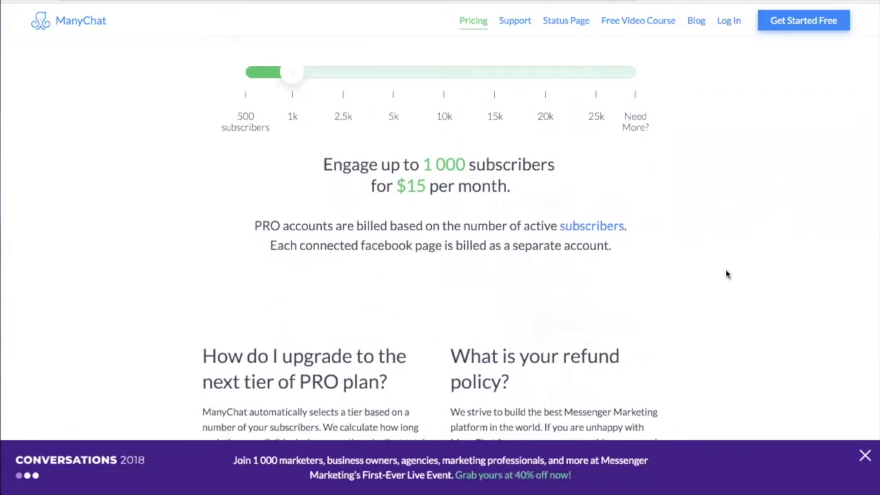
{"action": "scroll", "coordinate": [728, 270], "scroll_direction": "up", "scroll_amount": 2}
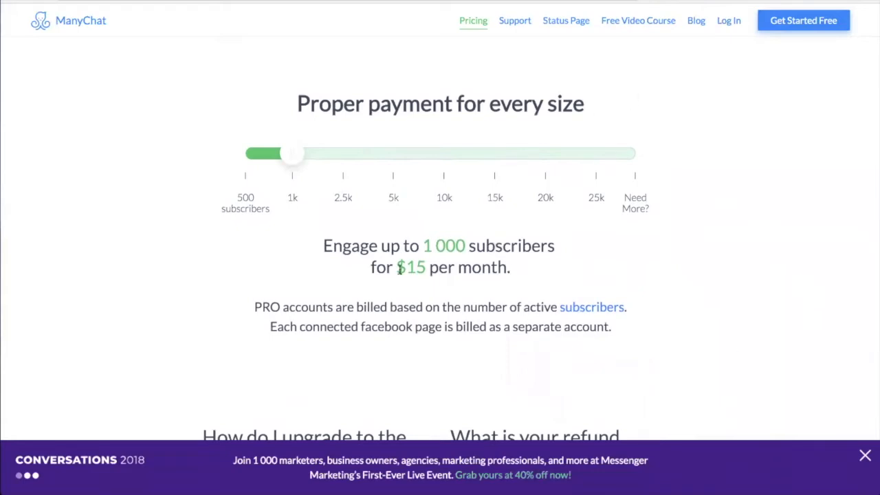
{"action": "left_click_drag", "start_coordinate": [398, 268], "coordinate": [432, 268]}
{"action": "scroll", "coordinate": [663, 302], "scroll_direction": "down", "scroll_amount": 5}
{"action": "scroll", "coordinate": [662, 300], "scroll_direction": "down", "scroll_amount": 2}
{"action": "scroll", "coordinate": [663, 300], "scroll_direction": "up", "scroll_amount": 15}
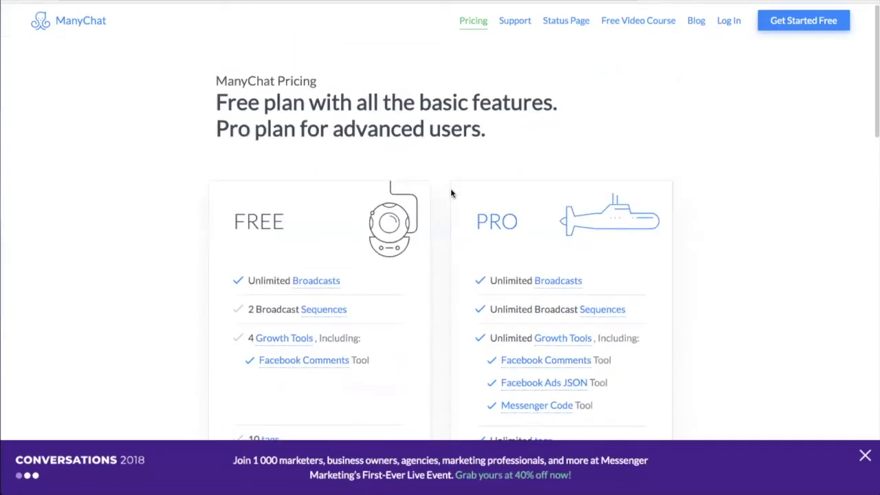
Step: Set the PRO pricing slider to 2.5k subscribers to check its monthly cost
{"action": "scroll", "coordinate": [364, 272], "scroll_direction": "down", "scroll_amount": 8}
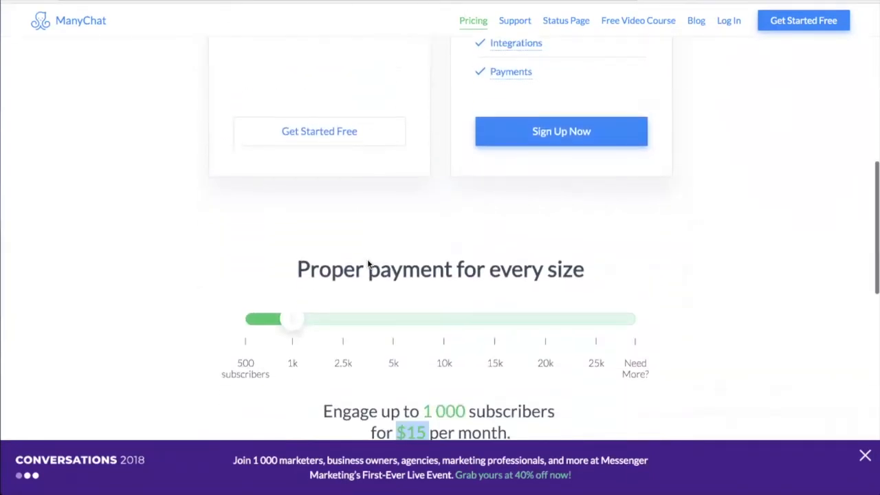
{"action": "scroll", "coordinate": [368, 265], "scroll_direction": "down", "scroll_amount": 1}
{"action": "left_click", "coordinate": [343, 263]}
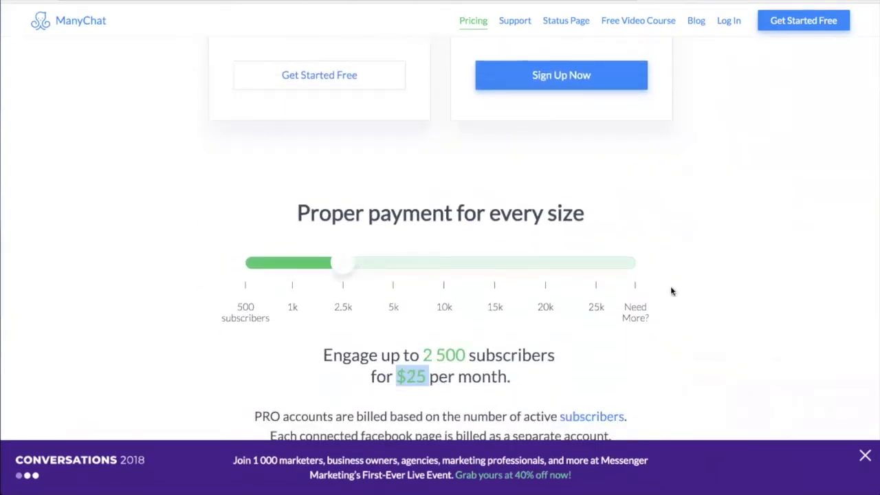
{"action": "scroll", "coordinate": [672, 291], "scroll_direction": "down", "scroll_amount": 1}
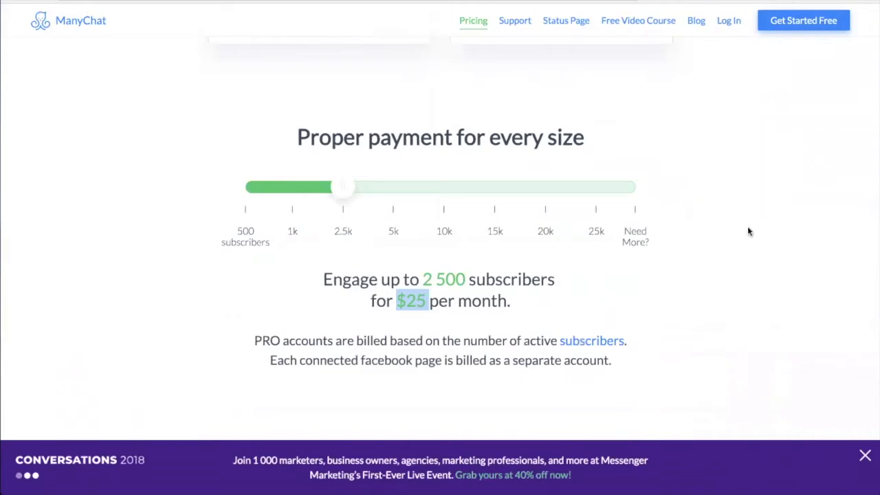
{"action": "scroll", "coordinate": [741, 226], "scroll_direction": "up", "scroll_amount": 1}
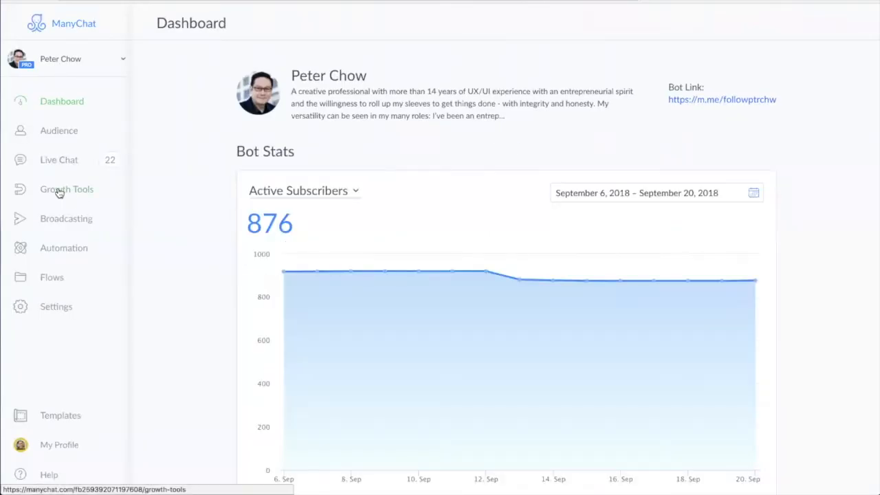
Step: Open the Growth Tools list in the ManyChat dashboard and switch to the ClickFunnels funnel in Chrome
{"action": "left_click", "coordinate": [59, 194]}
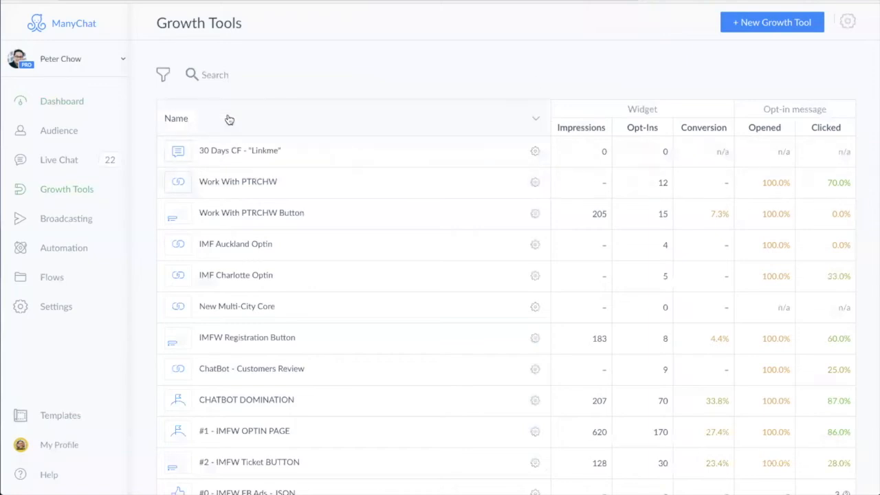
{"action": "key", "text": "super+Tab"}
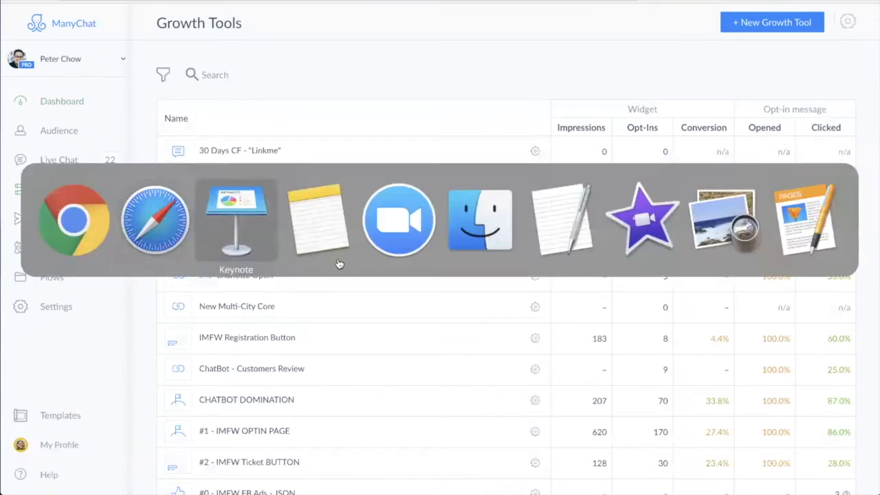
{"action": "left_click", "coordinate": [75, 220]}
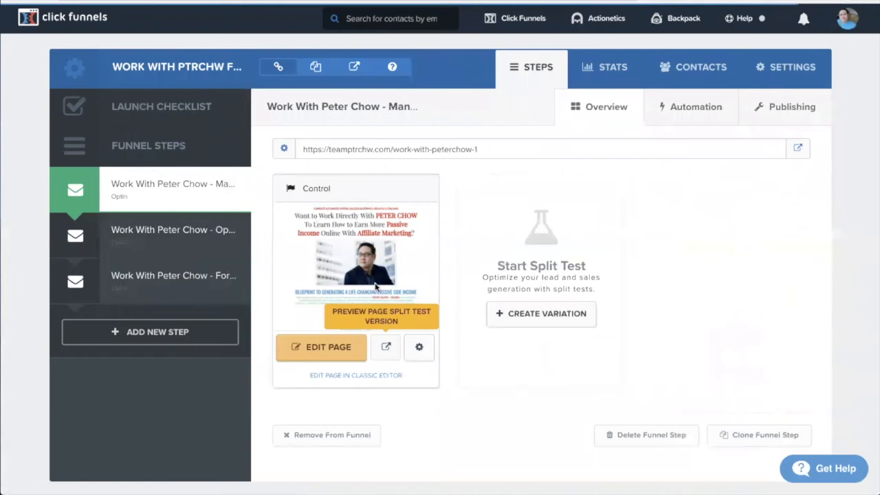
Step: Look at the second funnel step, return to the first one and review its landing page with the Messenger button
{"action": "left_click", "coordinate": [165, 232]}
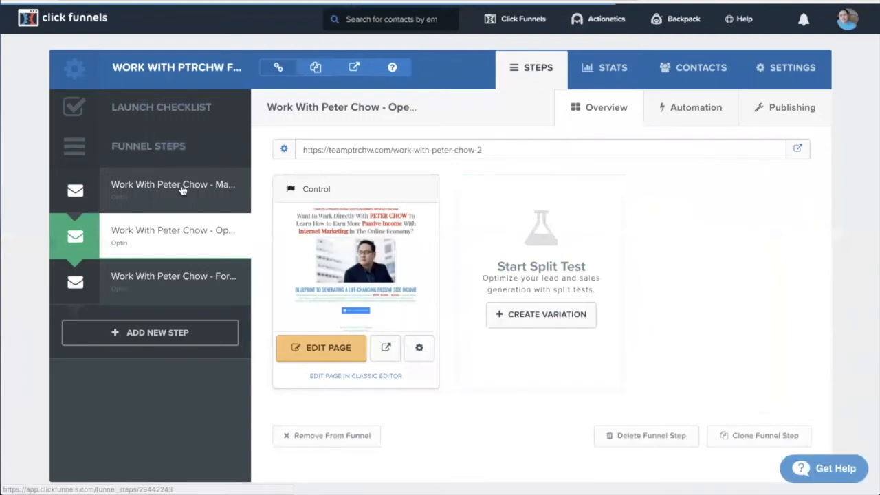
{"action": "left_click", "coordinate": [227, 184]}
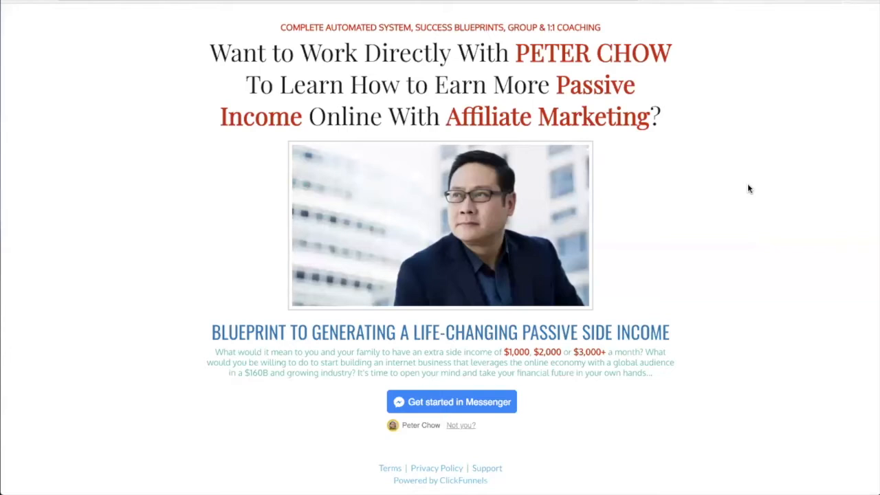
{"action": "left_click", "coordinate": [239, 2]}
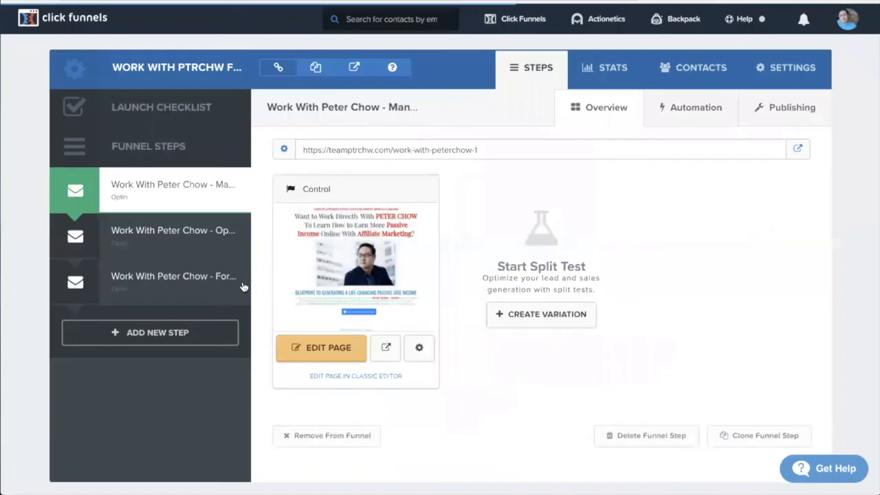
Step: Select the third funnel step and show the opt-in pop-up of its page in the editor
{"action": "left_click", "coordinate": [172, 277]}
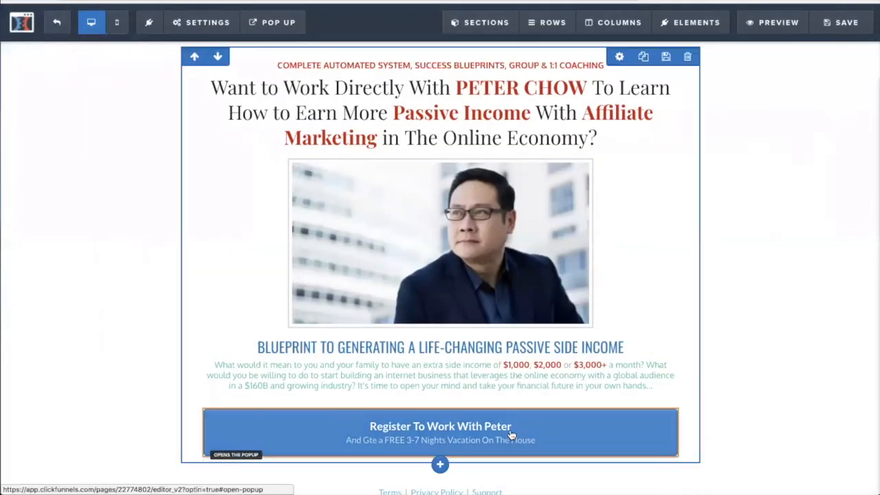
{"action": "left_click", "coordinate": [289, 23]}
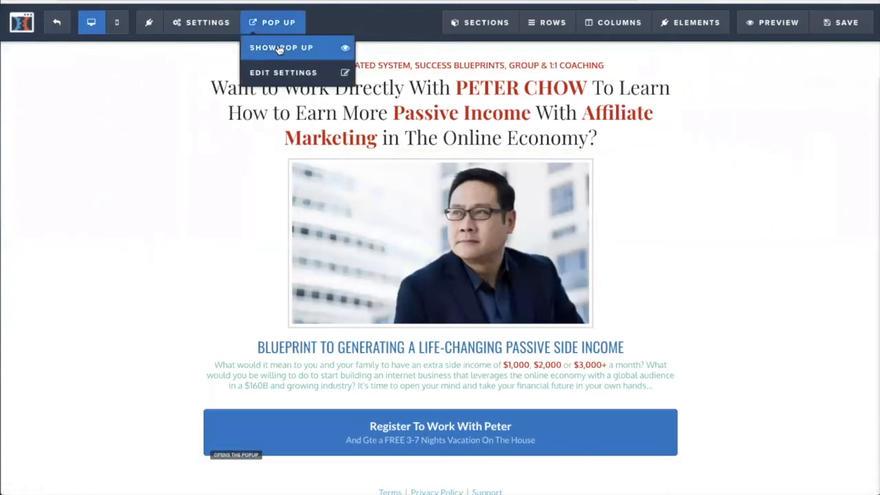
{"action": "left_click", "coordinate": [278, 48]}
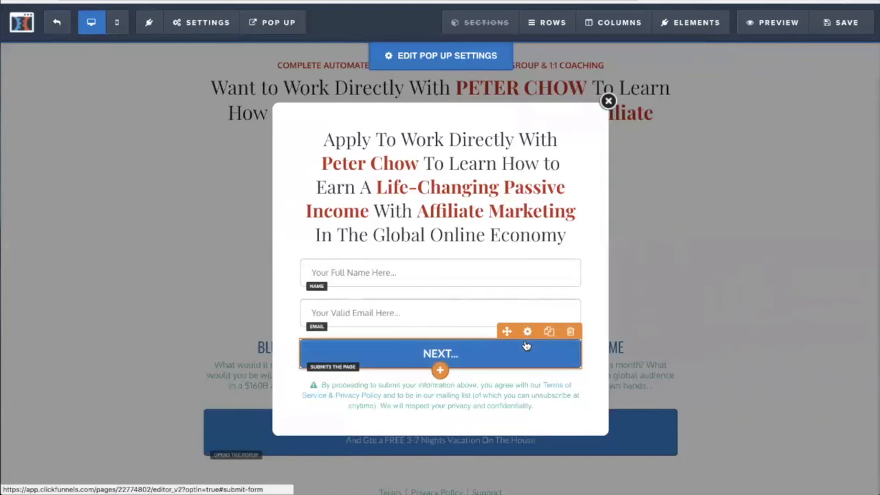
Step: Check the action assigned to the pop-up's NEXT... button and close the button settings
{"action": "left_click", "coordinate": [527, 332]}
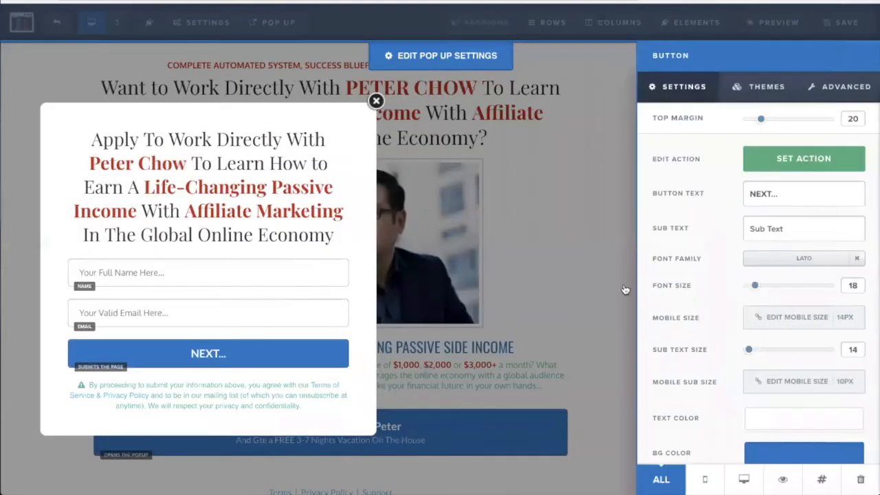
{"action": "left_click", "coordinate": [795, 160]}
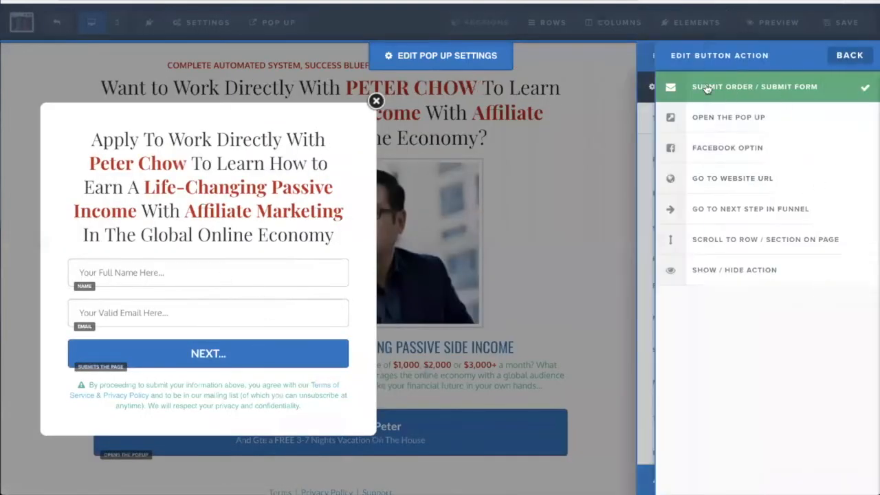
{"action": "left_click", "coordinate": [586, 189]}
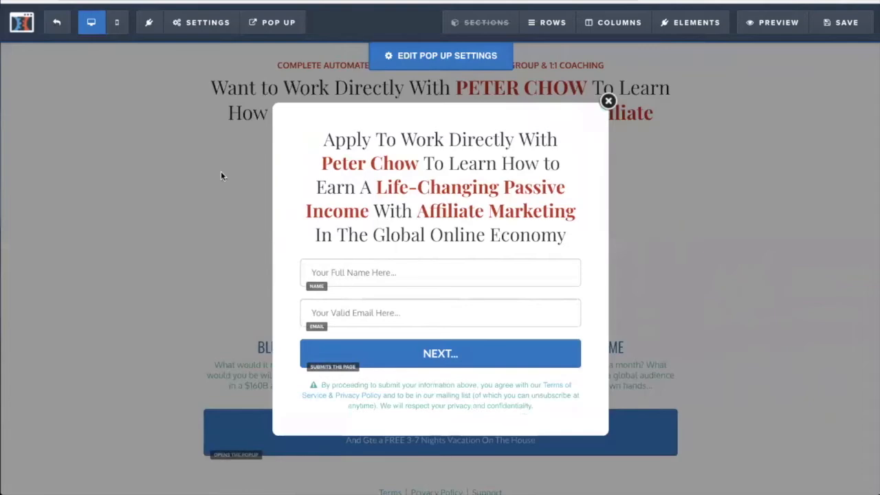
Step: Review the page's autoresponder integration, action and list in the email integration settings, and close them
{"action": "mouse_move", "coordinate": [202, 22]}
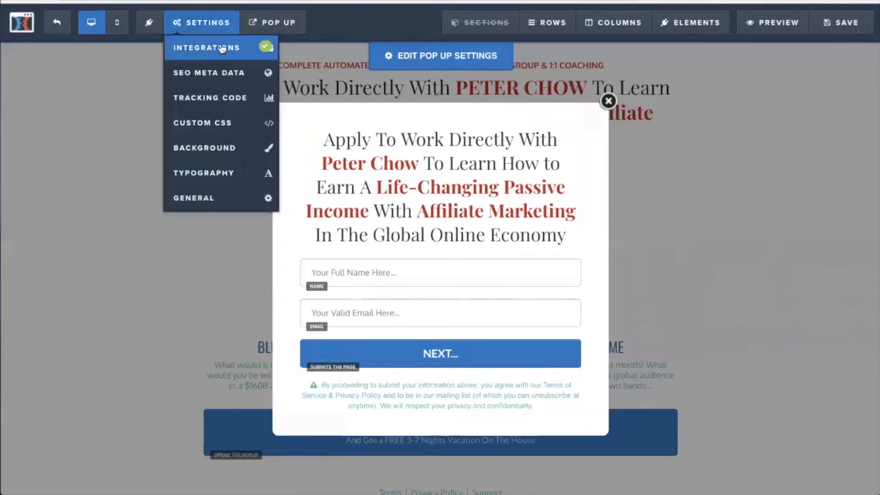
{"action": "left_click", "coordinate": [213, 50]}
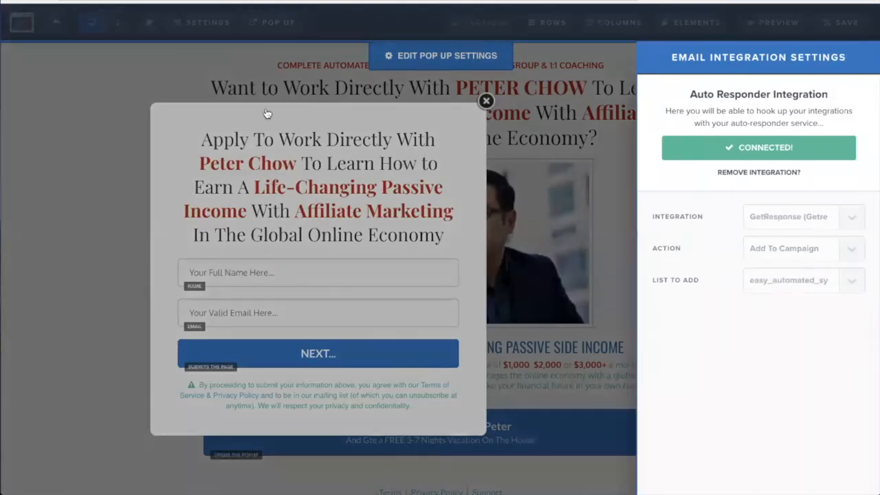
{"action": "left_click", "coordinate": [241, 64]}
{"action": "mouse_move", "coordinate": [184, 23]}
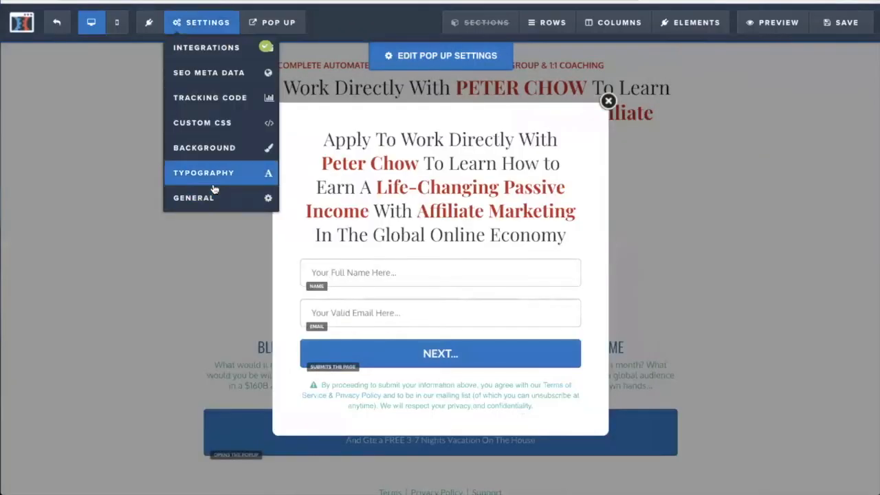
{"action": "left_click", "coordinate": [194, 200]}
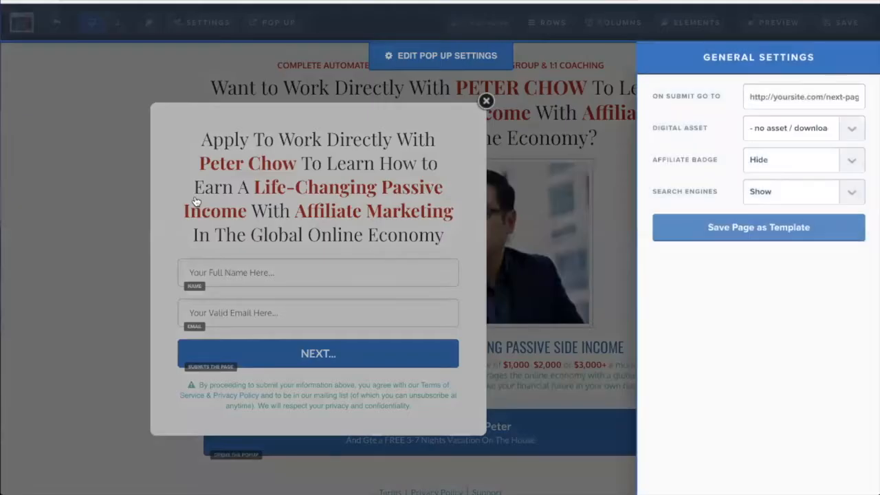
{"action": "left_click", "coordinate": [206, 46]}
{"action": "mouse_move", "coordinate": [212, 23]}
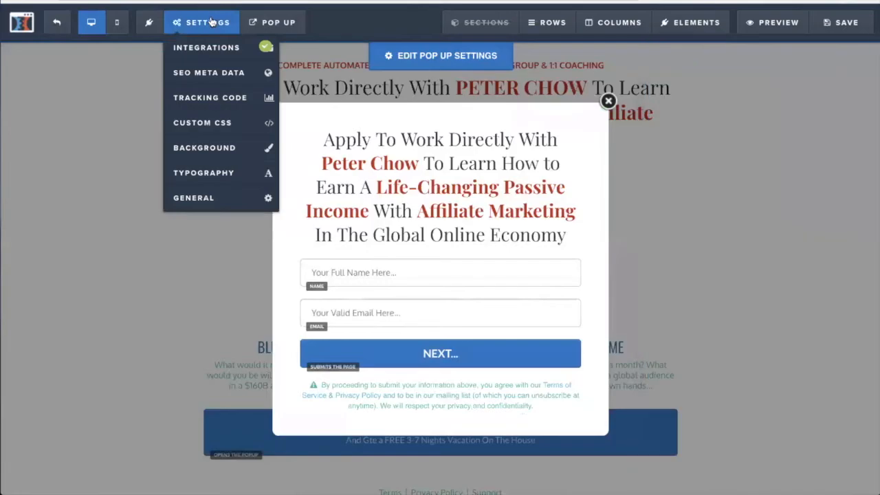
{"action": "left_click", "coordinate": [197, 204]}
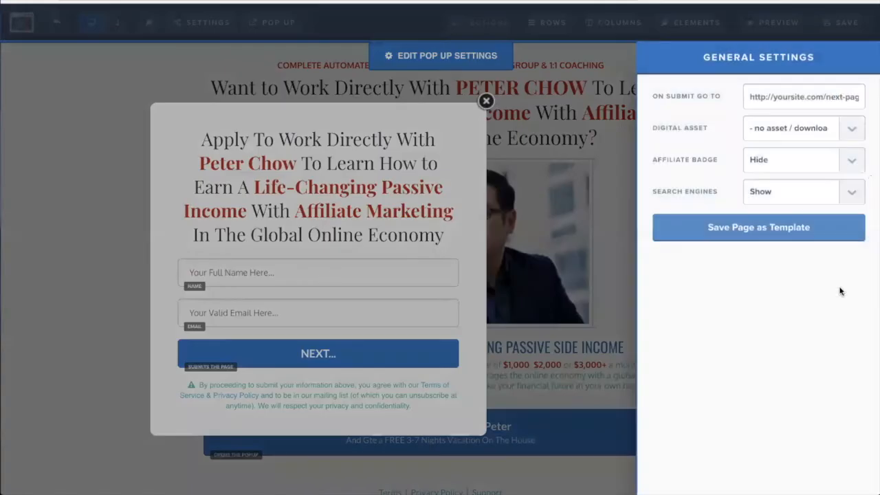
{"action": "left_click", "coordinate": [775, 96]}
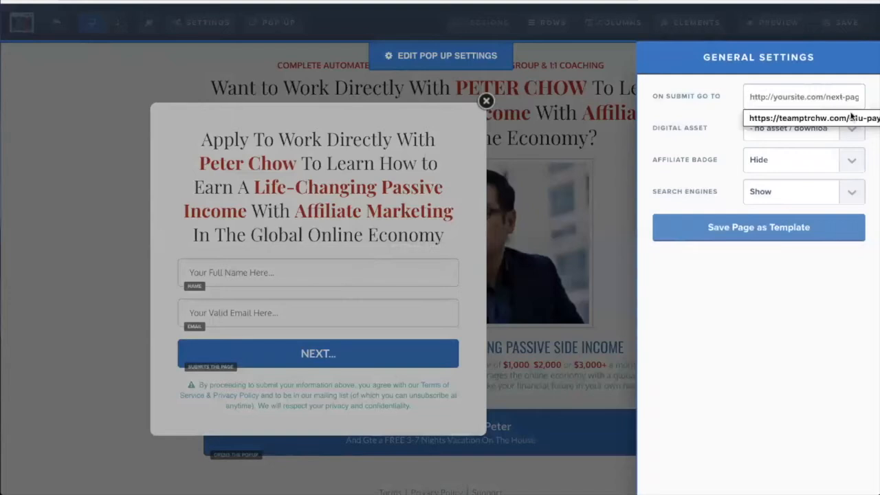
{"action": "left_click", "coordinate": [778, 118]}
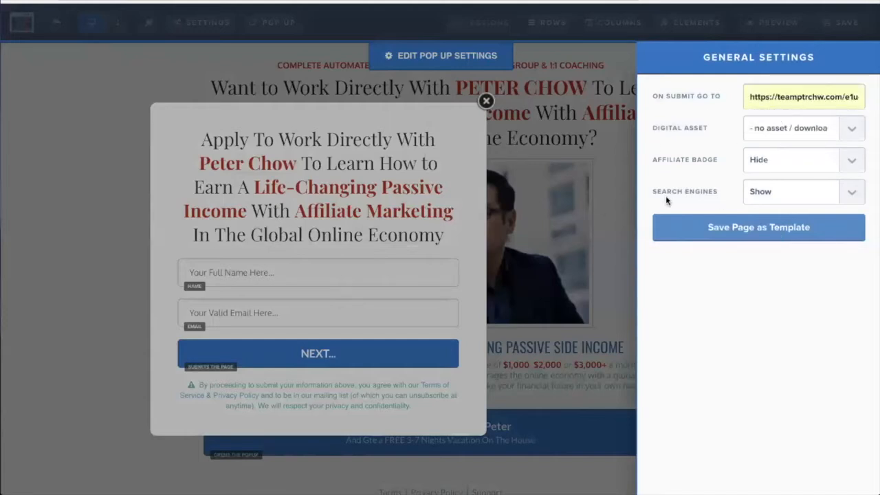
{"action": "left_click", "coordinate": [609, 171]}
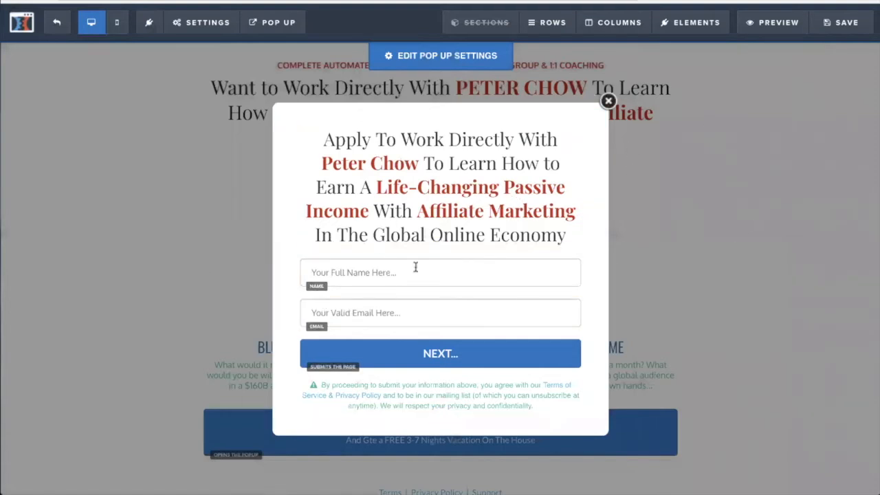
Step: Switch to the ClickFunnels 30-day sales page, look through it down to the Dream Team section and return to the page editor
{"action": "key", "text": "super+Tab"}
{"action": "key", "text": "super+Tab"}
{"action": "scroll", "coordinate": [644, 190], "scroll_direction": "up", "scroll_amount": 20}
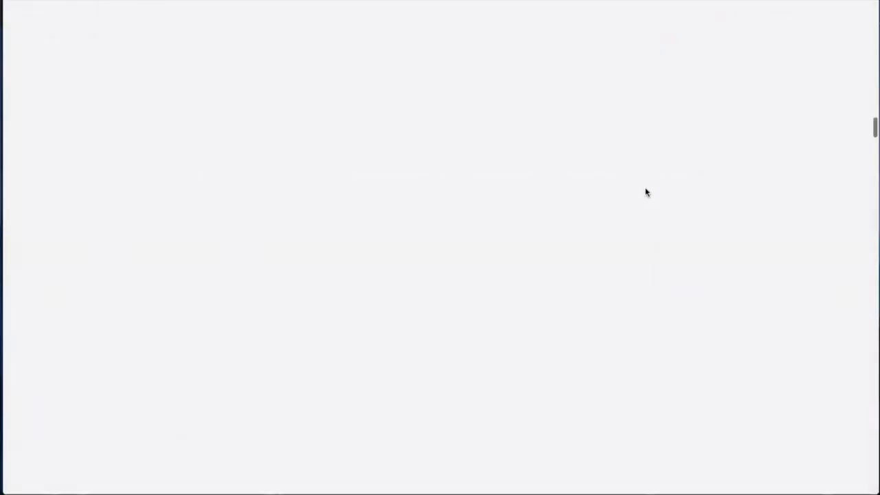
{"action": "scroll", "coordinate": [645, 187], "scroll_direction": "down", "scroll_amount": 1}
{"action": "scroll", "coordinate": [645, 186], "scroll_direction": "down", "scroll_amount": 20}
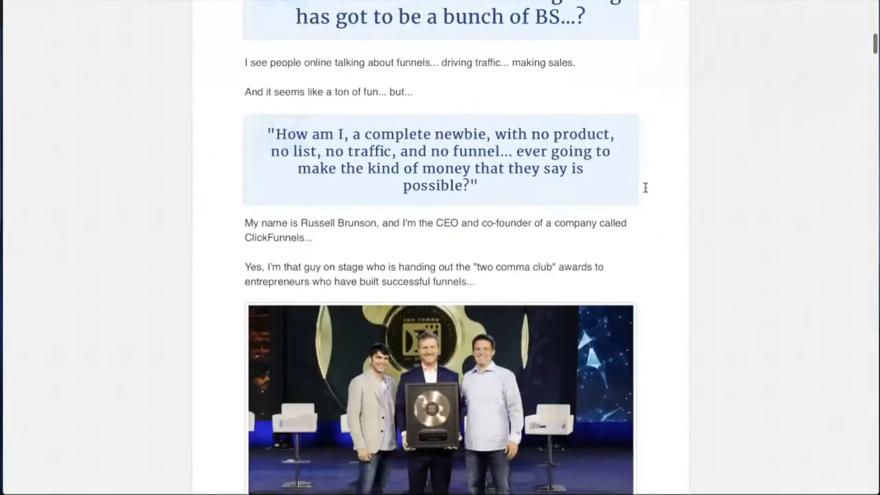
{"action": "scroll", "coordinate": [645, 187], "scroll_direction": "down", "scroll_amount": 20}
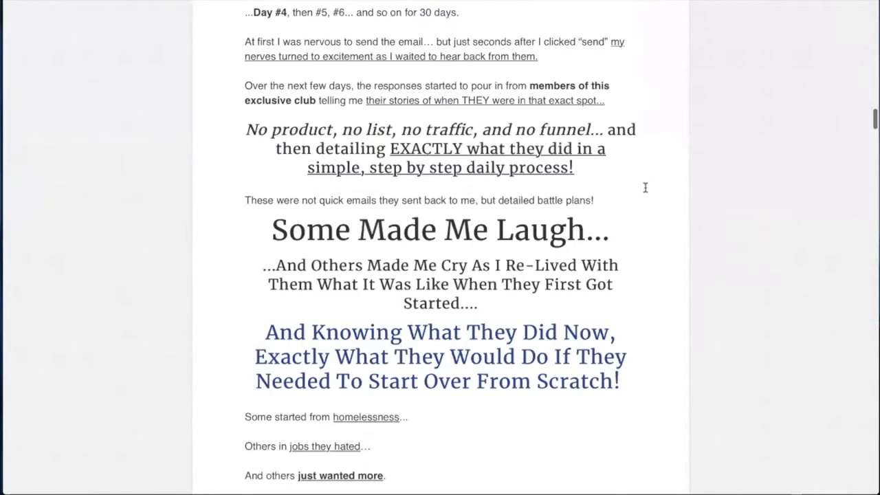
{"action": "scroll", "coordinate": [644, 187], "scroll_direction": "down", "scroll_amount": 20}
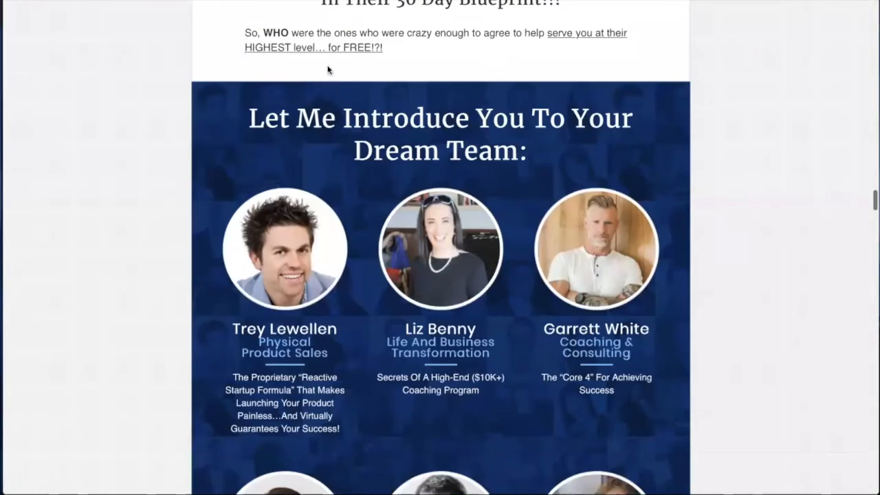
{"action": "key", "text": "super+Tab"}
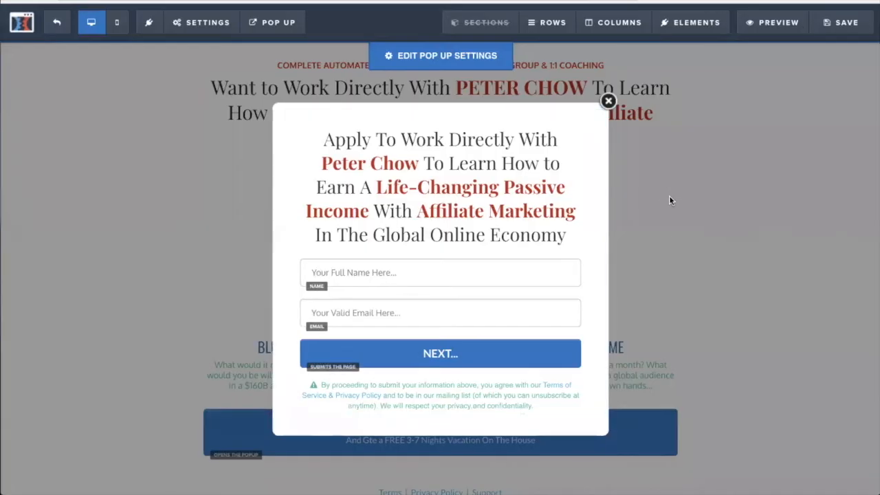
Step: Close the opt-in pop-up, save the page and exit the editor to the funnel steps overview
{"action": "left_click", "coordinate": [668, 196]}
{"action": "left_click", "coordinate": [54, 22]}
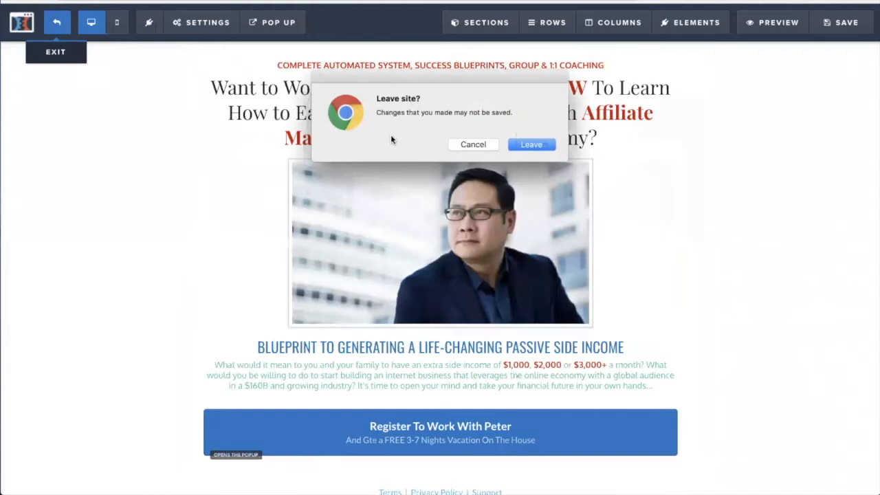
{"action": "left_click", "coordinate": [459, 144]}
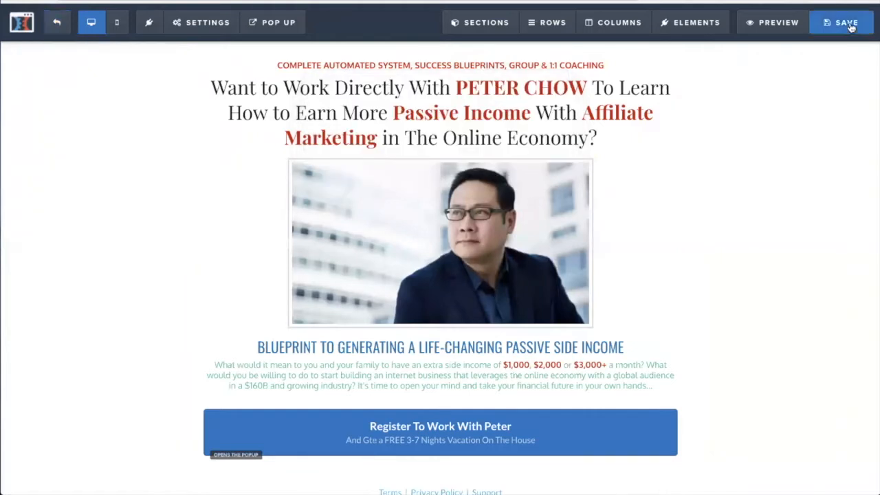
{"action": "left_click", "coordinate": [57, 24]}
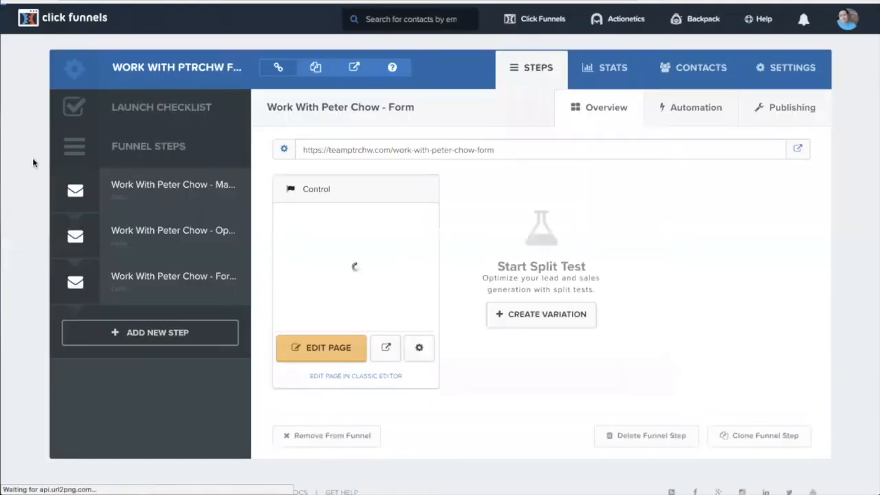
Step: Select the second funnel step and open its page in the editor
{"action": "left_click", "coordinate": [174, 233]}
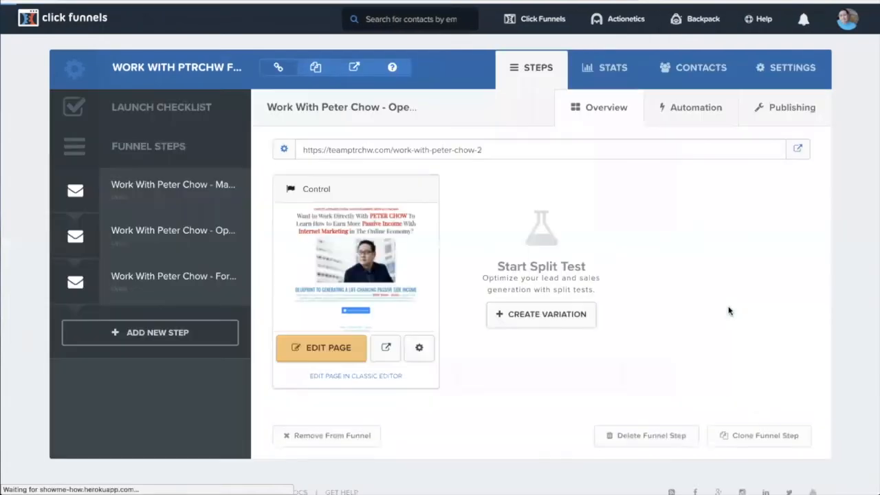
{"action": "left_click", "coordinate": [328, 348]}
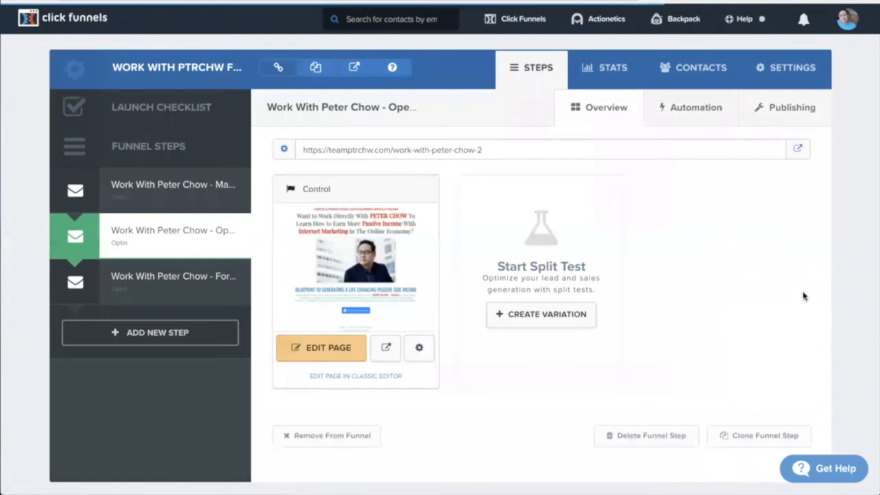
{"action": "left_click", "coordinate": [338, 349]}
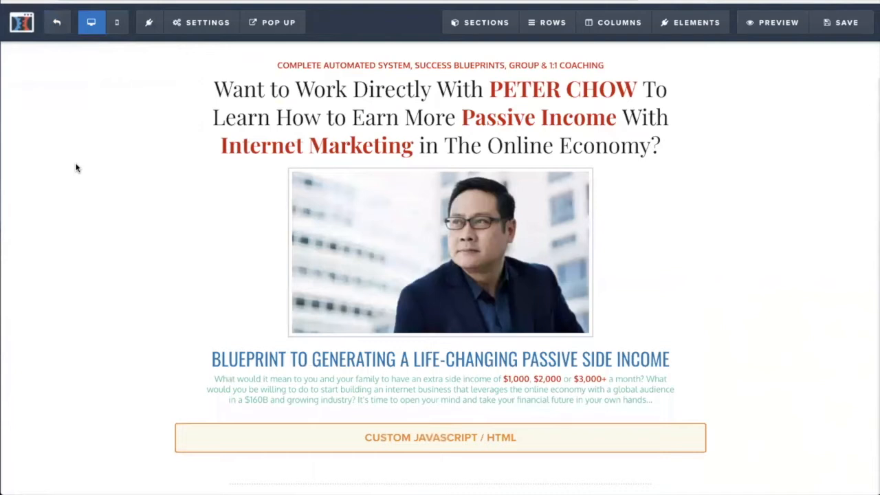
Step: Check the Opesta script in the page's header tracking code and close the code window
{"action": "left_click", "coordinate": [206, 23]}
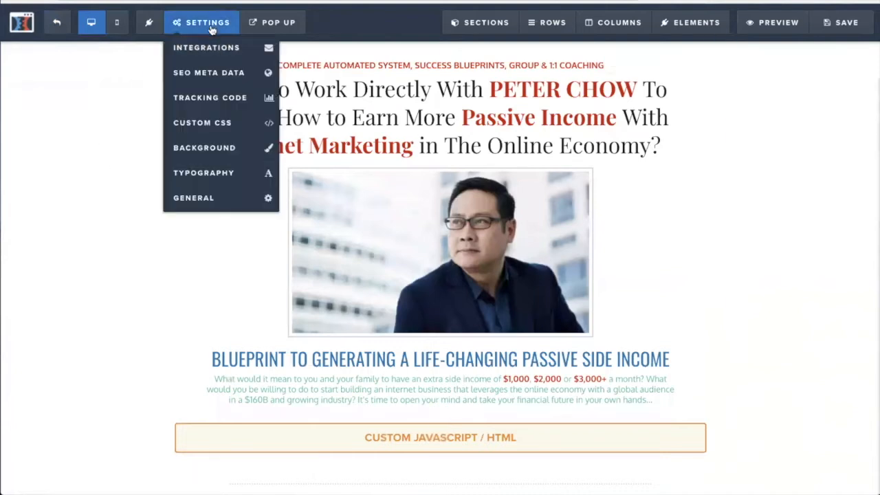
{"action": "left_click", "coordinate": [201, 100]}
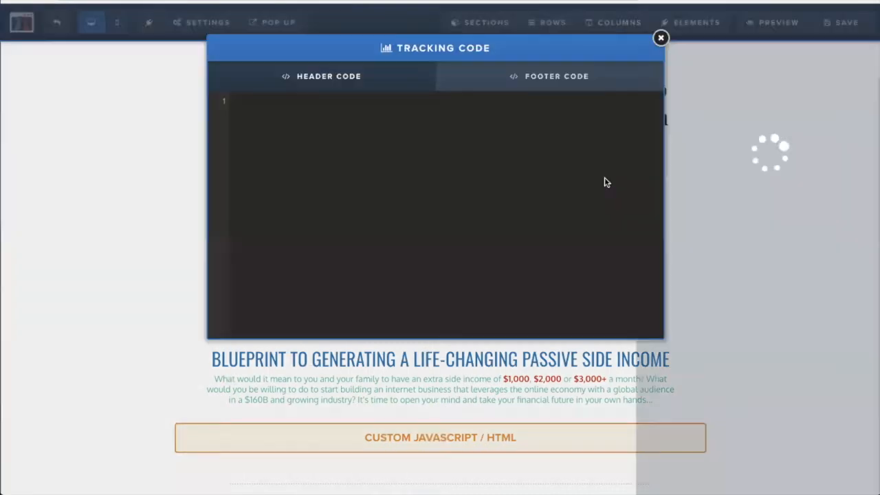
{"action": "key", "text": "ctrl+a"}
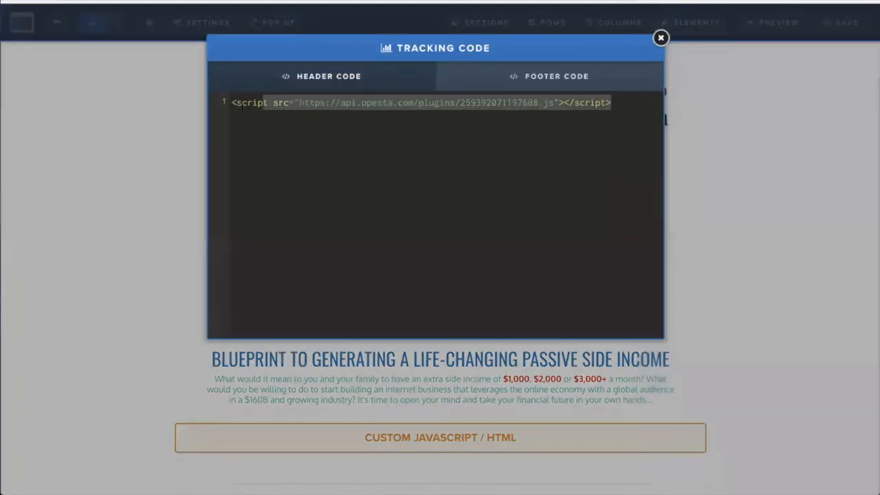
{"action": "left_click", "coordinate": [661, 39]}
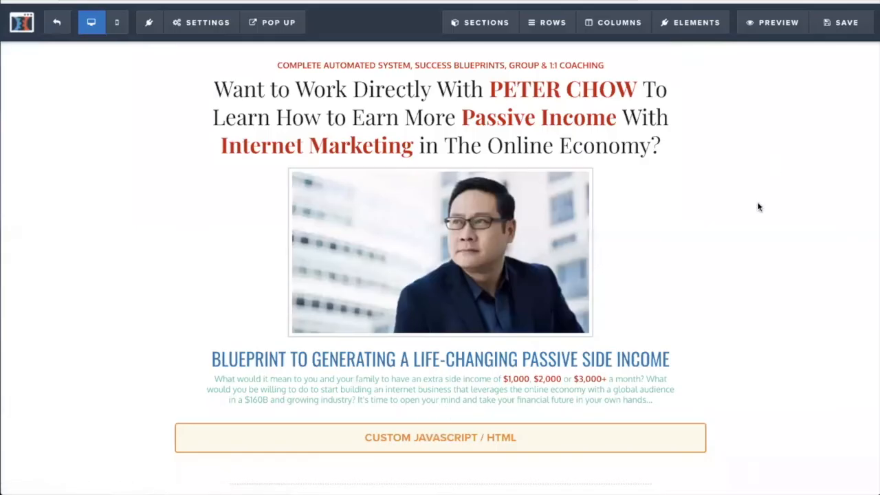
Step: Inspect the Opesta plugin code in the page's Custom JavaScript / HTML element, highlighting the whole line
{"action": "scroll", "coordinate": [770, 215], "scroll_direction": "down", "scroll_amount": 1}
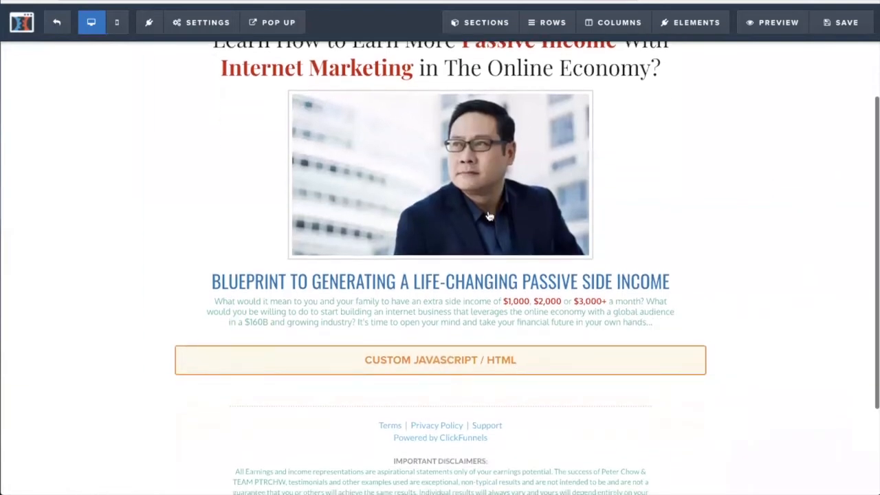
{"action": "mouse_move", "coordinate": [462, 367]}
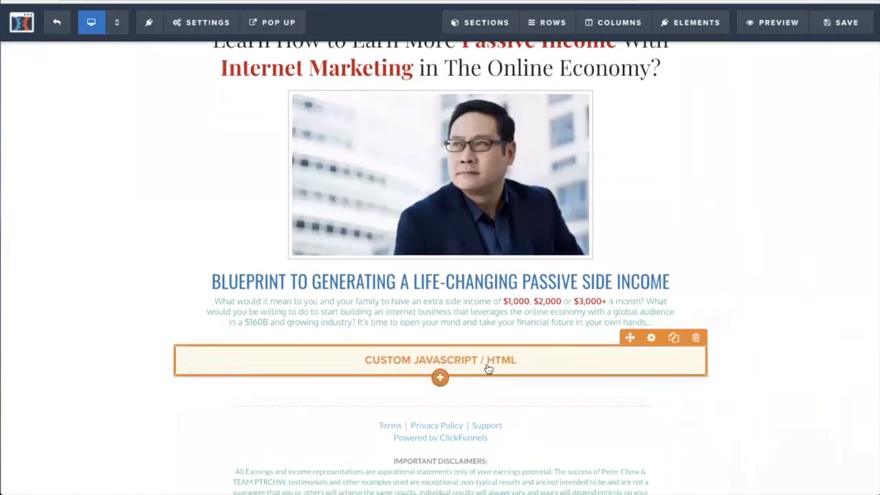
{"action": "left_click", "coordinate": [651, 338]}
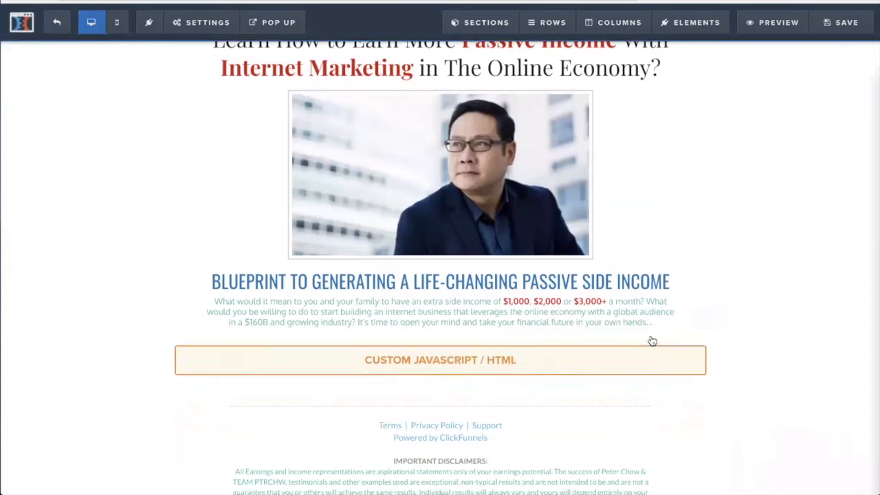
{"action": "left_click", "coordinate": [797, 165]}
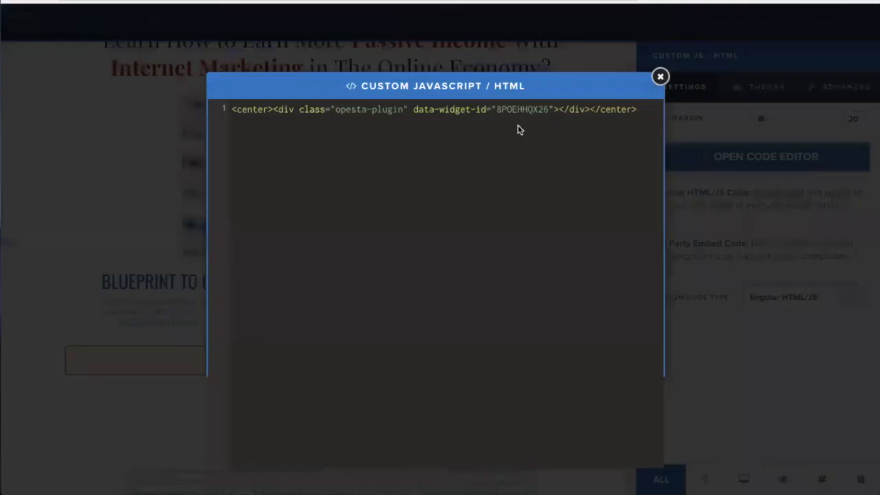
{"action": "left_click_drag", "start_coordinate": [645, 108], "coordinate": [232, 110]}
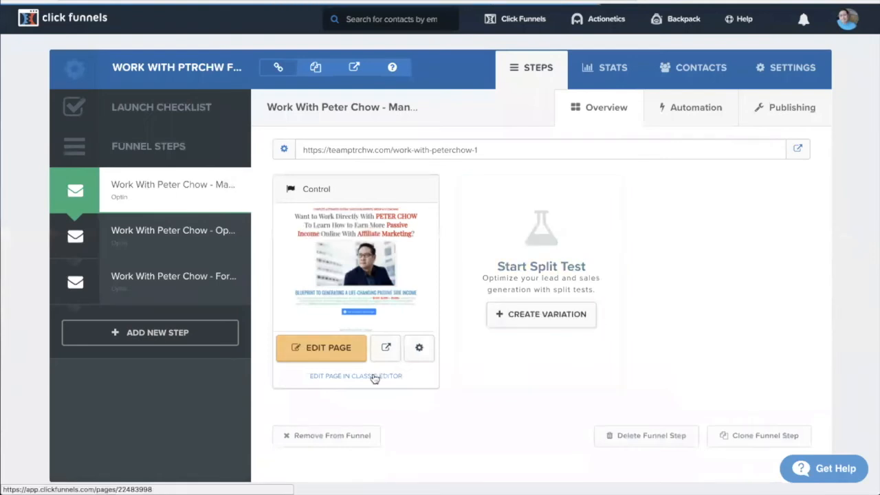
Step: Open the live page of the first funnel step, look it over and start its Messenger opt-in
{"action": "left_click", "coordinate": [324, 349]}
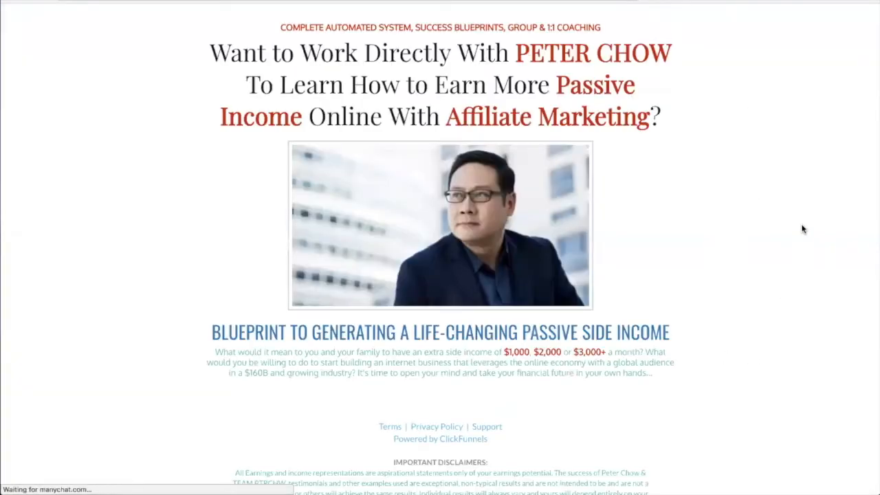
{"action": "scroll", "coordinate": [802, 227], "scroll_direction": "down", "scroll_amount": 2}
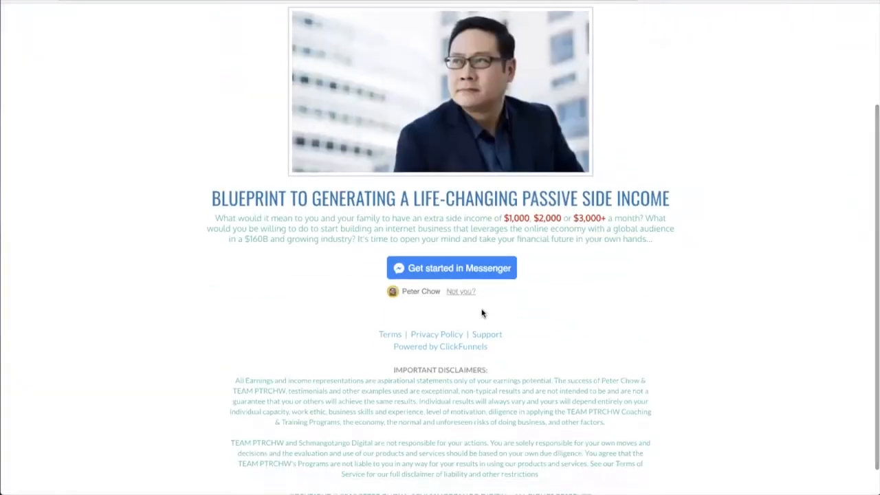
{"action": "scroll", "coordinate": [774, 268], "scroll_direction": "up", "scroll_amount": 2}
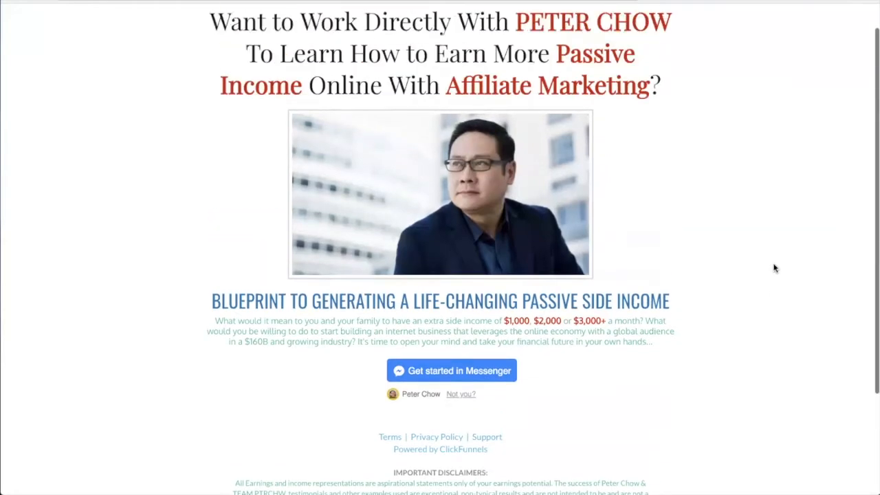
{"action": "scroll", "coordinate": [774, 268], "scroll_direction": "up", "scroll_amount": 1}
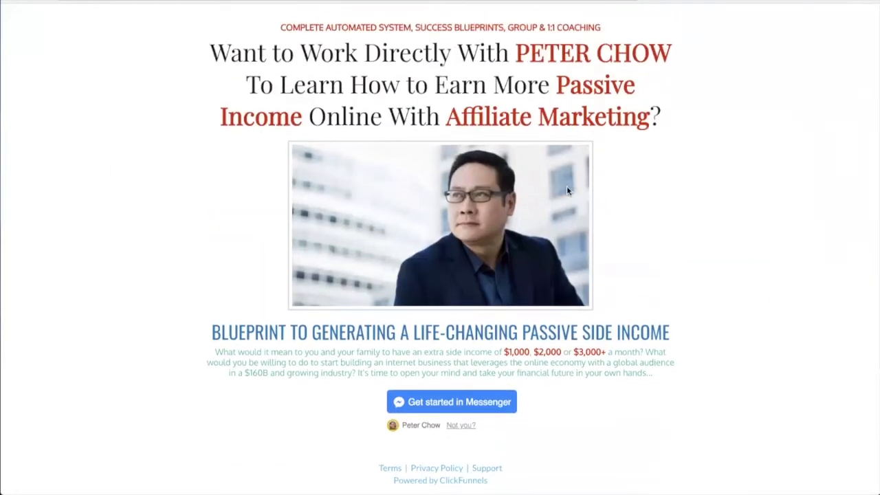
{"action": "scroll", "coordinate": [755, 365], "scroll_direction": "down", "scroll_amount": 2}
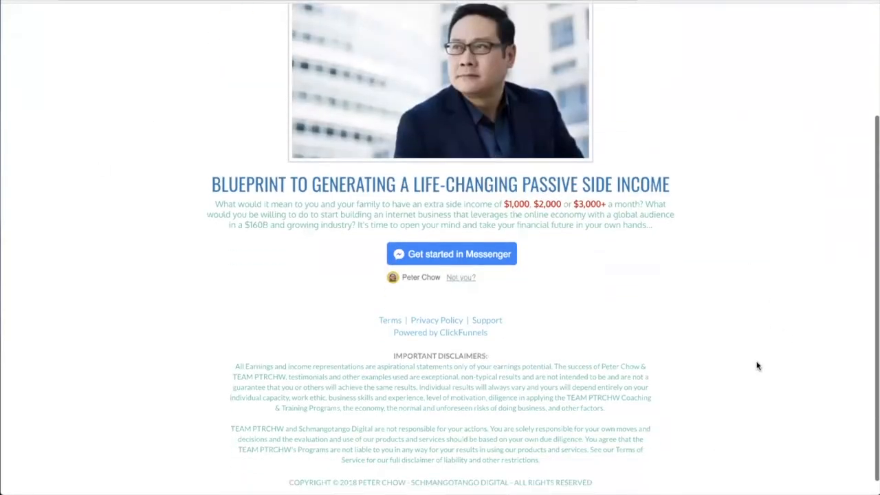
{"action": "left_click", "coordinate": [451, 239]}
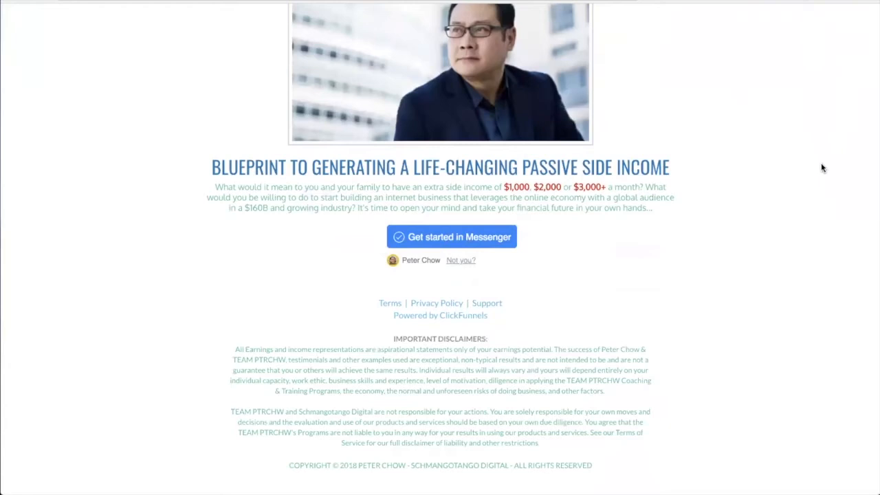
Step: Test the page's Messenger opt-in through to the bot conversation and switch back to ClickFunnels
{"action": "left_click", "coordinate": [436, 255]}
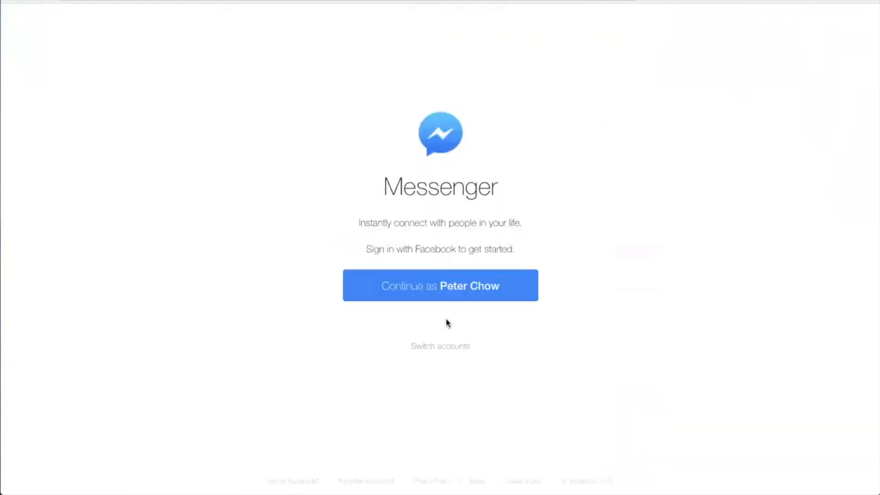
{"action": "left_click", "coordinate": [450, 286]}
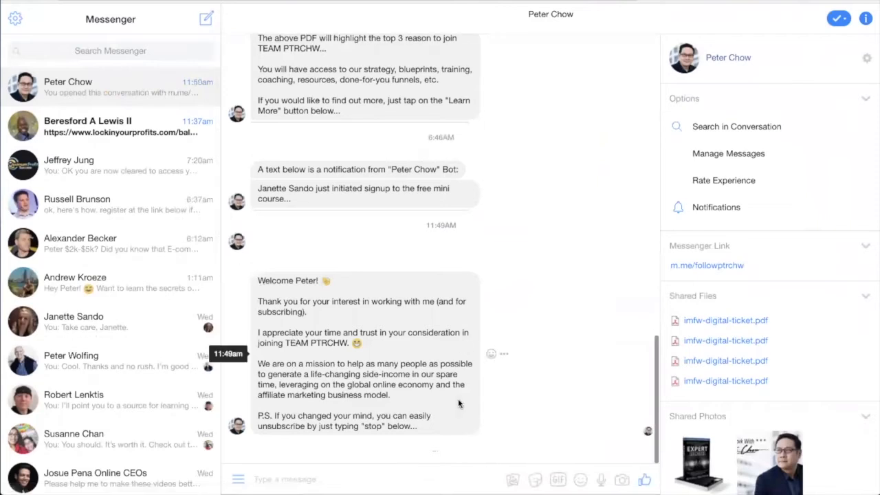
{"action": "key", "text": "super+Tab"}
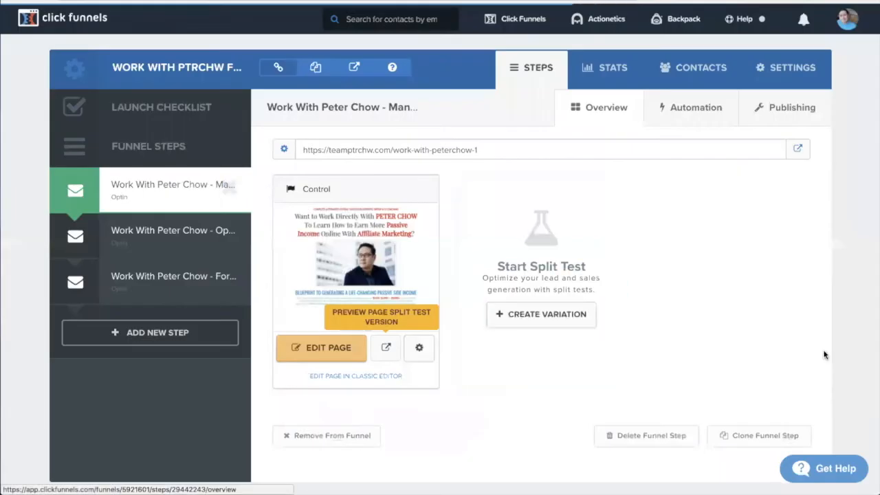
Step: Clone the first funnel step, add the clone to the funnel and move it to the start of the step list
{"action": "left_click", "coordinate": [762, 441]}
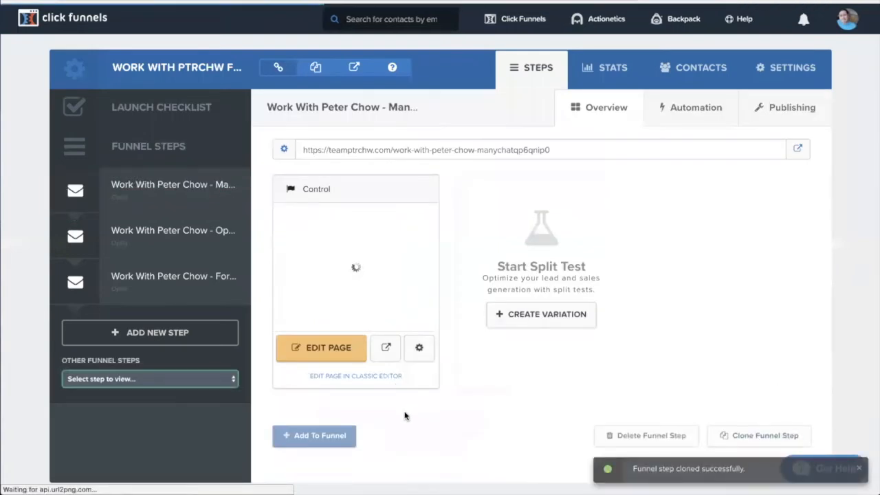
{"action": "left_click", "coordinate": [310, 436]}
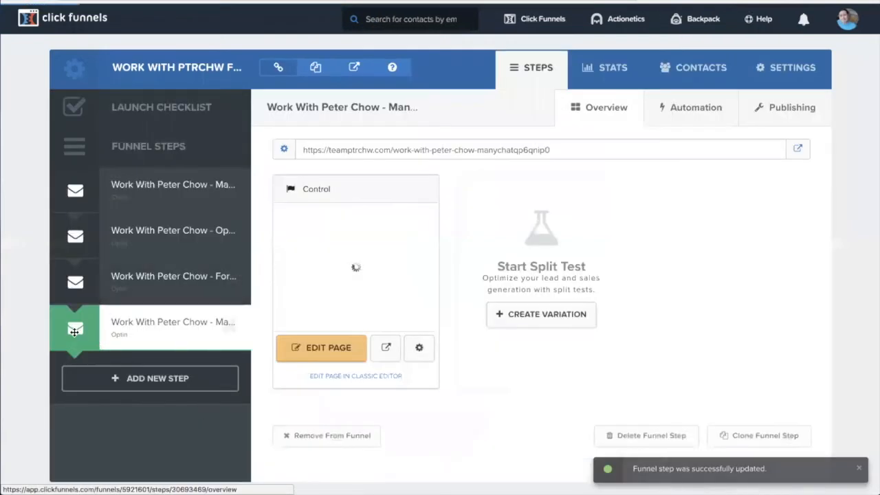
{"action": "left_click_drag", "start_coordinate": [87, 178], "coordinate": [87, 180]}
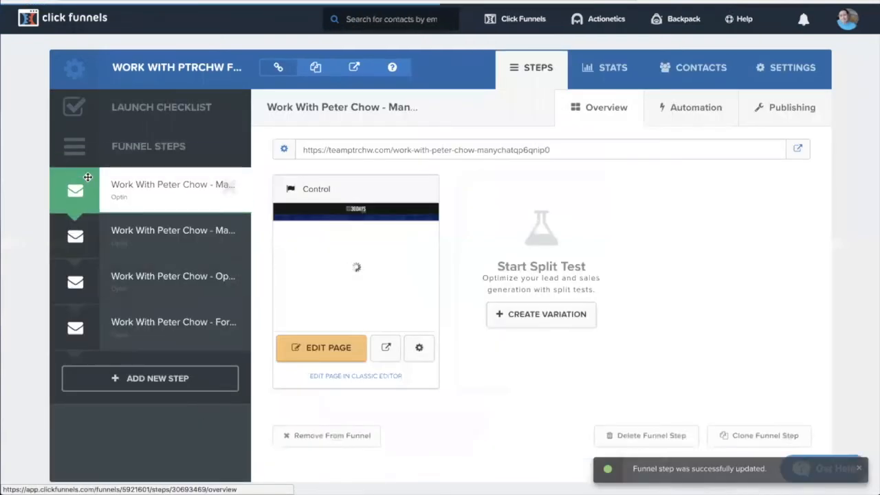
Step: Rename the cloned funnel step "Work With Me Template", set its path to "work-with-me-template" and update it
{"action": "left_click", "coordinate": [801, 110]}
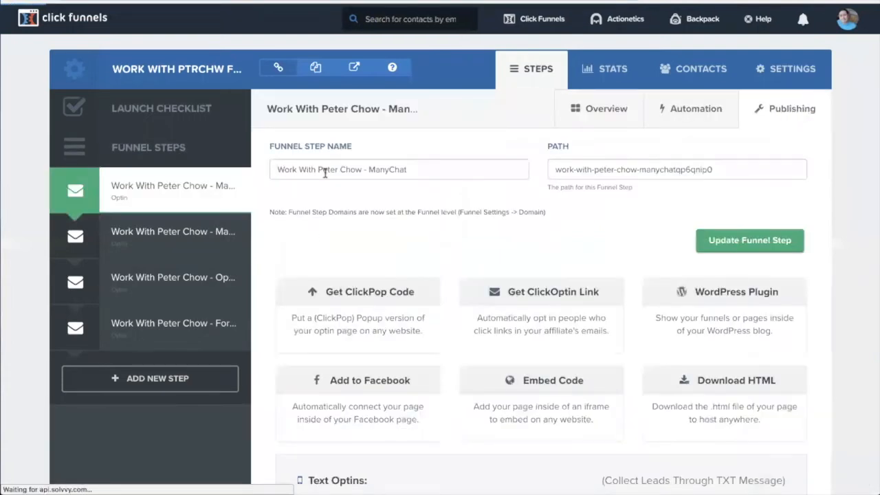
{"action": "left_click_drag", "start_coordinate": [318, 169], "coordinate": [457, 172]}
{"action": "type", "text": "Me Template"}
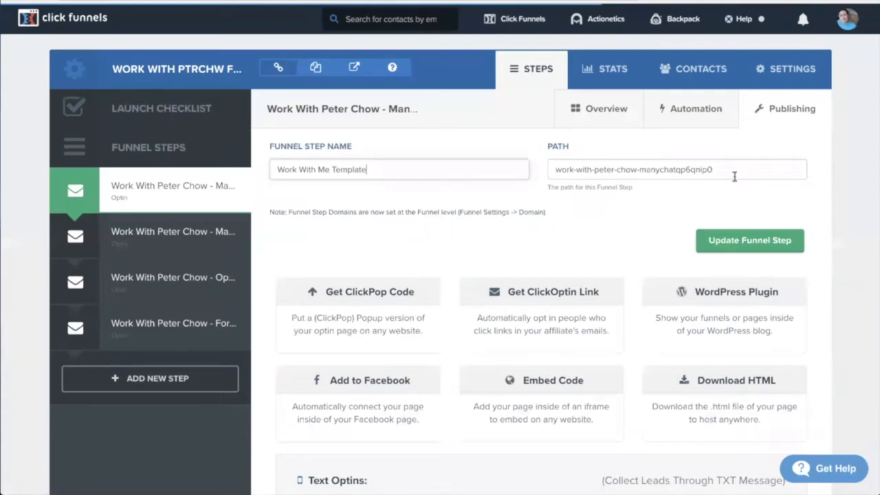
{"action": "left_click", "coordinate": [630, 171]}
{"action": "left_click_drag", "start_coordinate": [594, 170], "coordinate": [715, 170]}
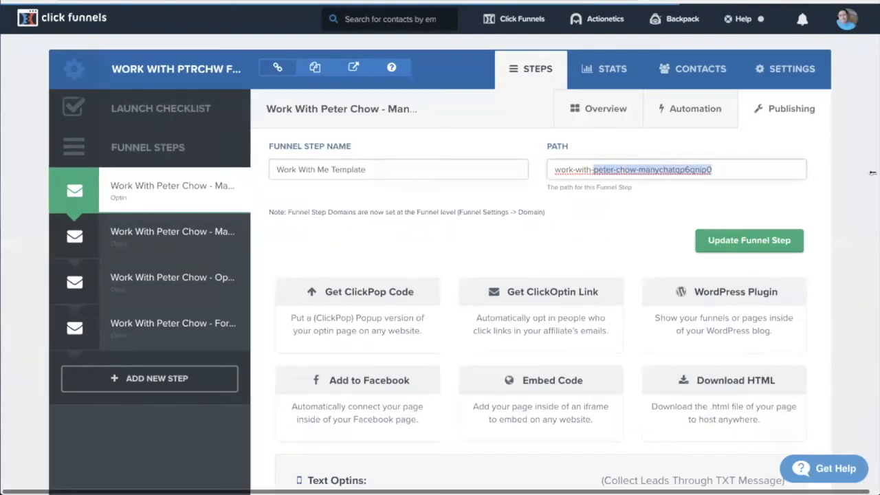
{"action": "type", "text": "me"}
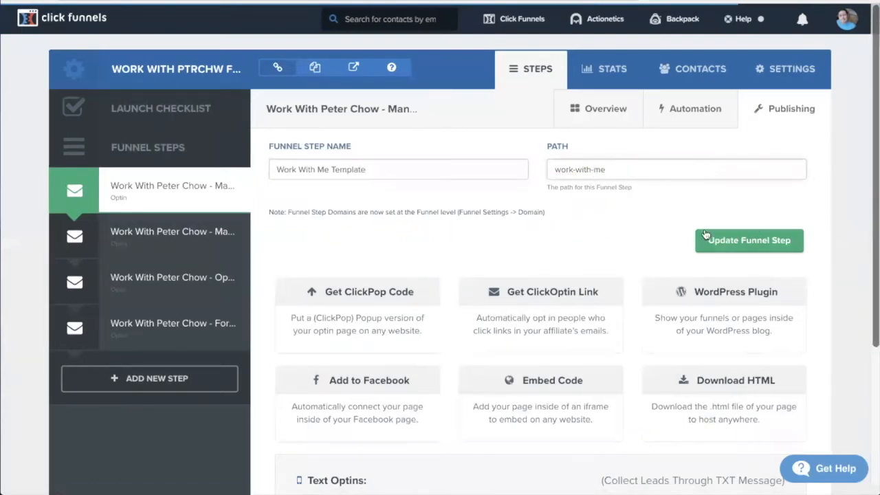
{"action": "type", "text": "-template"}
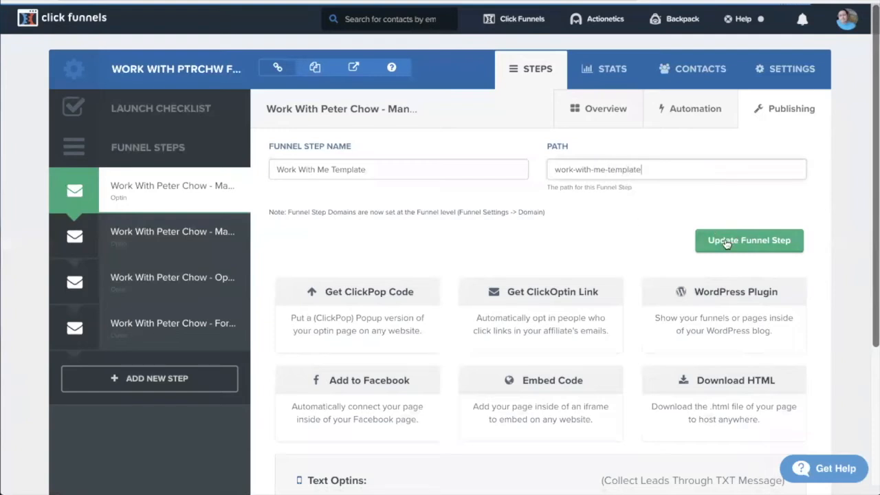
{"action": "left_click", "coordinate": [734, 241]}
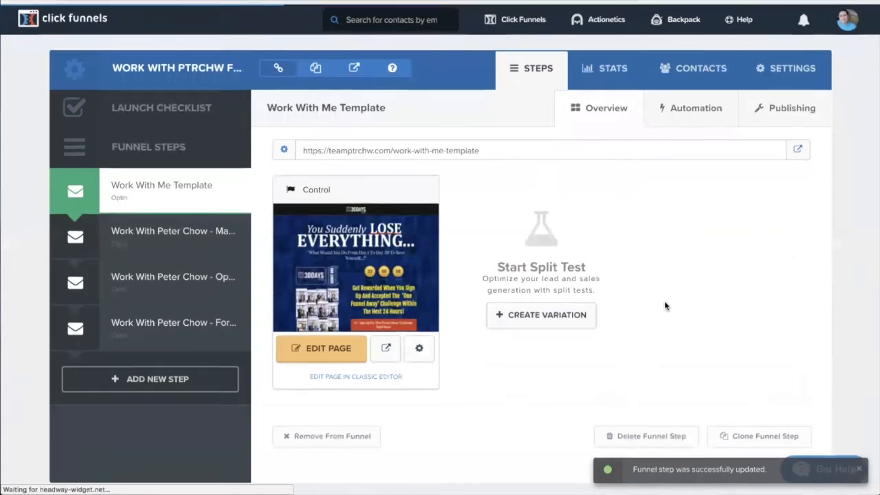
Step: Open the template step's page in the editor and replace the person's name in the headline with a sample full name
{"action": "left_click", "coordinate": [329, 363]}
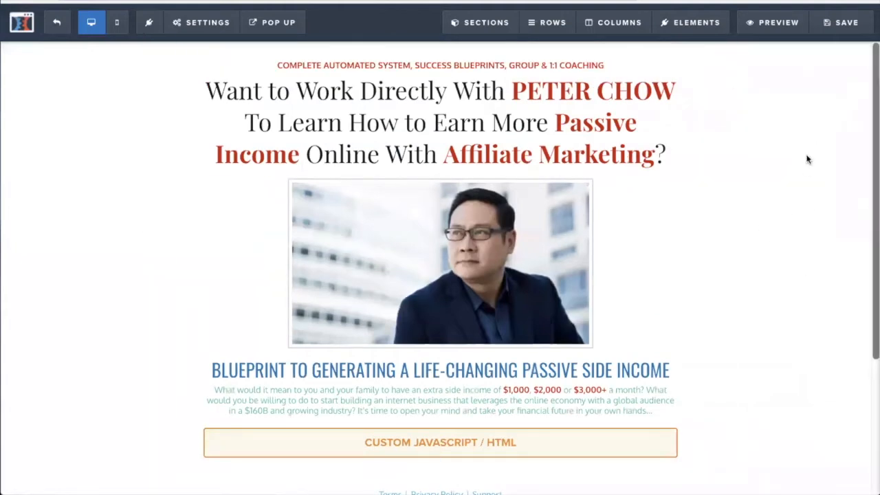
{"action": "left_click", "coordinate": [597, 104]}
{"action": "left_click_drag", "start_coordinate": [510, 90], "coordinate": [672, 90]}
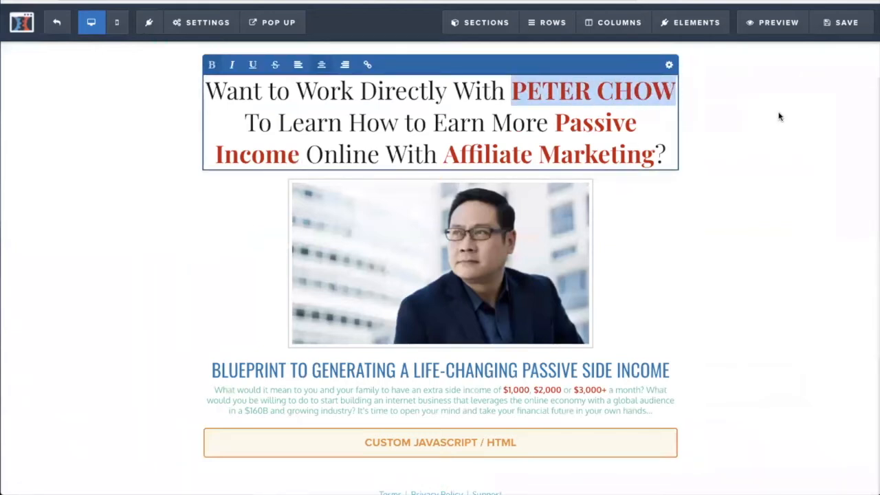
{"action": "type", "text": "John SMith To"}
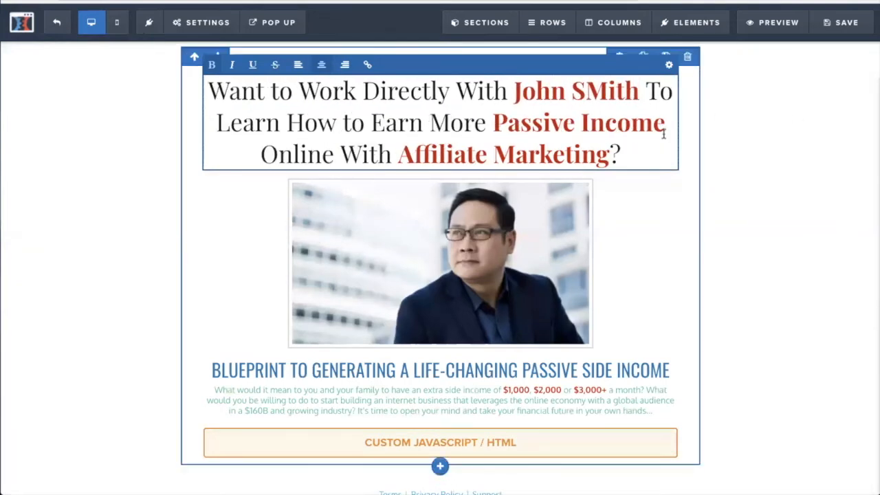
Step: Reword the headline's "More Passive Income" phrase to "An Extra $2,000 Per Month"
{"action": "left_click_drag", "start_coordinate": [666, 123], "coordinate": [494, 122]}
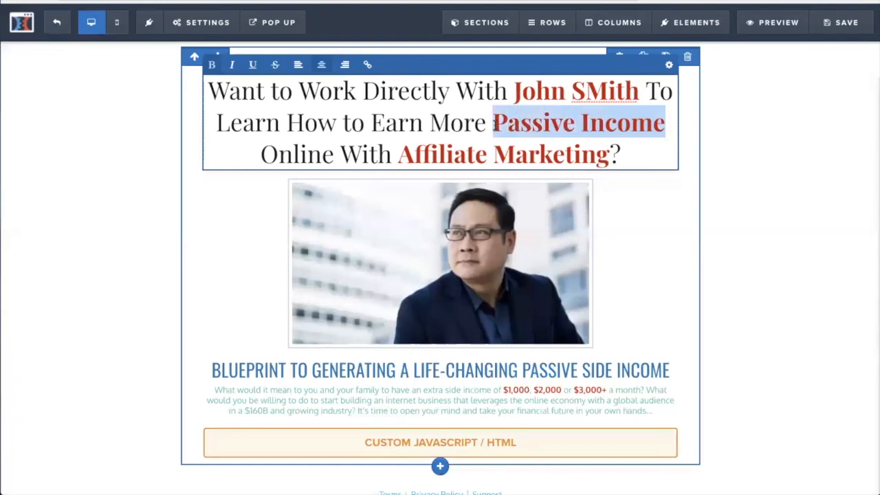
{"action": "type", "text": "$"}
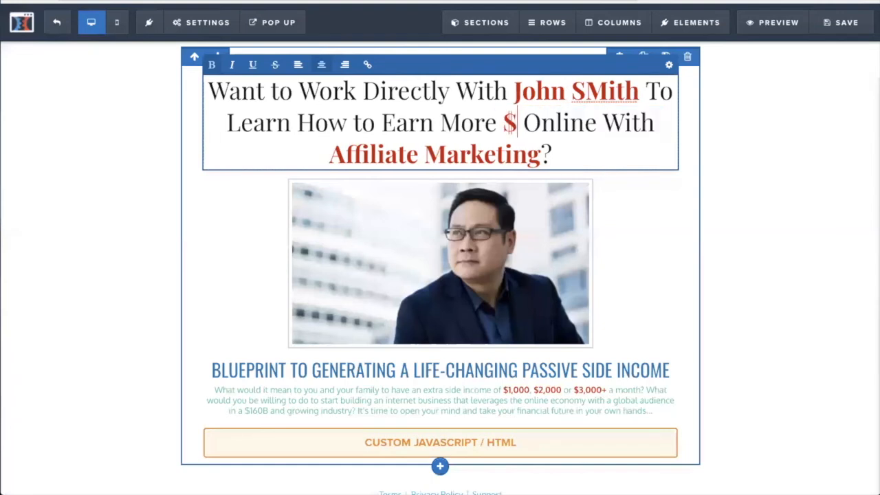
{"action": "type", "text": "2,000"}
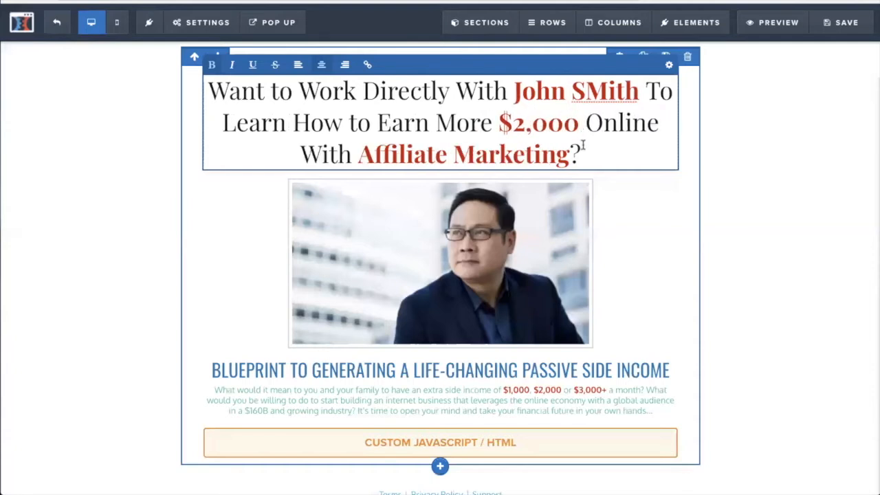
{"action": "double_click", "coordinate": [459, 123]}
{"action": "type", "text": "An Extra"}
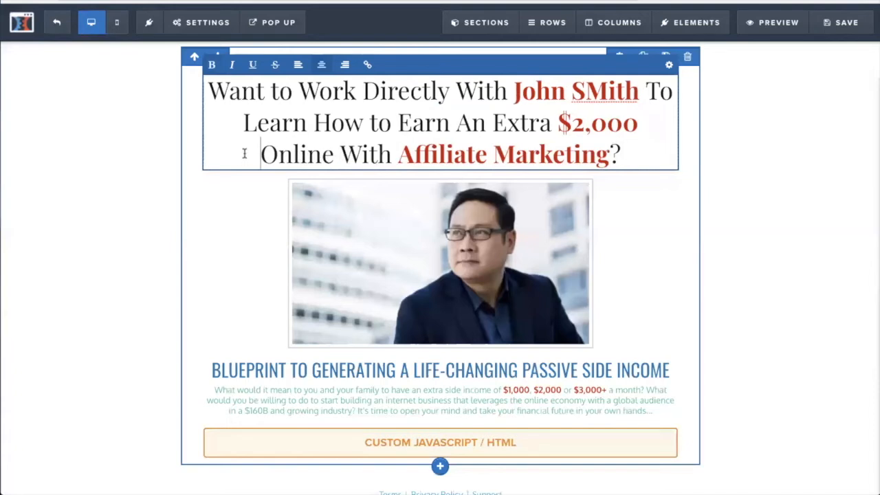
{"action": "type", "text": "Per Month"}
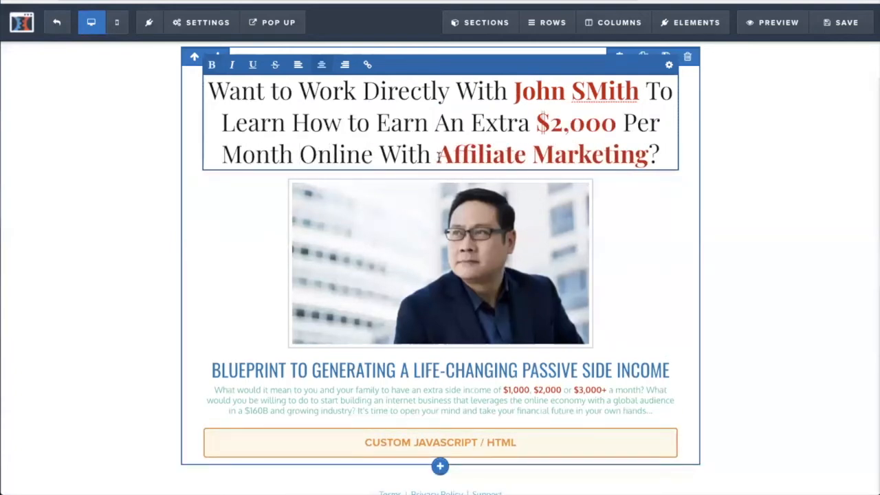
Step: Try "Drop Shipping", "Amazon FBA" and "Network Marketing" in place of "Affiliate Marketing" in the headline
{"action": "left_click_drag", "start_coordinate": [437, 157], "coordinate": [650, 155]}
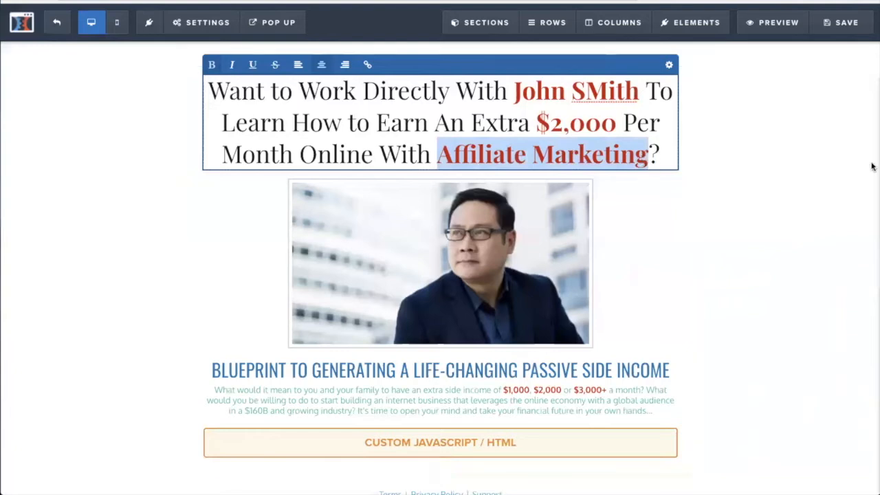
{"action": "type", "text": "Drop Shipping"}
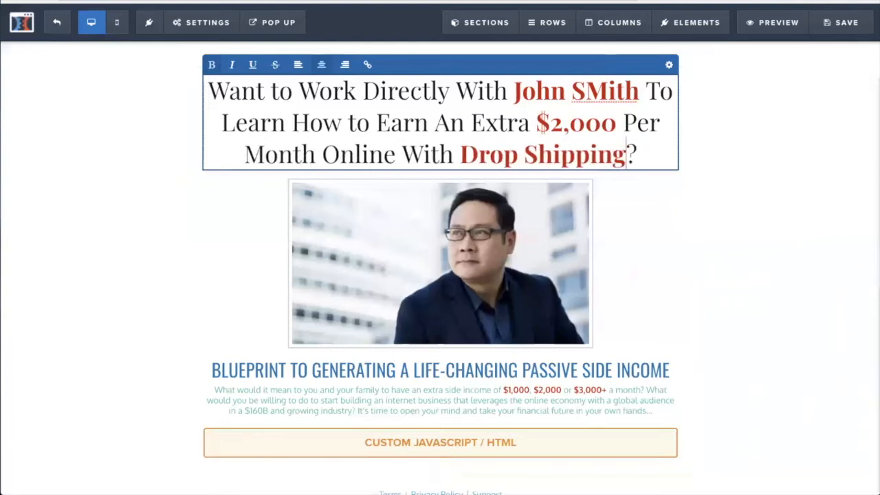
{"action": "left_click", "coordinate": [460, 154], "text": "shift"}
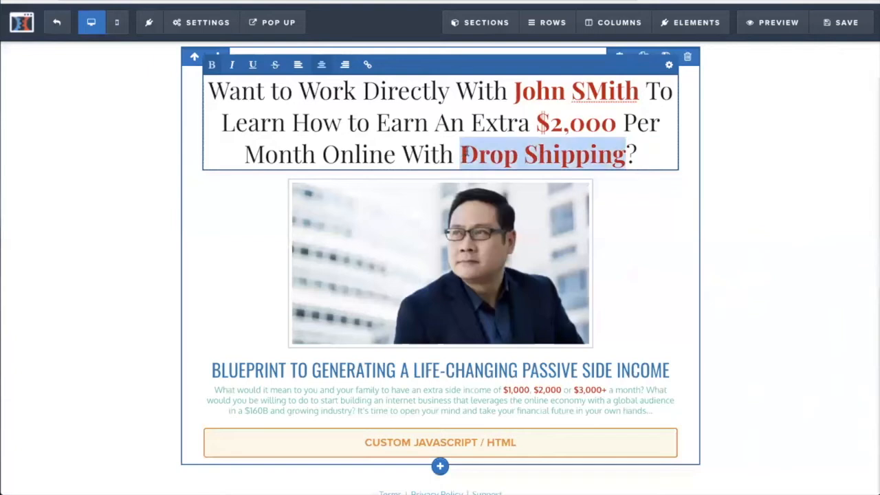
{"action": "type", "text": "Amazon "}
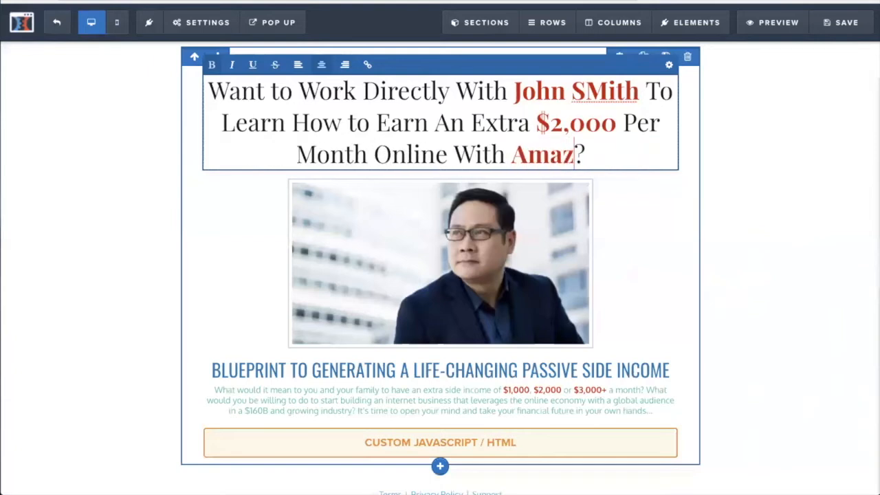
{"action": "type", "text": "FBA"}
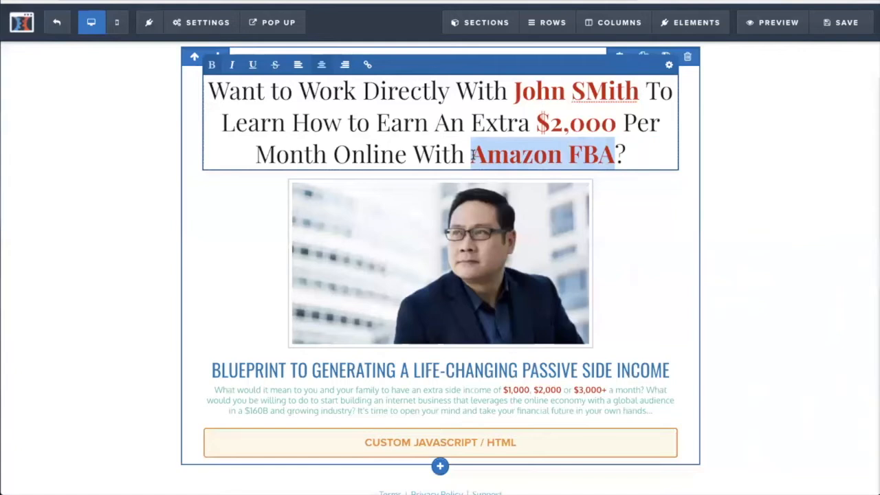
{"action": "type", "text": "Net"}
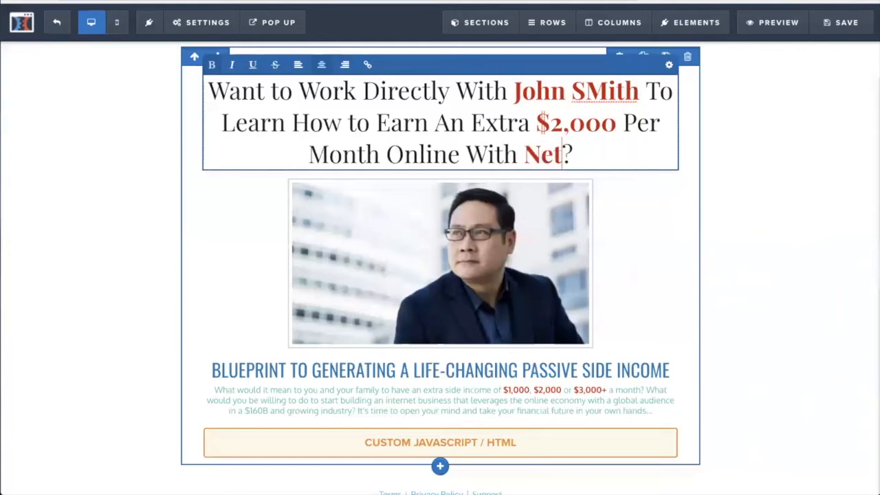
{"action": "type", "text": "work Marke"}
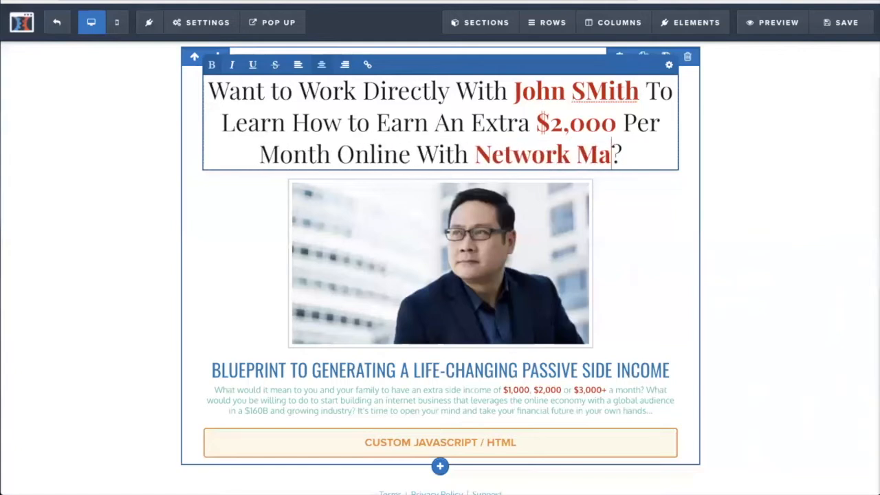
{"action": "type", "text": "ting"}
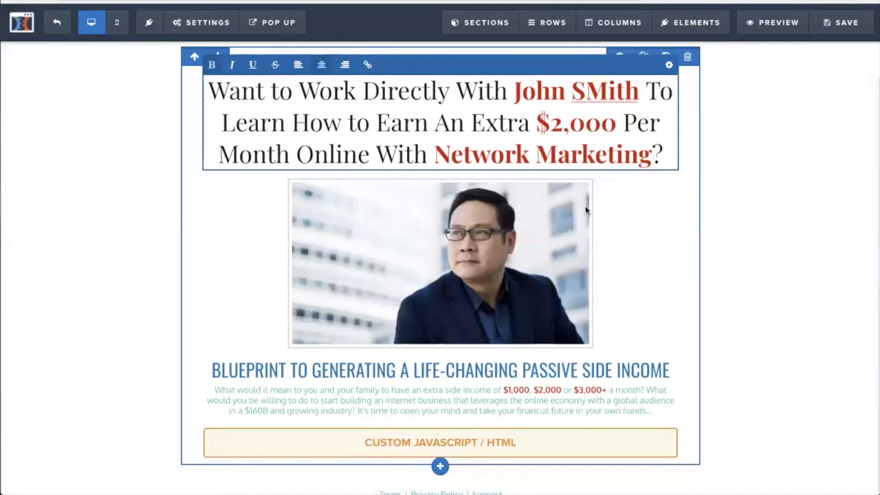
Step: Replace the red business-model phrase at the end of the headline with "Automated System"
{"action": "left_click", "coordinate": [433, 154], "text": "shift"}
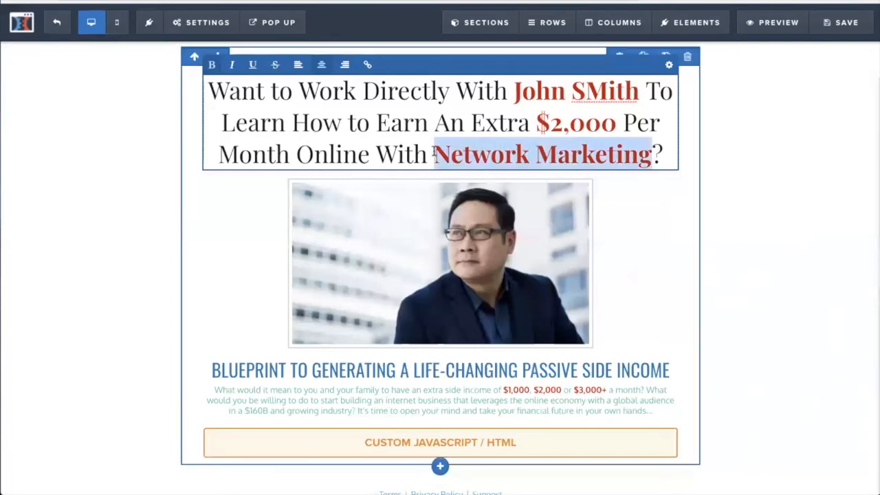
{"action": "type", "text": "Auromnated"}
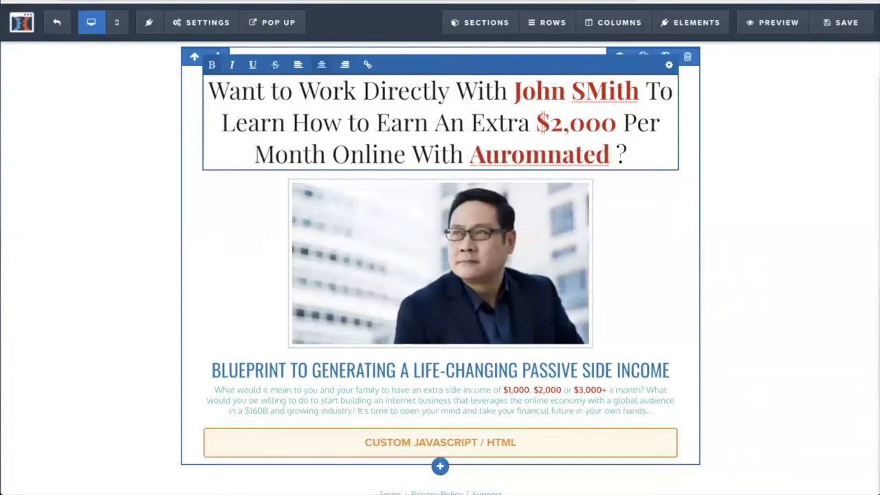
{"action": "scroll", "coordinate": [421, 144], "scroll_direction": "down", "scroll_amount": 1}
{"action": "left_click", "coordinate": [517, 146]}
{"action": "key", "text": "BackSpace"}
{"action": "type", "text": "t"}
{"action": "left_click", "coordinate": [564, 145]}
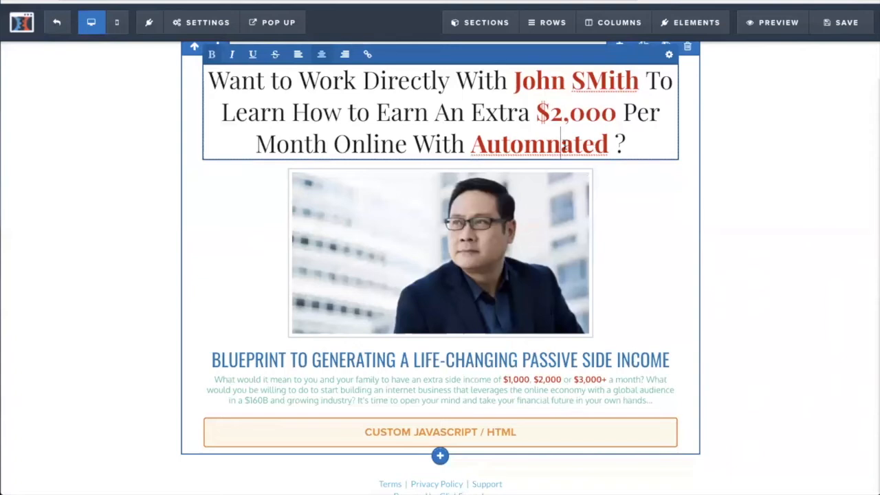
{"action": "key", "text": "BackSpace"}
{"action": "left_click", "coordinate": [607, 144]}
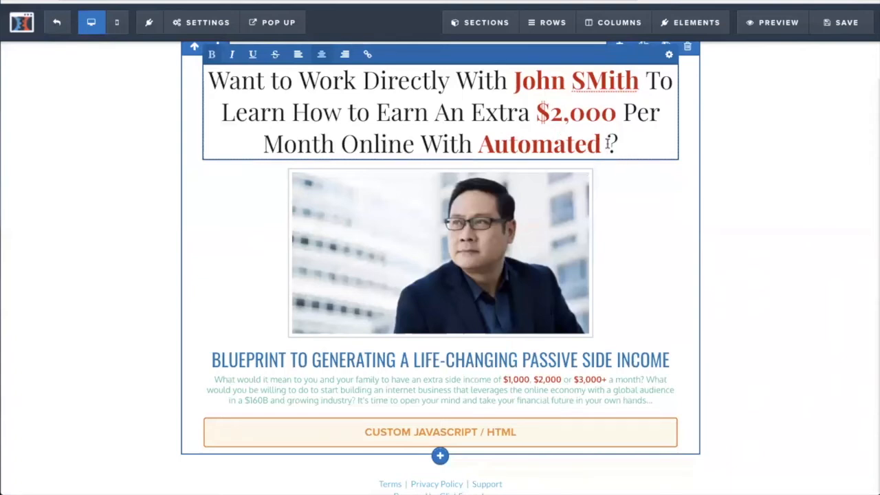
{"action": "type", "text": "System"}
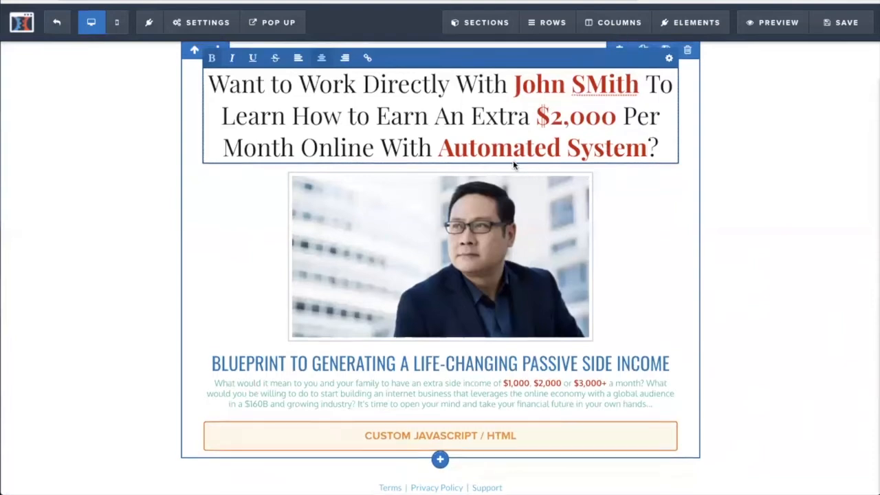
Step: Insert "A Fully" before "Automated System" in the headline
{"action": "scroll", "coordinate": [513, 162], "scroll_direction": "down", "scroll_amount": 1}
{"action": "left_click", "coordinate": [441, 117]}
{"action": "type", "text": "A Fully"}
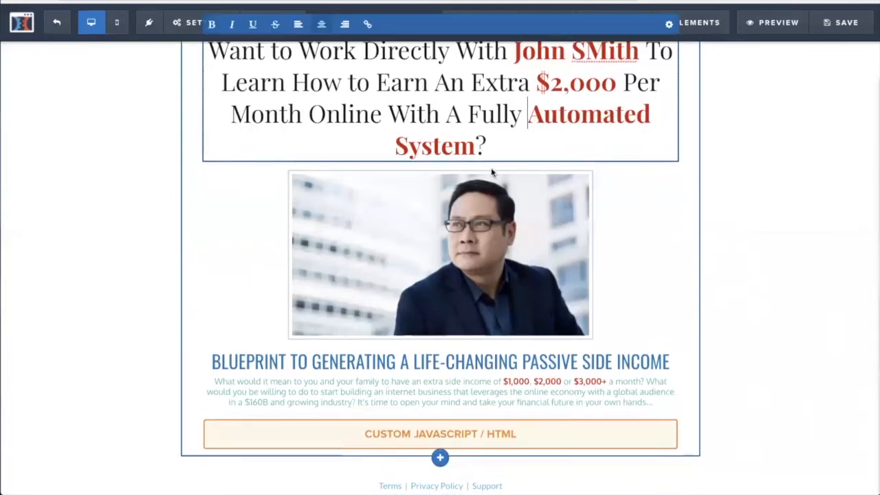
{"action": "scroll", "coordinate": [540, 132], "scroll_direction": "up", "scroll_amount": 1}
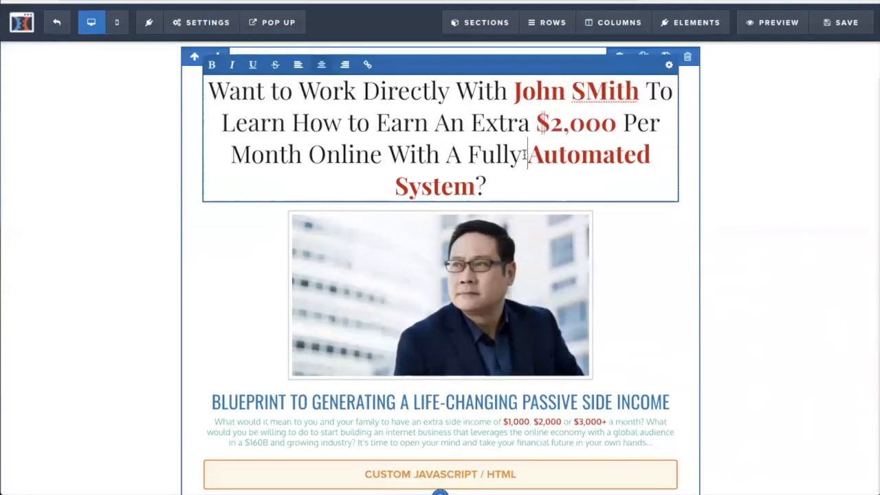
Step: Delete "A Fully" before the red "Automated System" in the headline
{"action": "left_click_drag", "start_coordinate": [505, 189], "coordinate": [190, 90]}
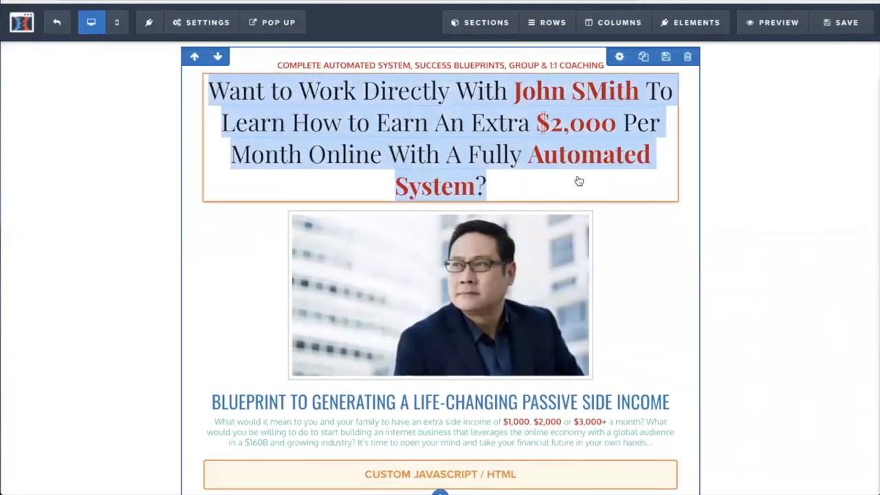
{"action": "left_click", "coordinate": [467, 128]}
{"action": "left_click_drag", "start_coordinate": [528, 154], "coordinate": [448, 154]}
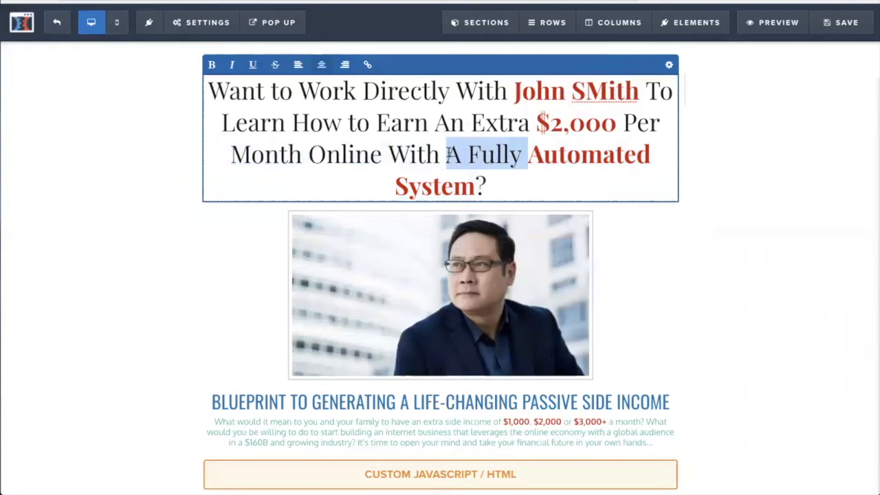
{"action": "key", "text": "BackSpace"}
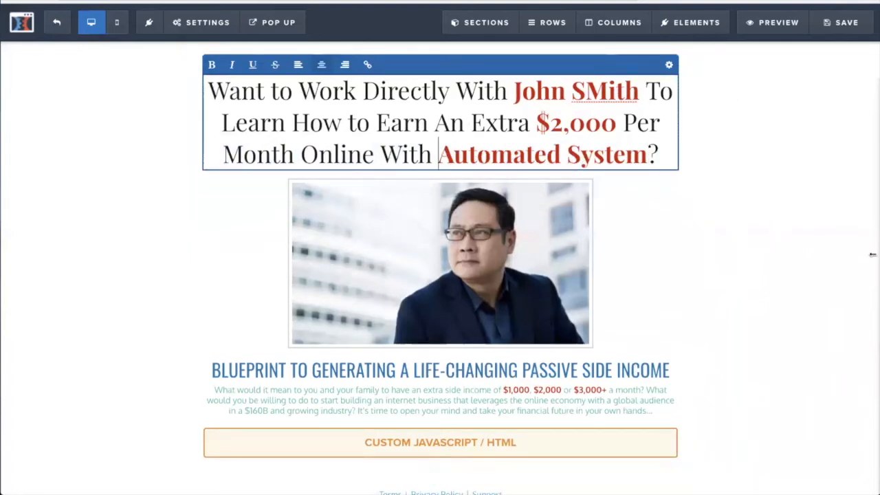
Step: Replace the red person's name in the headline with a different placeholder first and last name
{"action": "left_click", "coordinate": [605, 92]}
{"action": "key", "text": "BackSpace"}
{"action": "type", "text": "m"}
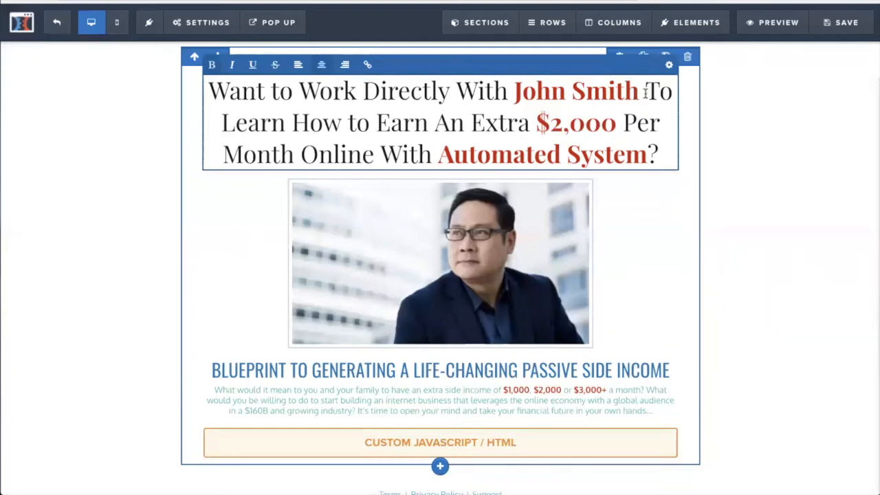
{"action": "double_click", "coordinate": [544, 92]}
{"action": "type", "text": "Joe"}
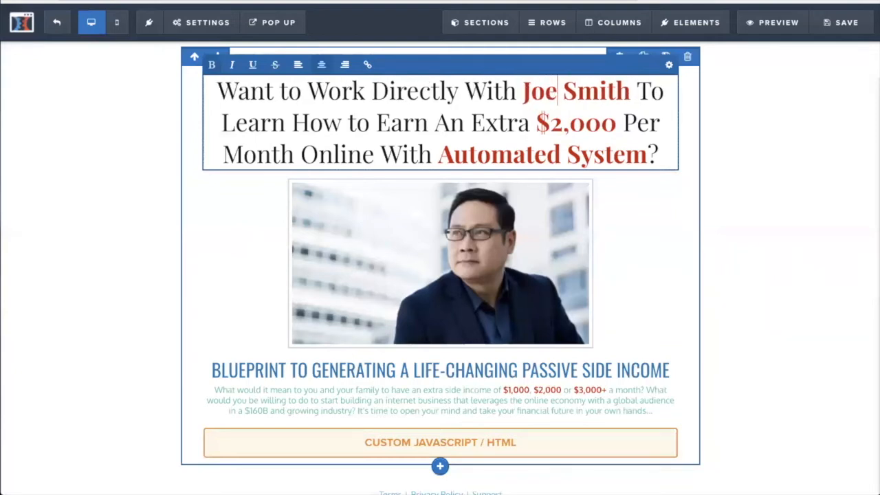
{"action": "double_click", "coordinate": [598, 95]}
{"action": "type", "text": "Sm"}
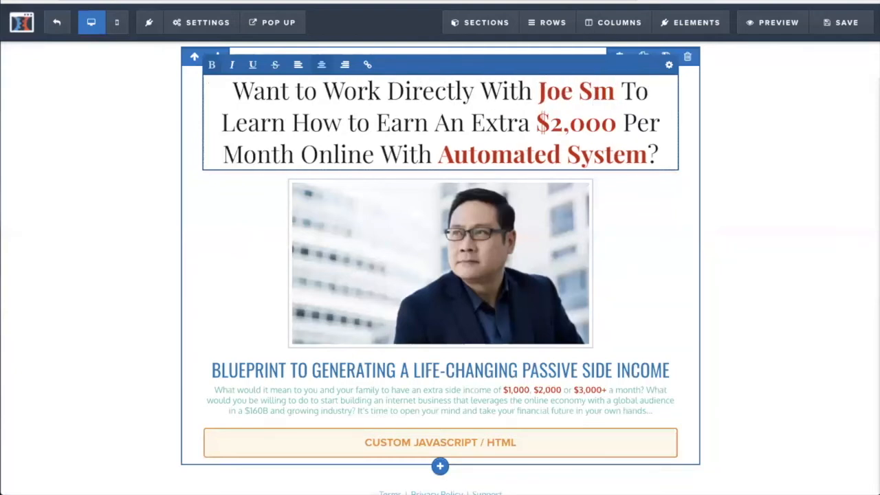
{"action": "key", "text": "BackSpace"}
{"action": "type", "text": "chmoe"}
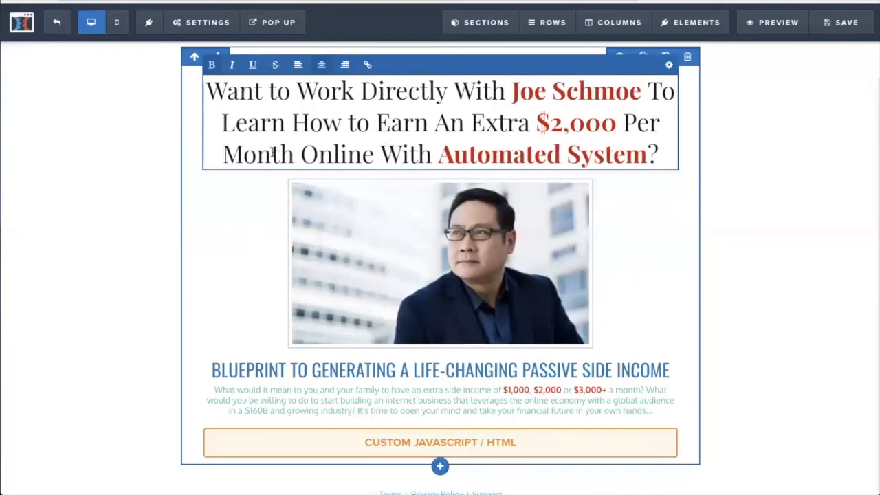
Step: Move "Online" from after "Month" so the headline's red phrase reads "Automated Online System"
{"action": "double_click", "coordinate": [335, 156]}
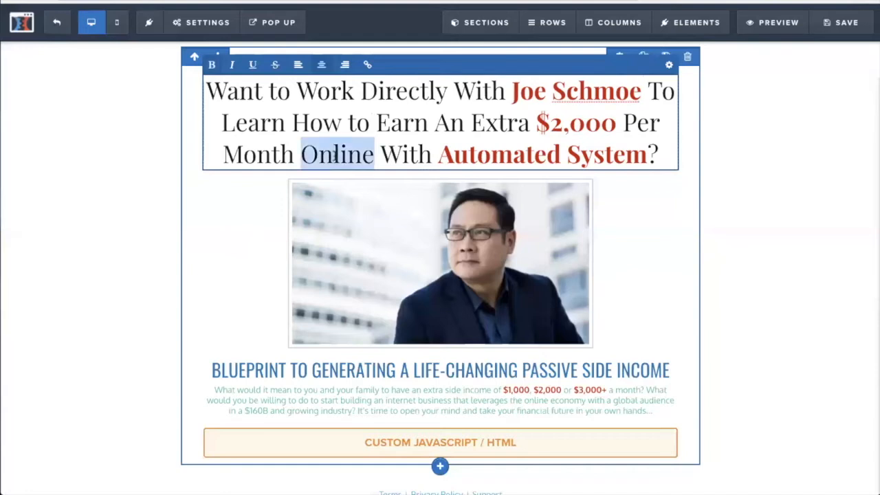
{"action": "key", "text": "BackSpace"}
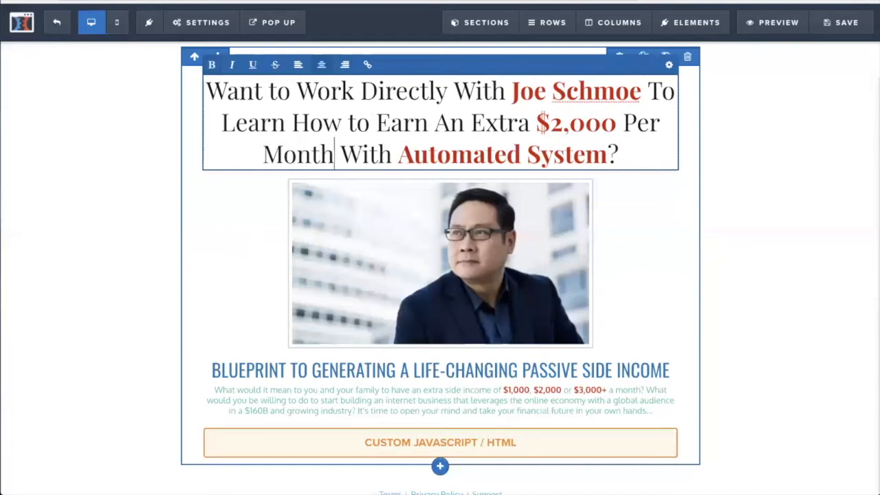
{"action": "left_click", "coordinate": [526, 153]}
{"action": "type", "text": "https://zoom.us/j/296788843"}
{"action": "left_click", "coordinate": [243, 183], "text": "shift"}
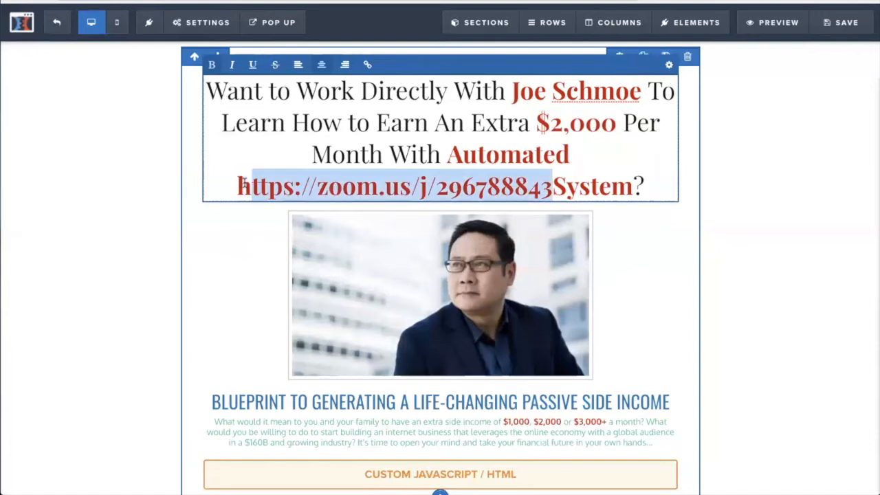
{"action": "type", "text": "Online"}
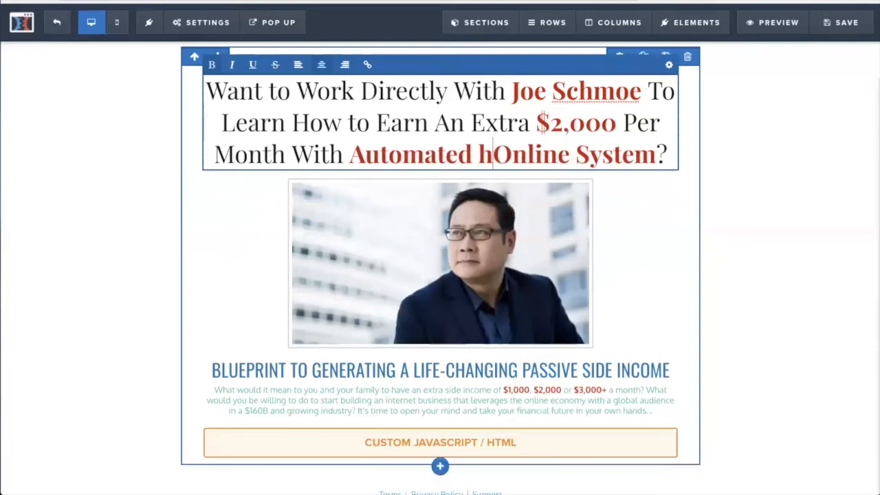
{"action": "key", "text": "BackSpace"}
{"action": "left_click", "coordinate": [744, 162]}
{"action": "scroll", "coordinate": [715, 378], "scroll_direction": "down", "scroll_amount": 1}
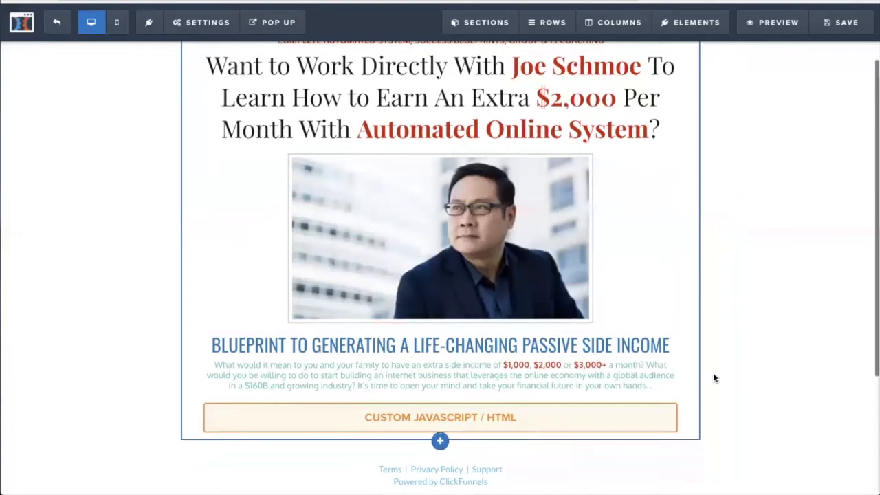
{"action": "scroll", "coordinate": [703, 318], "scroll_direction": "up", "scroll_amount": 1}
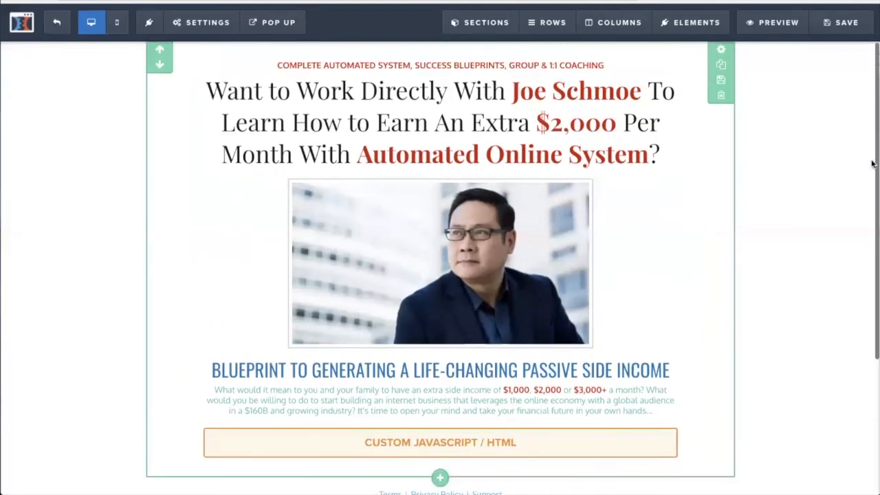
Step: Open the page photo's image settings, and switch to Safari to browse the Google image results for Gary Vaynerchuk
{"action": "left_click", "coordinate": [541, 243]}
{"action": "key", "text": "super+Tab"}
{"action": "key", "text": "super+Tab"}
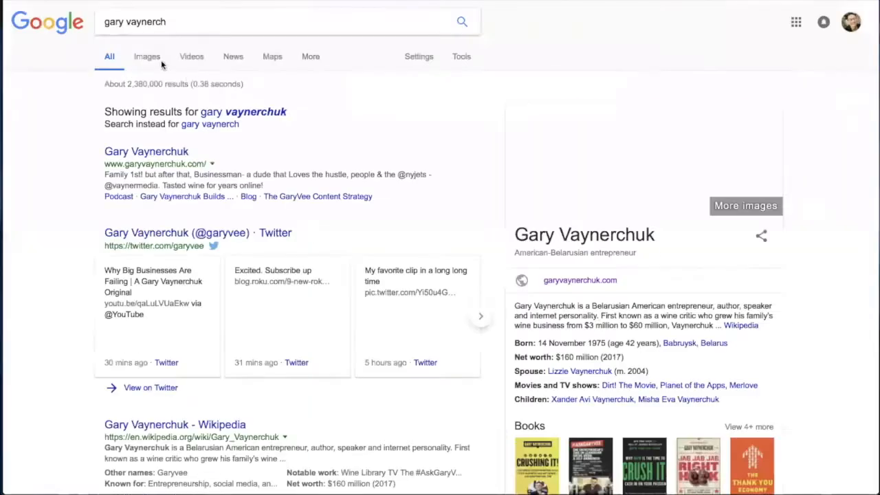
{"action": "left_click", "coordinate": [155, 59]}
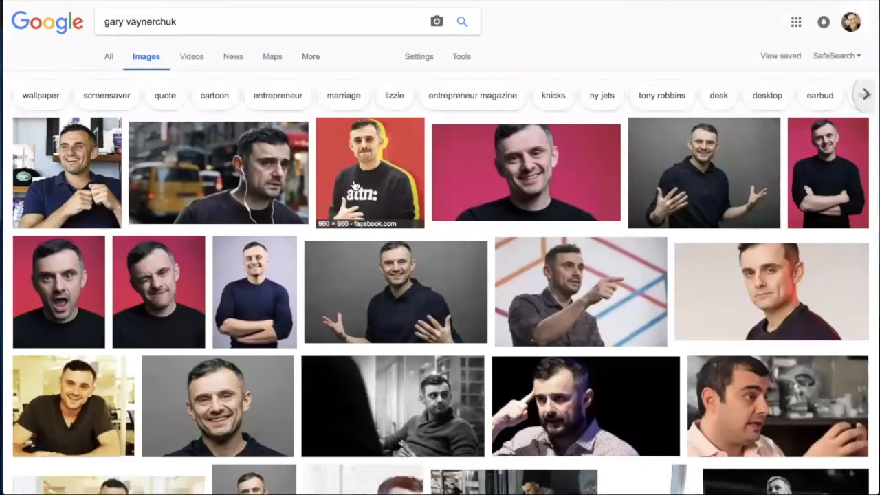
{"action": "scroll", "coordinate": [824, 342], "scroll_direction": "down", "scroll_amount": 2}
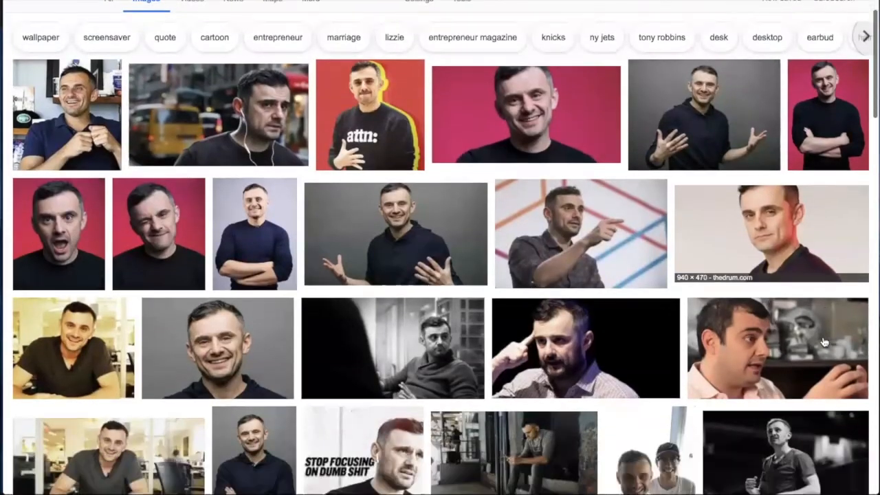
{"action": "right_click", "coordinate": [396, 215]}
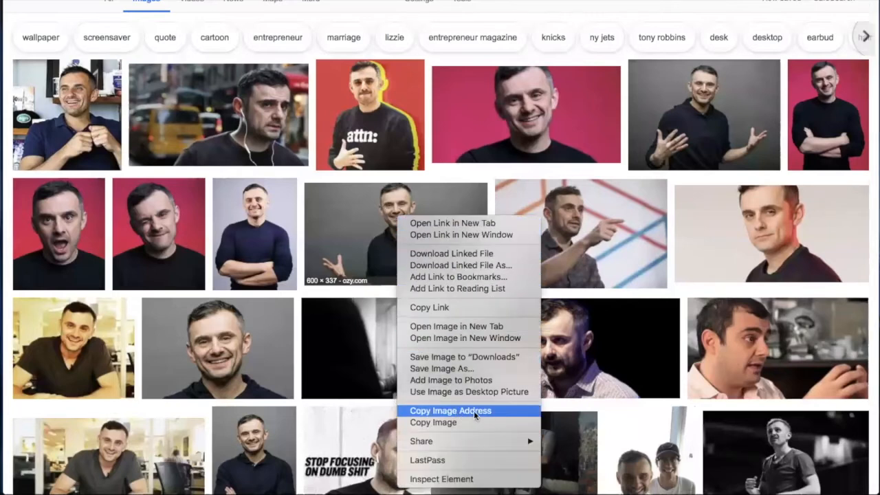
{"action": "key", "text": "super+Tab"}
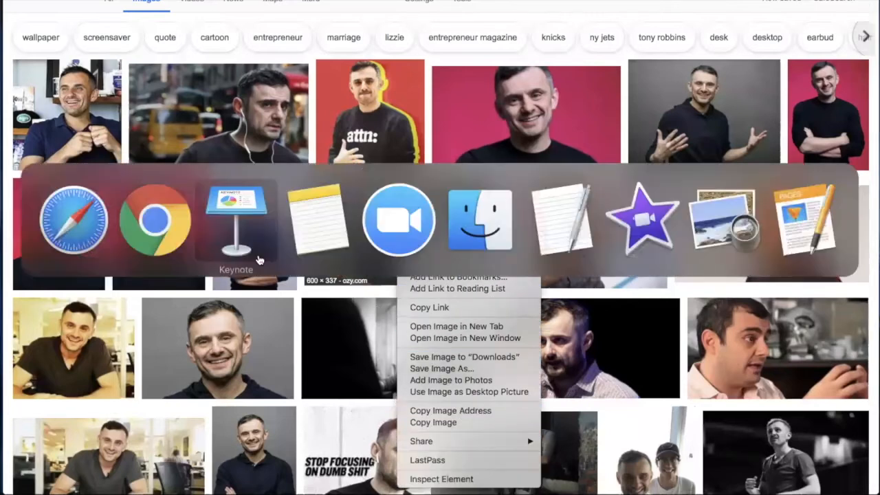
{"action": "left_click", "coordinate": [145, 230]}
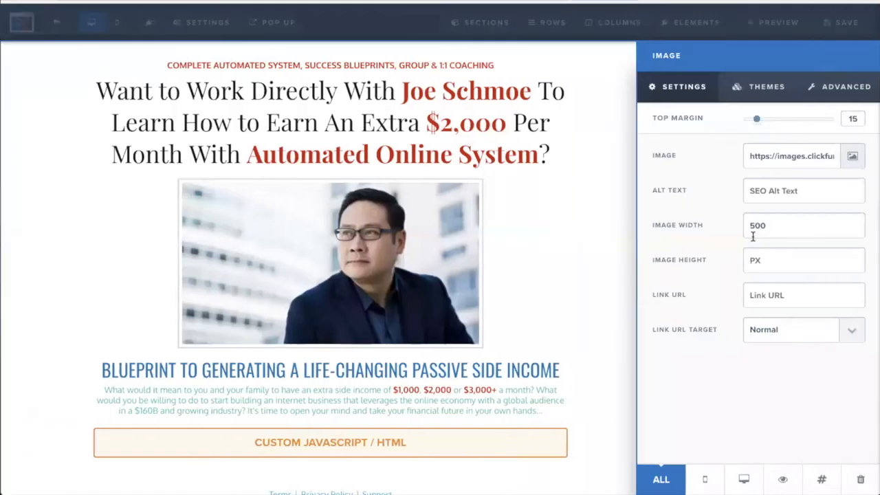
{"action": "left_click", "coordinate": [852, 155]}
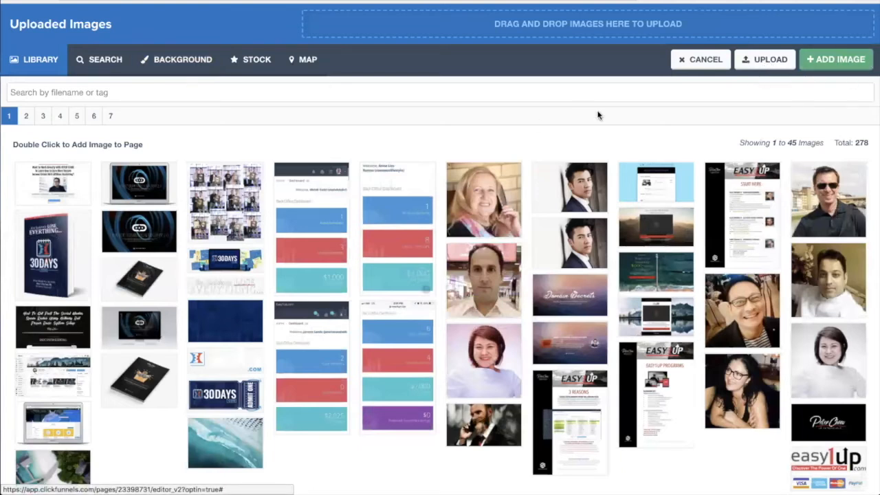
{"action": "left_click", "coordinate": [703, 59]}
Step: In Safari, enlarge the Gary Vaynerchuk photo with both hands spread on a grey background and copy its image address
{"action": "key", "text": "super+Tab"}
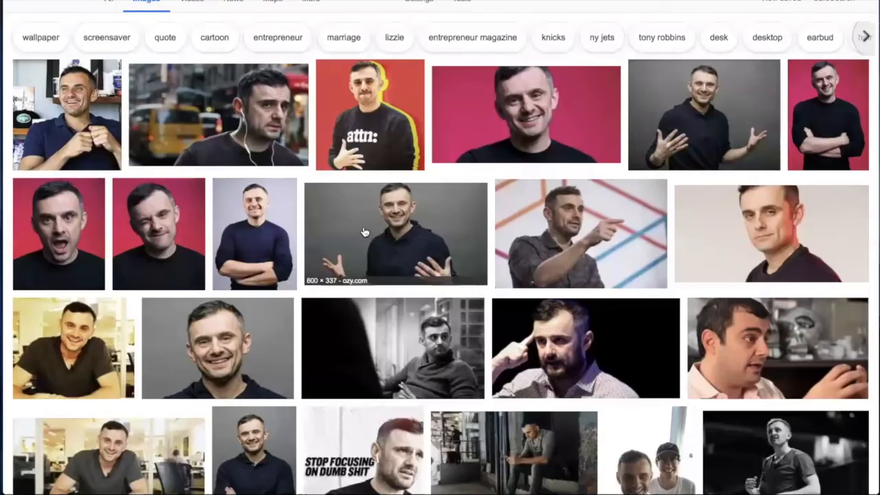
{"action": "right_click", "coordinate": [384, 224]}
{"action": "left_click", "coordinate": [404, 225]}
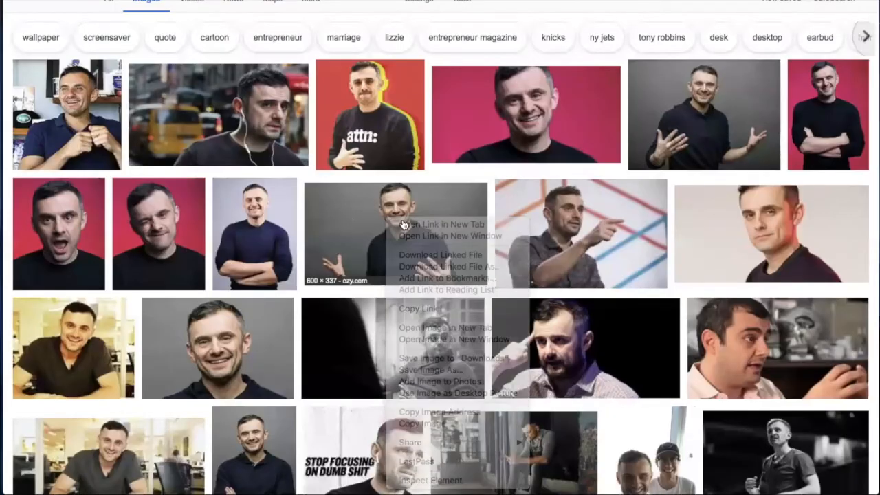
{"action": "left_click", "coordinate": [403, 225]}
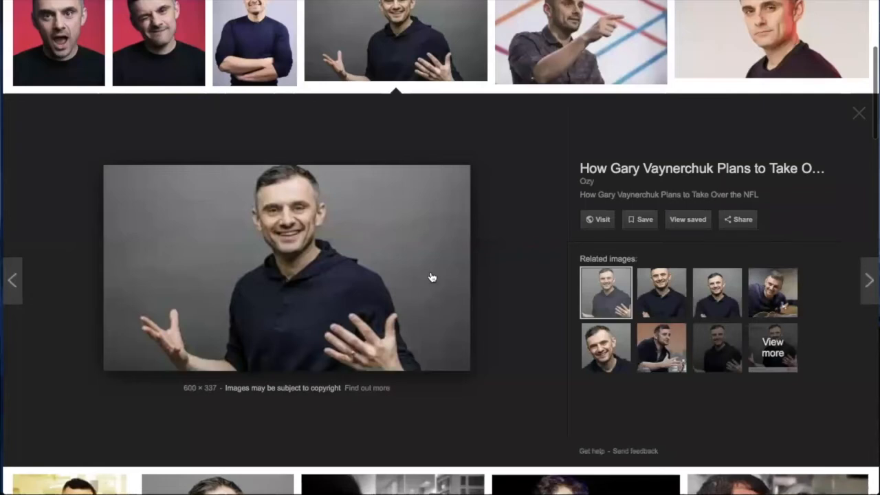
{"action": "right_click", "coordinate": [437, 257]}
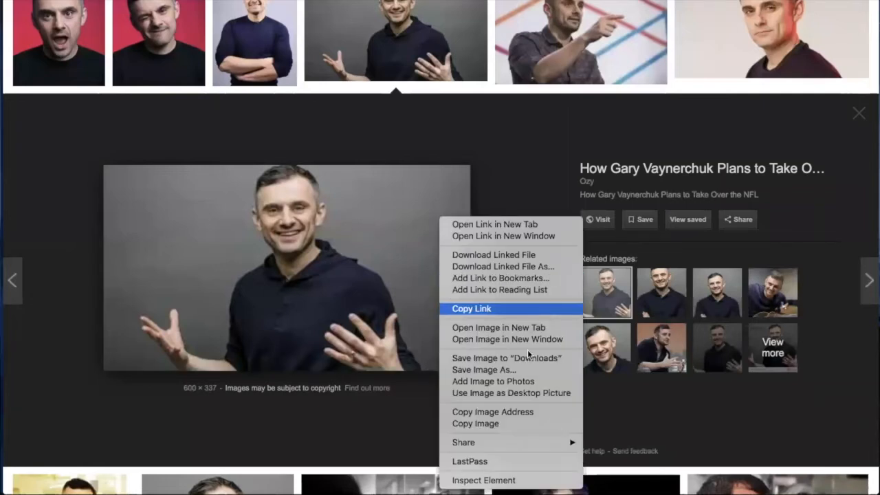
{"action": "left_click", "coordinate": [517, 412]}
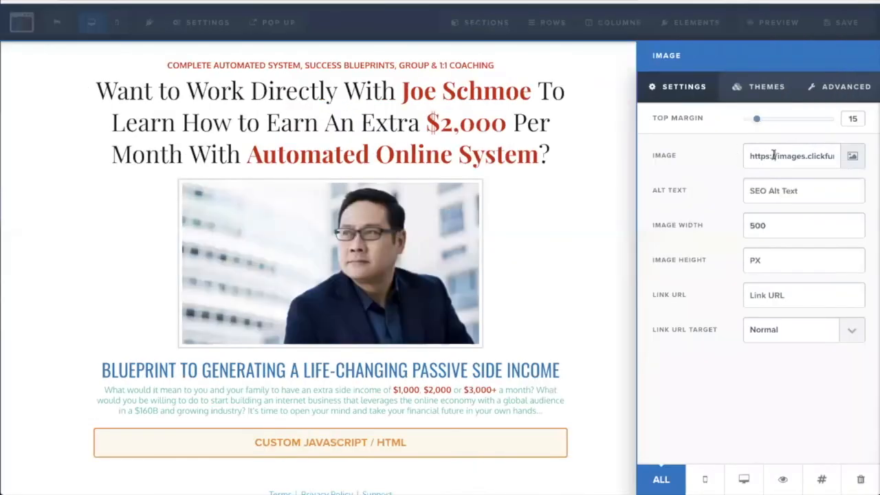
Step: Back in the page editor, replace the photo's image URL with the copied address and close the image settings
{"action": "triple_click", "coordinate": [773, 155]}
{"action": "key", "text": "ctrl+v"}
{"action": "left_click", "coordinate": [623, 244]}
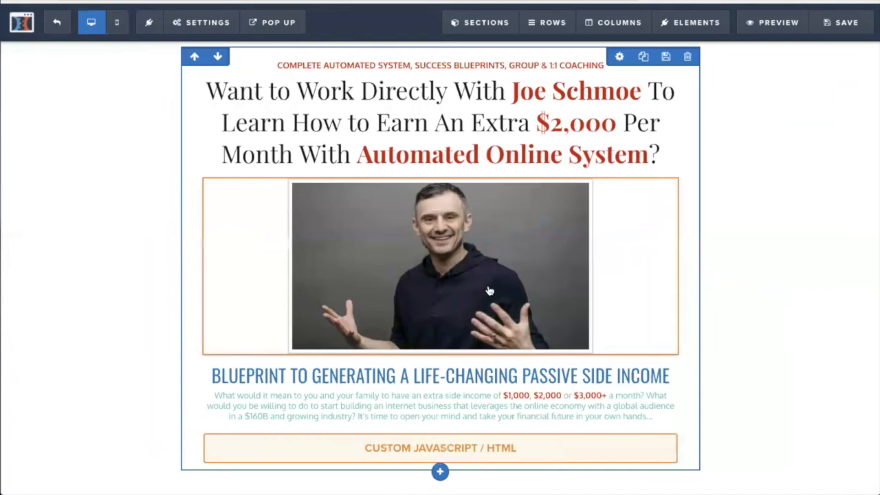
Step: Examine the photo's image URL setting and the library of uploaded images that could be used instead
{"action": "mouse_move", "coordinate": [580, 300]}
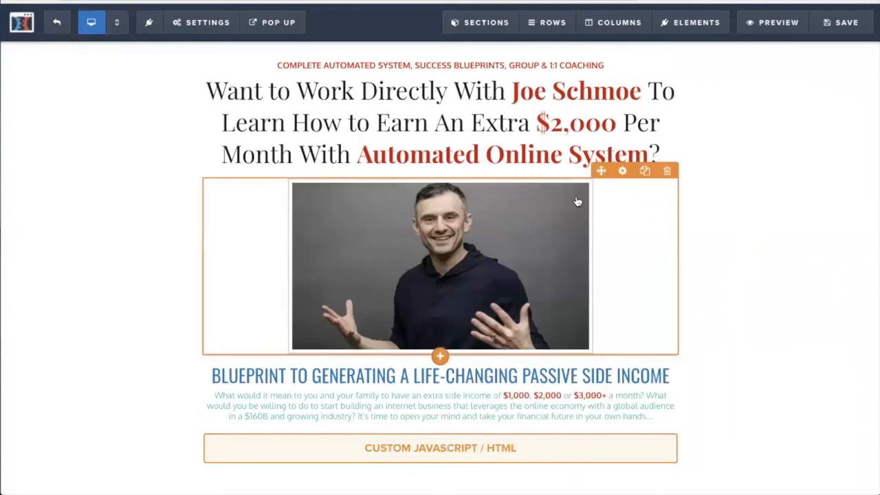
{"action": "left_click", "coordinate": [623, 173]}
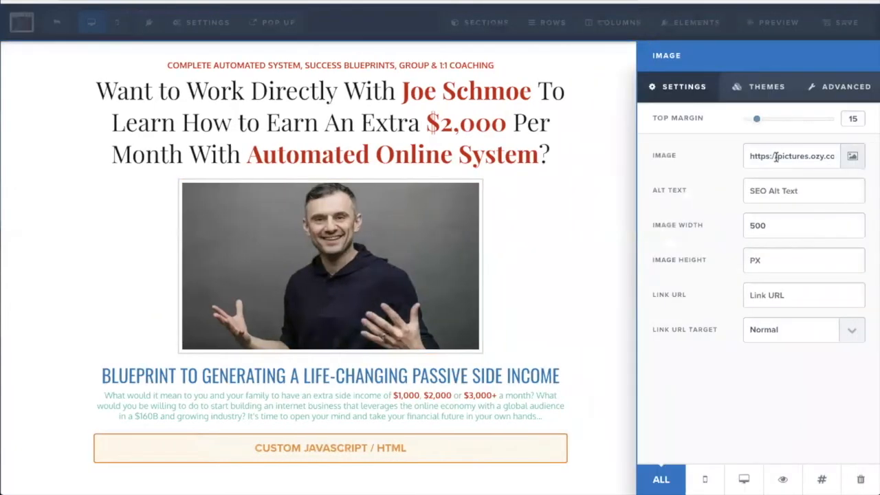
{"action": "double_click", "coordinate": [776, 157]}
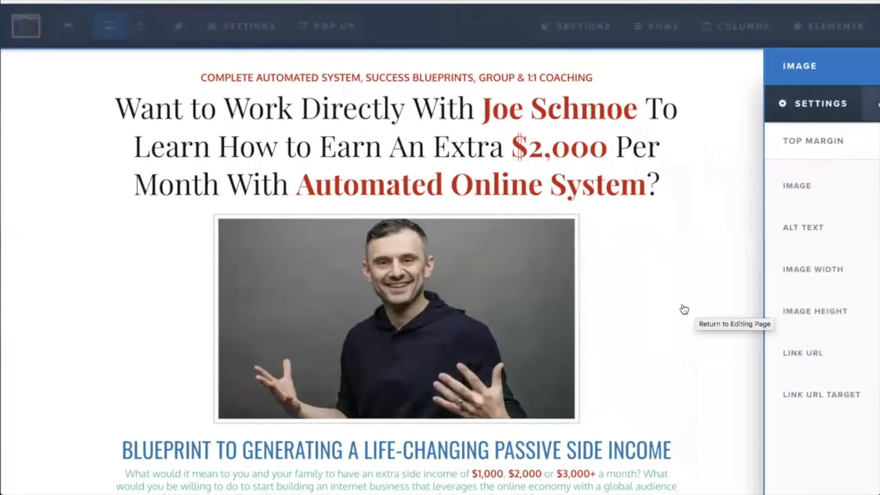
{"action": "left_click", "coordinate": [684, 309]}
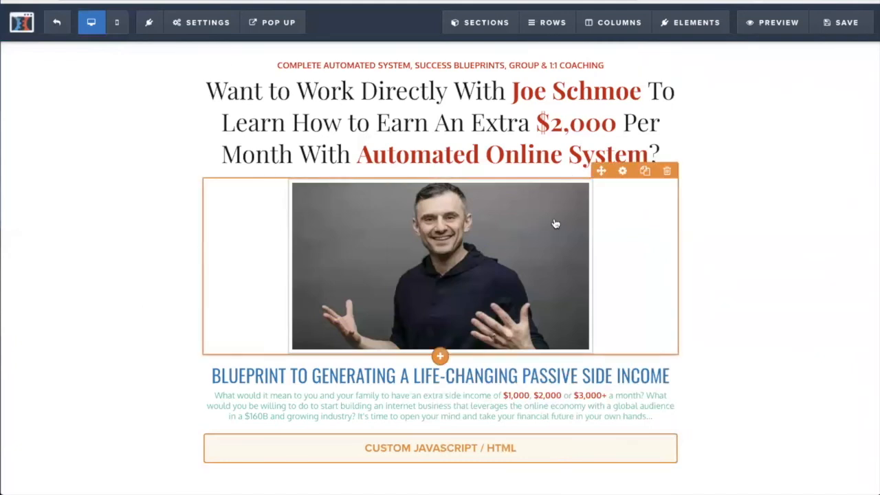
{"action": "left_click", "coordinate": [616, 176]}
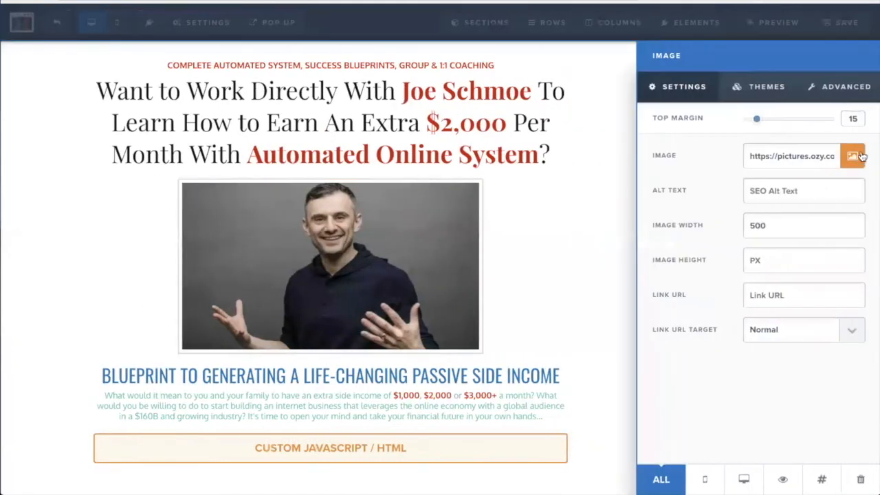
{"action": "left_click", "coordinate": [857, 169]}
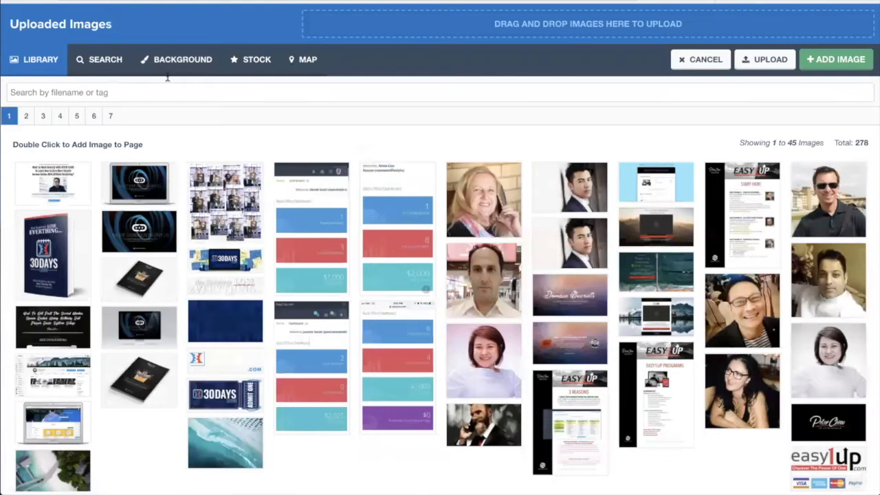
{"action": "left_click", "coordinate": [702, 66]}
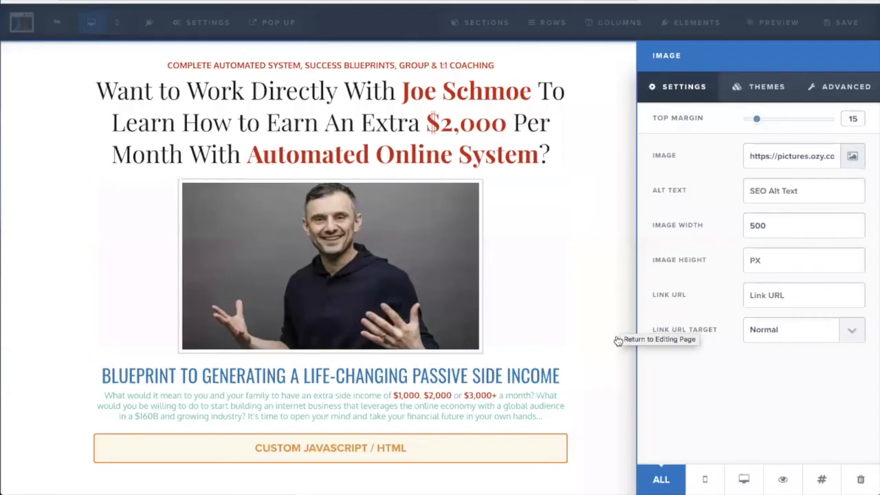
{"action": "left_click", "coordinate": [616, 312]}
Step: Reword the subheadline below the photo to "ACTION PLAN TO GENERATING A LIFE-CHANGING SIDE INCOME"
{"action": "scroll", "coordinate": [644, 365], "scroll_direction": "down", "scroll_amount": 3}
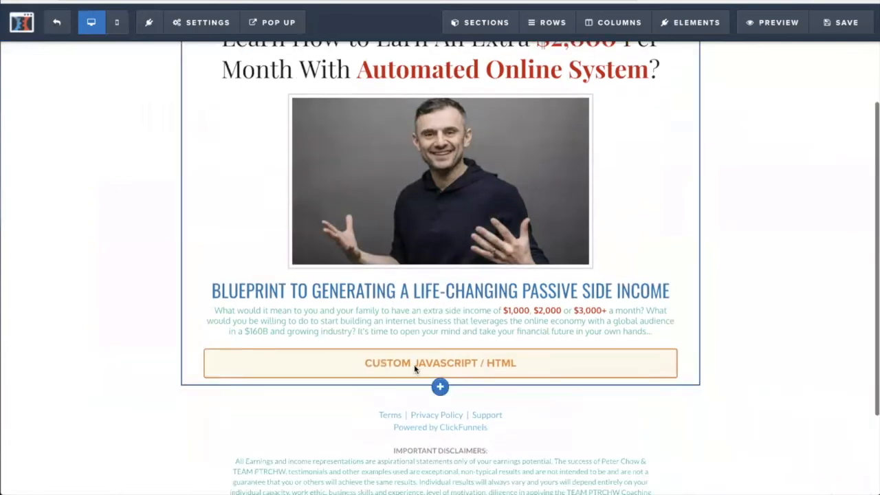
{"action": "double_click", "coordinate": [542, 292]}
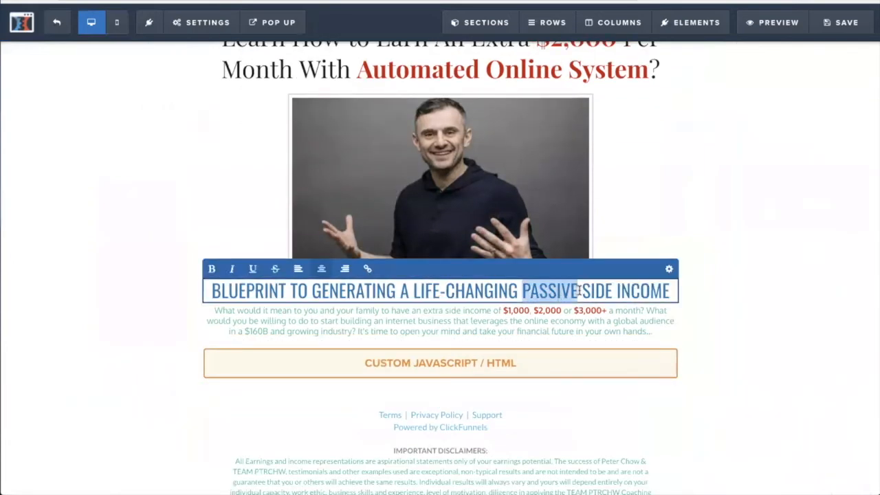
{"action": "key", "text": "BackSpace"}
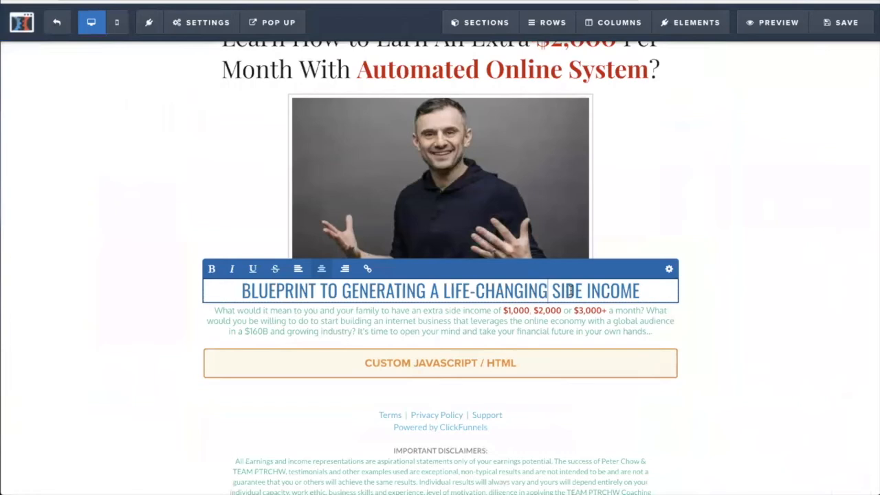
{"action": "double_click", "coordinate": [286, 291]}
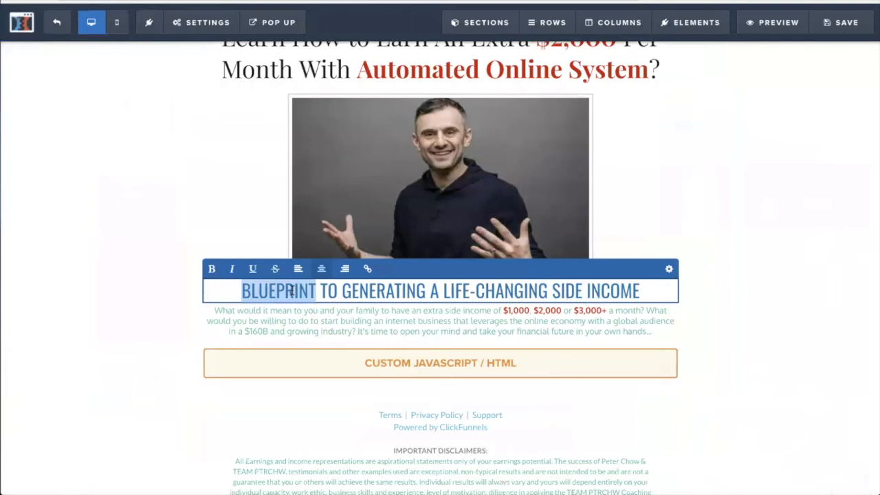
{"action": "type", "text": "AXCTION L"}
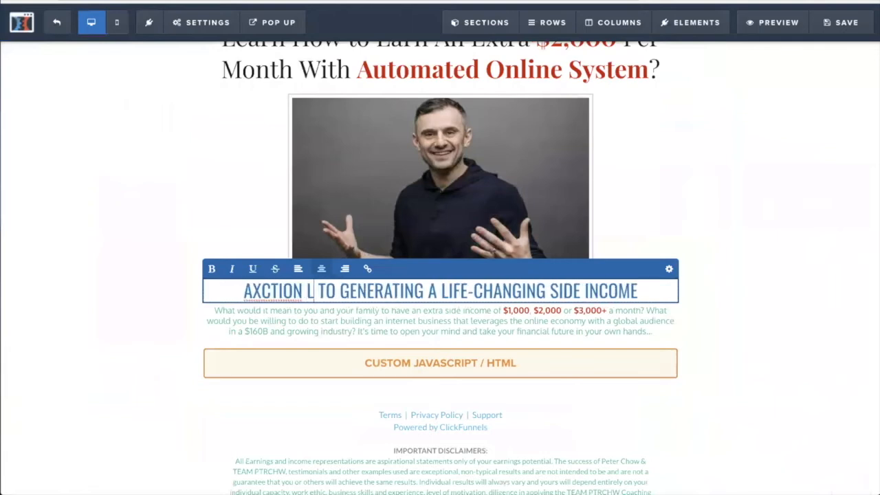
{"action": "key", "text": "BackSpace"}
{"action": "type", "text": "PLAN"}
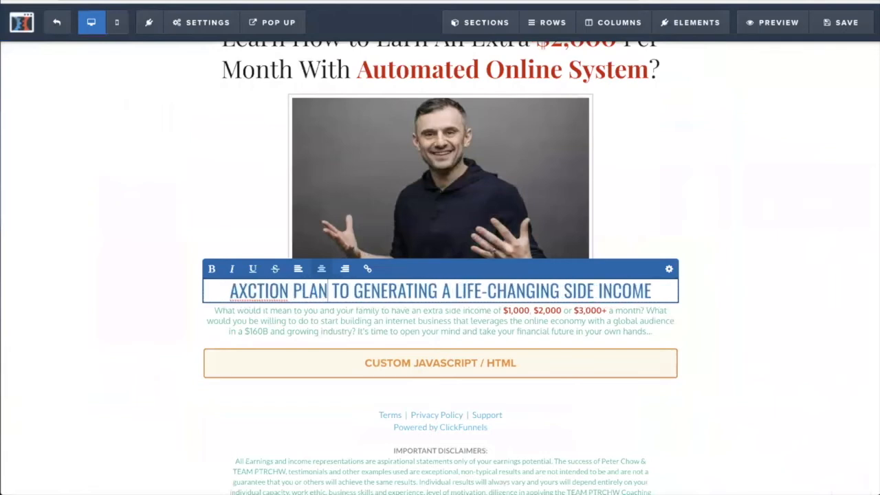
{"action": "left_click", "coordinate": [244, 290]}
{"action": "key", "text": "BackSpace"}
{"action": "left_click", "coordinate": [747, 312]}
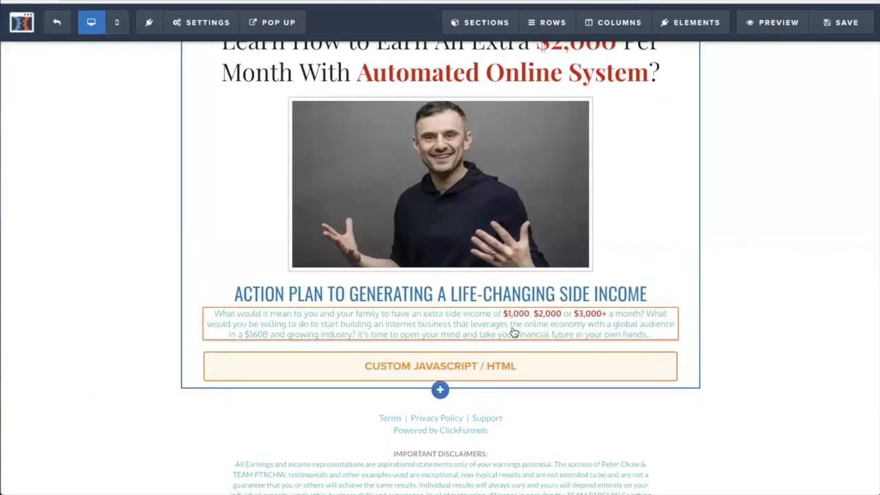
{"action": "double_click", "coordinate": [350, 325]}
{"action": "left_click", "coordinate": [267, 331]}
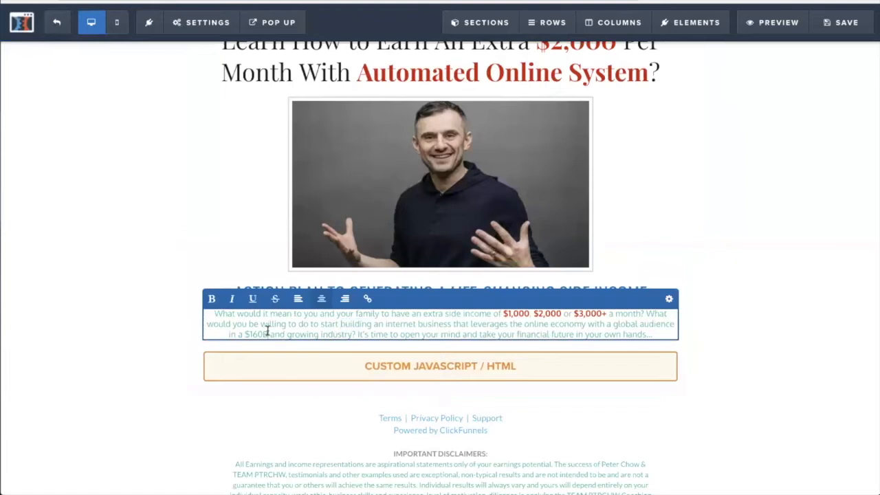
{"action": "left_click_drag", "start_coordinate": [643, 324], "coordinate": [284, 356]}
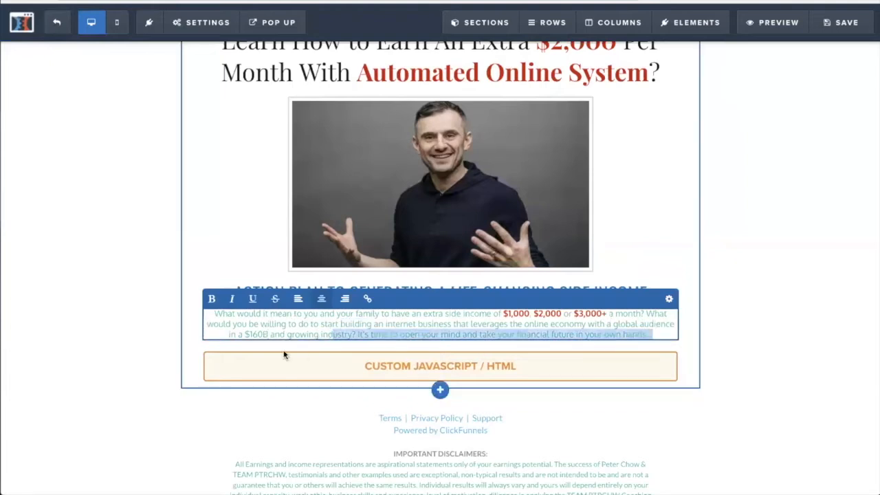
{"action": "left_click", "coordinate": [714, 287]}
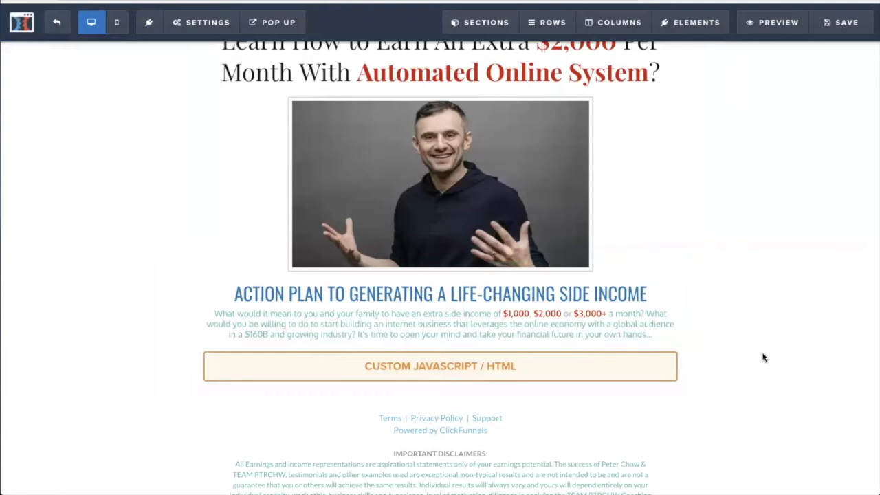
{"action": "scroll", "coordinate": [770, 371], "scroll_direction": "down", "scroll_amount": 1}
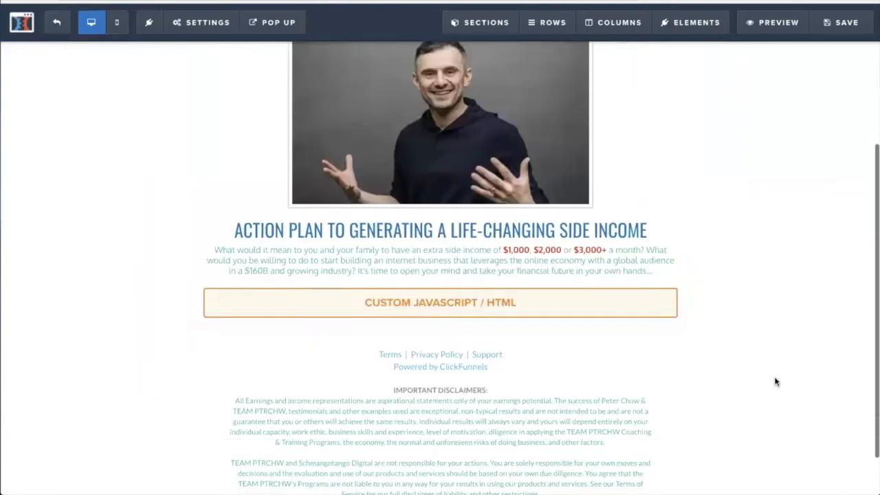
{"action": "scroll", "coordinate": [775, 383], "scroll_direction": "up", "scroll_amount": 3}
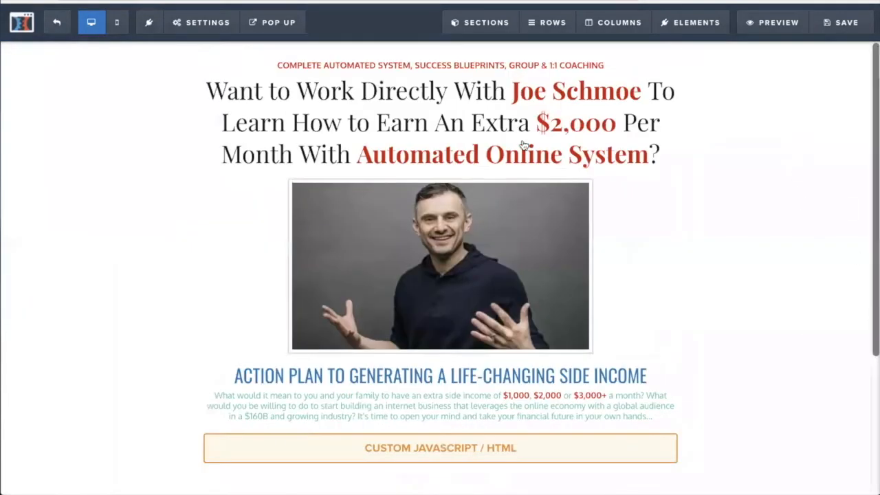
Step: Set the page's background color to the recently used light blue, rgba(142, 230, 255, 0.5)
{"action": "left_click", "coordinate": [195, 23]}
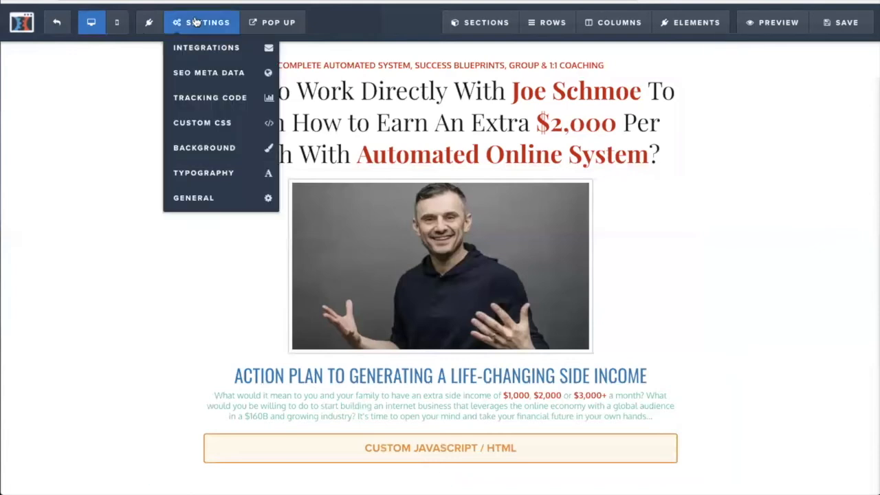
{"action": "left_click", "coordinate": [184, 151]}
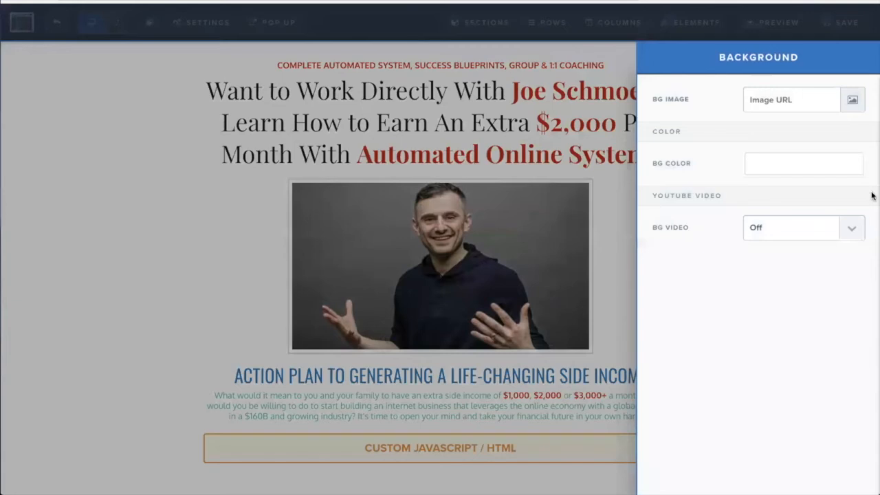
{"action": "left_click", "coordinate": [783, 169]}
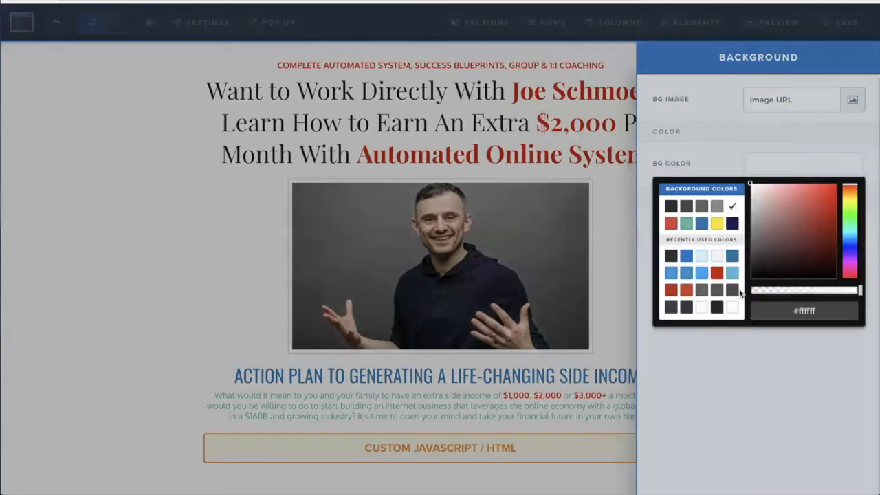
{"action": "left_click", "coordinate": [702, 255]}
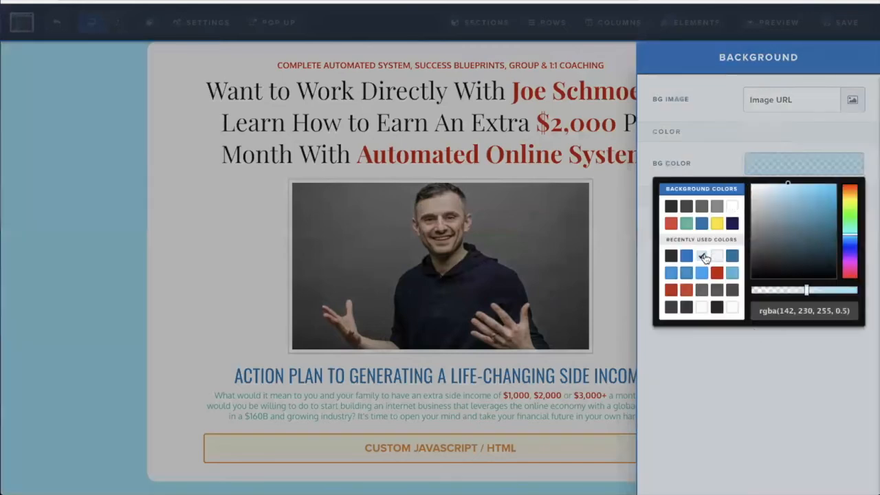
{"action": "left_click", "coordinate": [106, 186]}
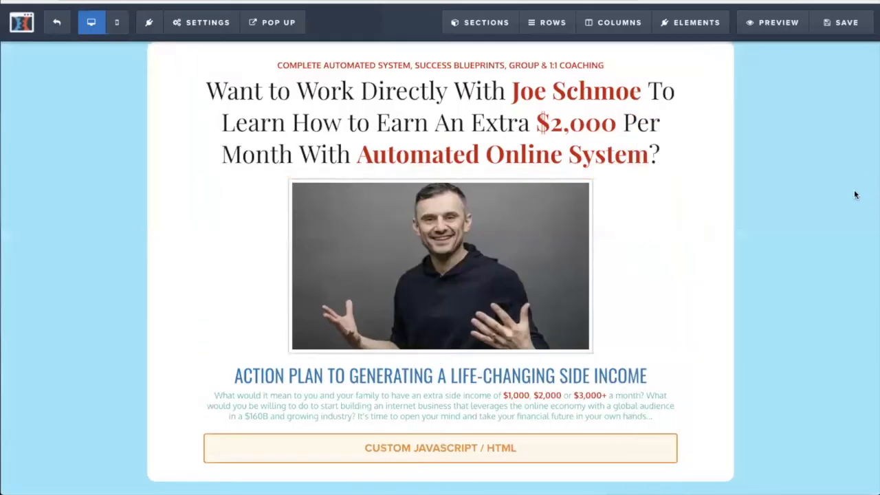
{"action": "scroll", "coordinate": [818, 127], "scroll_direction": "down", "scroll_amount": 3}
{"action": "scroll", "coordinate": [819, 128], "scroll_direction": "up", "scroll_amount": 3}
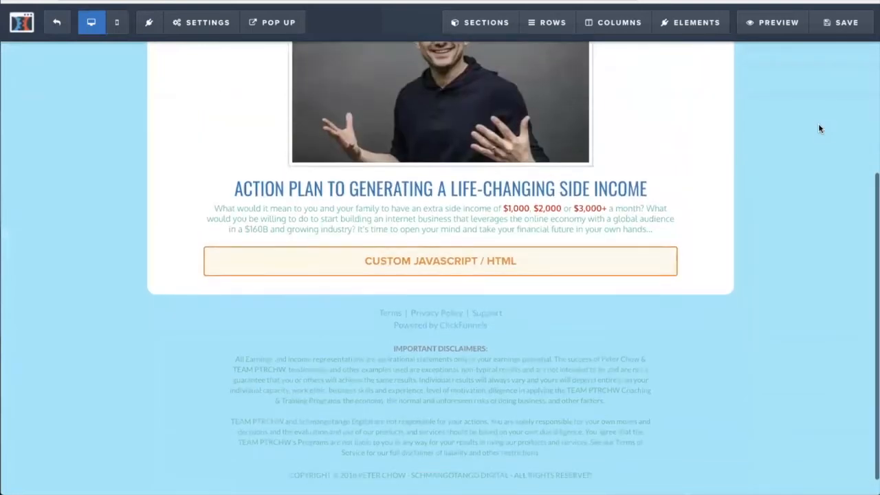
{"action": "scroll", "coordinate": [782, 115], "scroll_direction": "down", "scroll_amount": 3}
{"action": "scroll", "coordinate": [782, 116], "scroll_direction": "up", "scroll_amount": 3}
Step: Increase the bottom padding of the white section that holds the headline, photo and copy
{"action": "mouse_move", "coordinate": [692, 28]}
{"action": "left_click", "coordinate": [713, 54]}
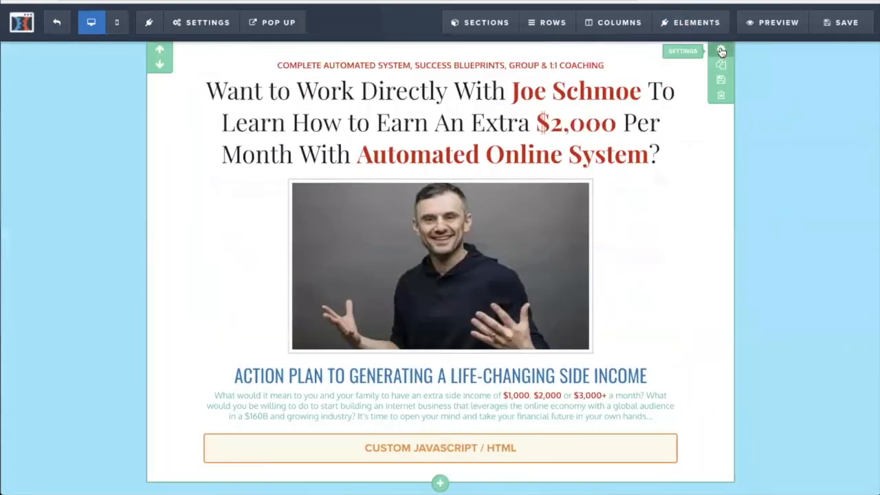
{"action": "left_click", "coordinate": [720, 52]}
{"action": "scroll", "coordinate": [741, 231], "scroll_direction": "down", "scroll_amount": 1}
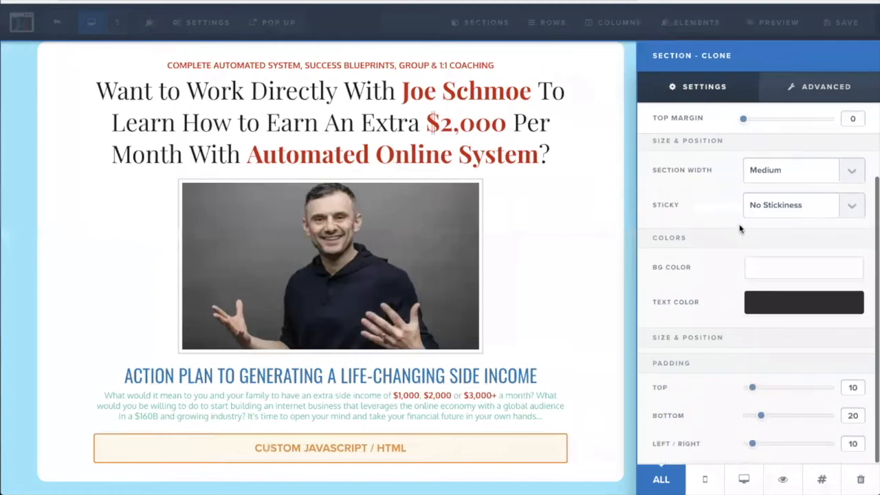
{"action": "left_click_drag", "start_coordinate": [759, 419], "coordinate": [780, 416]}
{"action": "left_click", "coordinate": [607, 369]}
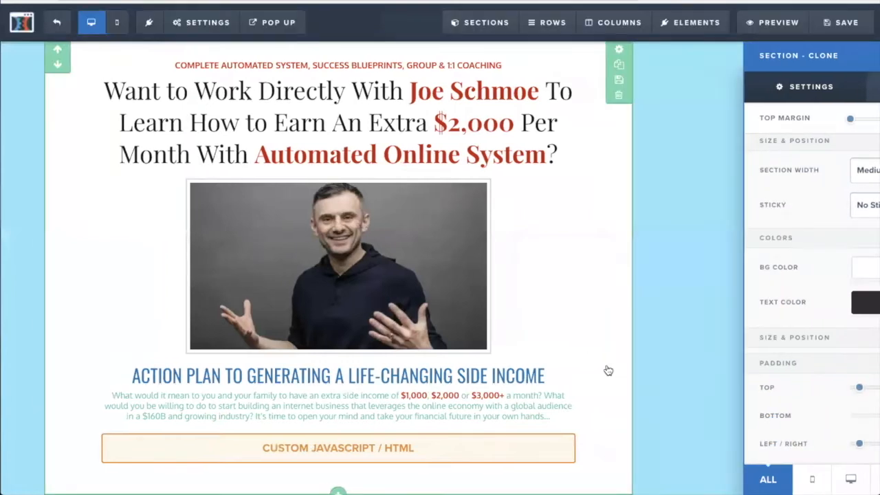
{"action": "scroll", "coordinate": [464, 297], "scroll_direction": "down", "scroll_amount": 3}
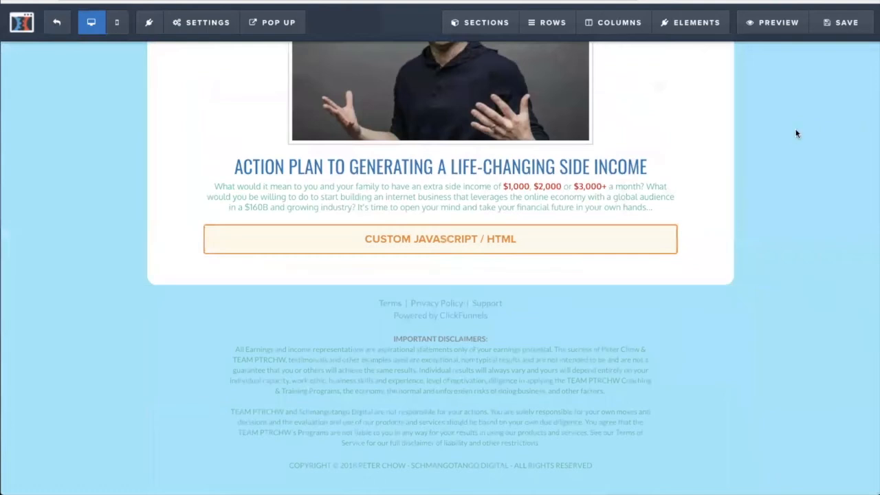
{"action": "scroll", "coordinate": [786, 139], "scroll_direction": "up", "scroll_amount": 1}
{"action": "scroll", "coordinate": [787, 139], "scroll_direction": "up", "scroll_amount": 2}
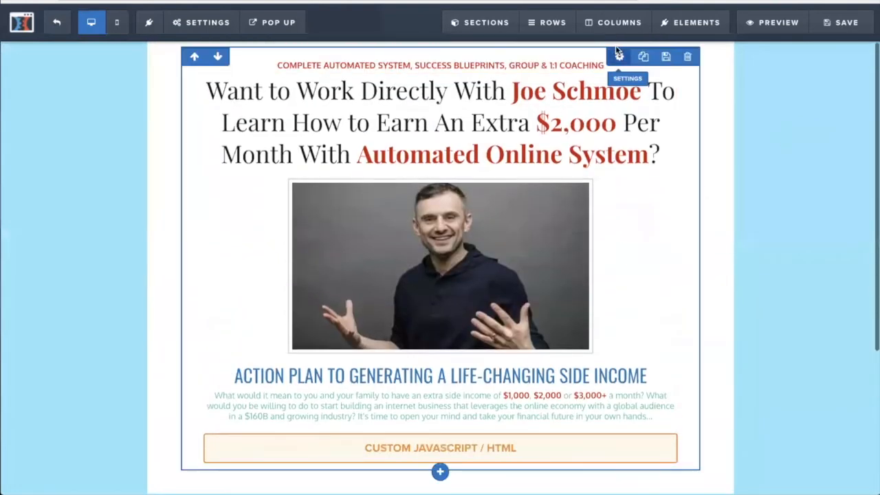
Step: Set the bottom padding of the one-column row inside the white section to 20
{"action": "left_click", "coordinate": [619, 57]}
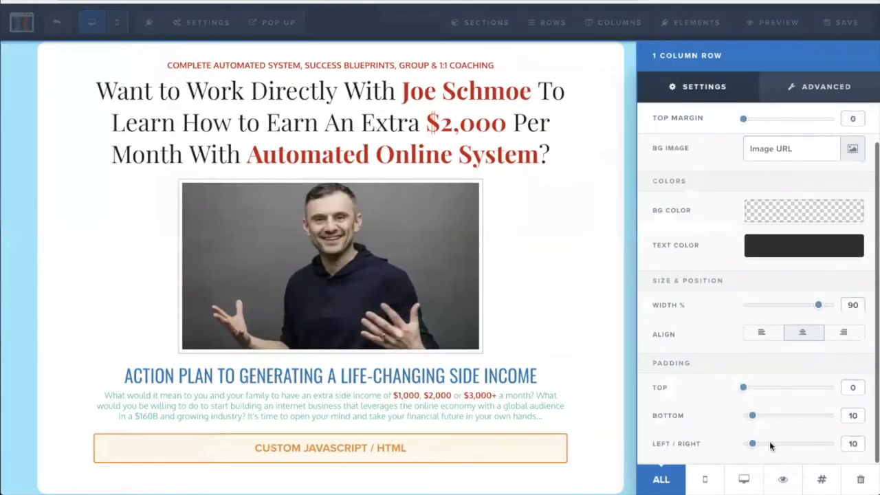
{"action": "left_click_drag", "start_coordinate": [754, 417], "coordinate": [761, 418]}
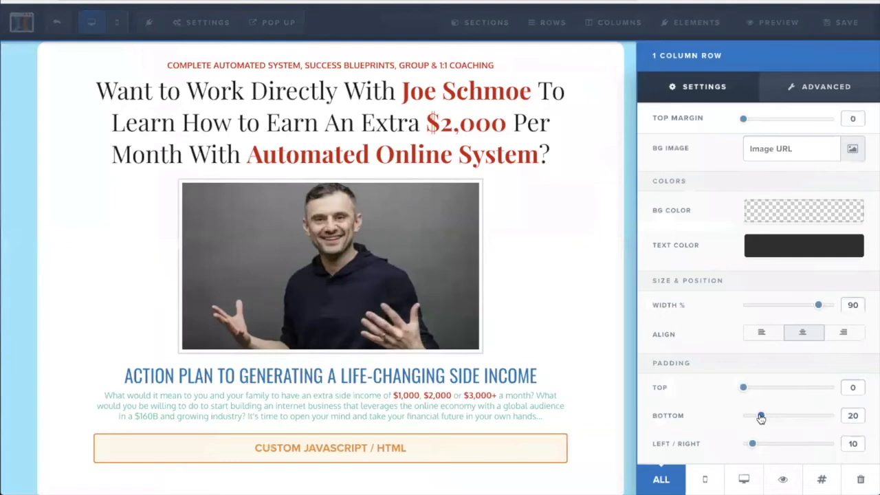
{"action": "left_click", "coordinate": [595, 321]}
{"action": "scroll", "coordinate": [681, 350], "scroll_direction": "down", "scroll_amount": 3}
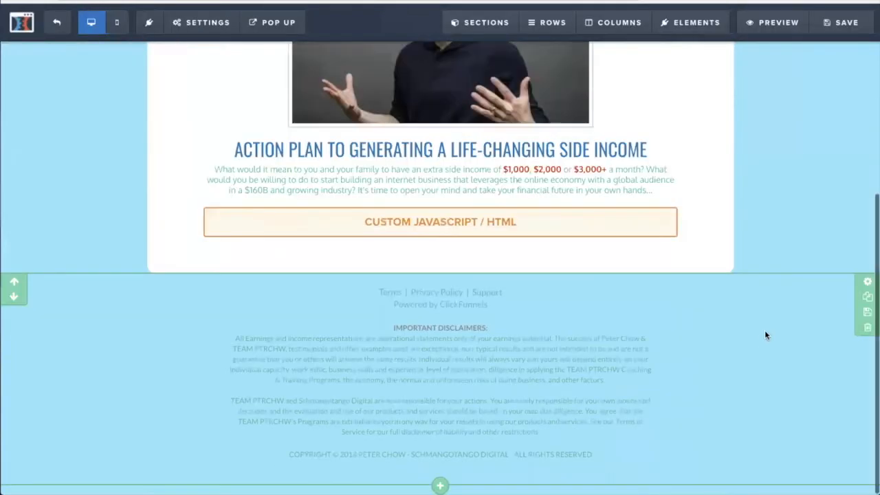
{"action": "scroll", "coordinate": [763, 340], "scroll_direction": "up", "scroll_amount": 3}
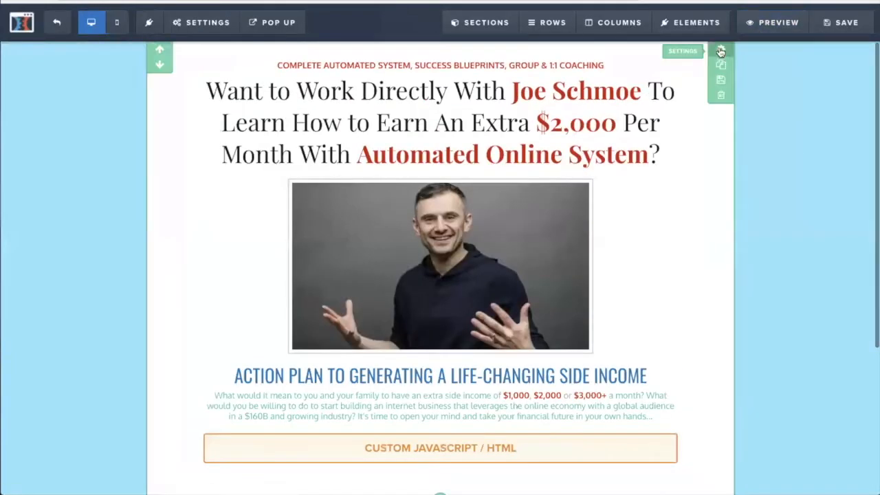
Step: Make the main section's white background semi-transparent, rgba(255, 255, 255, 0.75)
{"action": "left_click", "coordinate": [719, 55]}
{"action": "left_click", "coordinate": [777, 317]}
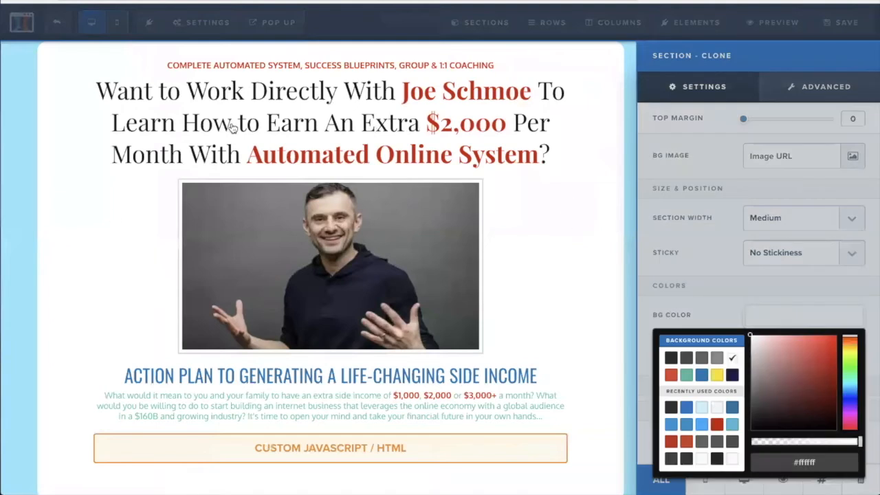
{"action": "left_click_drag", "start_coordinate": [857, 447], "coordinate": [831, 446]}
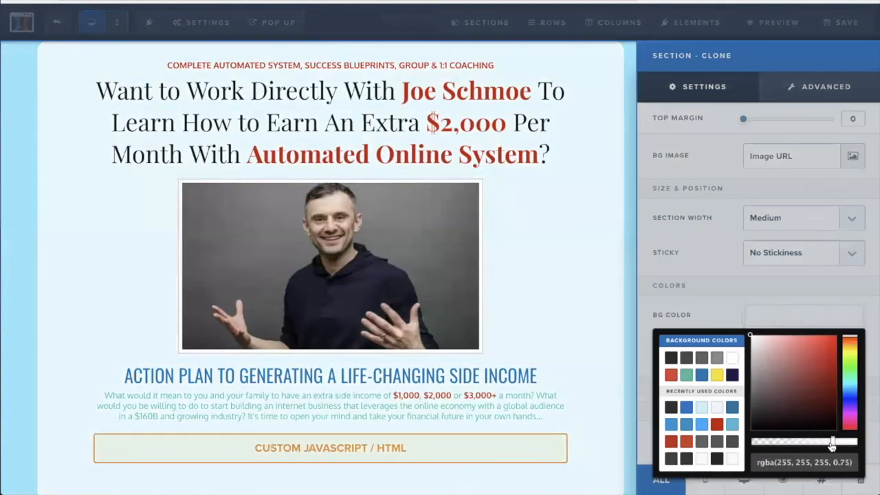
{"action": "left_click", "coordinate": [578, 297]}
{"action": "scroll", "coordinate": [824, 263], "scroll_direction": "down", "scroll_amount": 3}
{"action": "scroll", "coordinate": [824, 262], "scroll_direction": "up", "scroll_amount": 3}
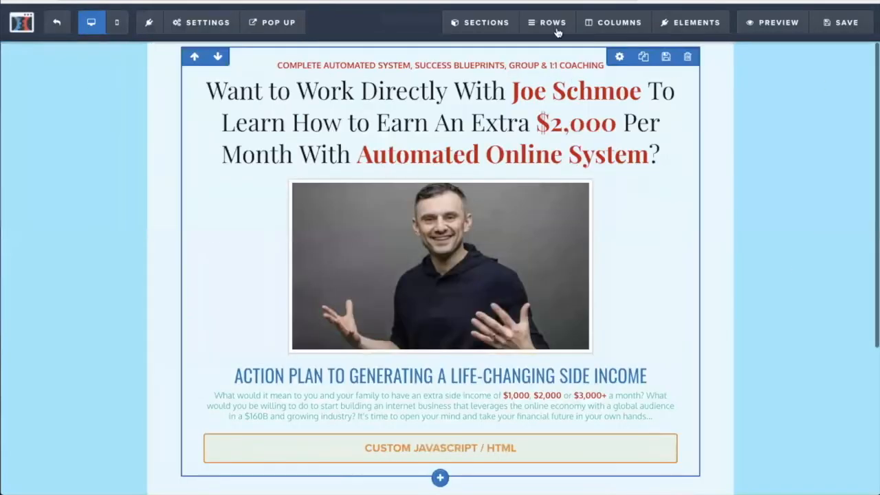
Step: Add the uploaded beach-bg image as the page's background image
{"action": "left_click", "coordinate": [202, 22]}
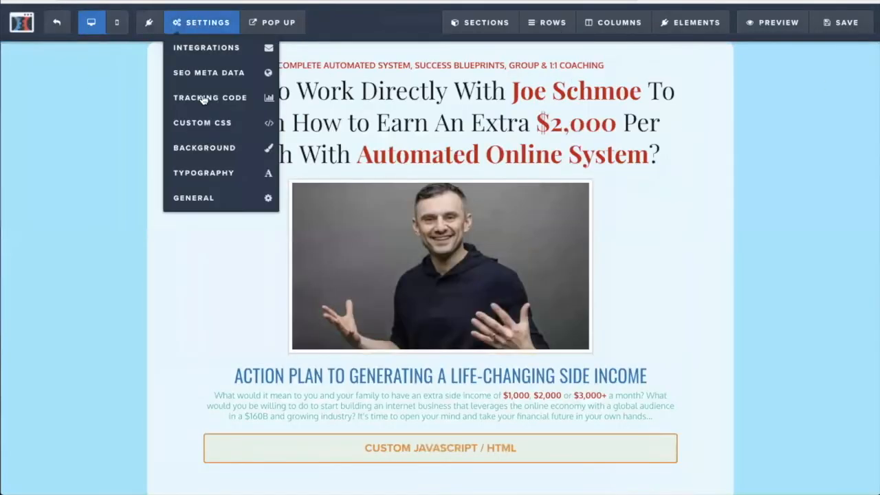
{"action": "left_click", "coordinate": [200, 148]}
{"action": "left_click", "coordinate": [851, 100]}
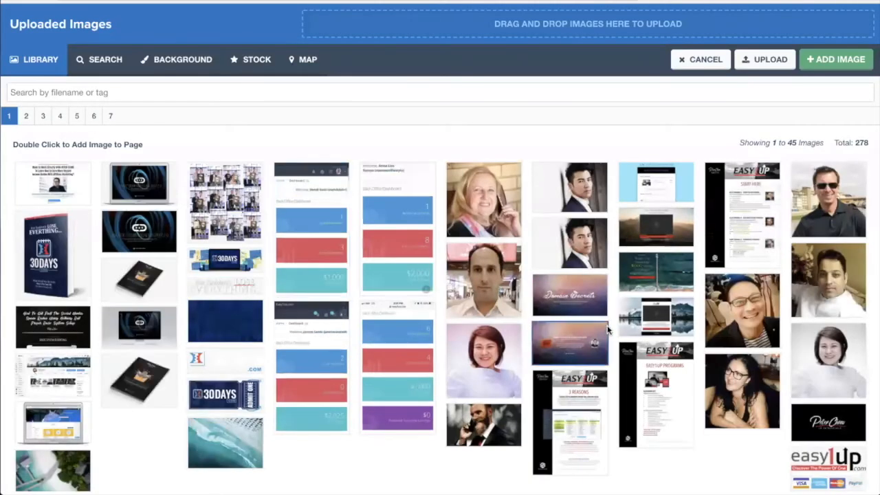
{"action": "scroll", "coordinate": [607, 333], "scroll_direction": "down", "scroll_amount": 1}
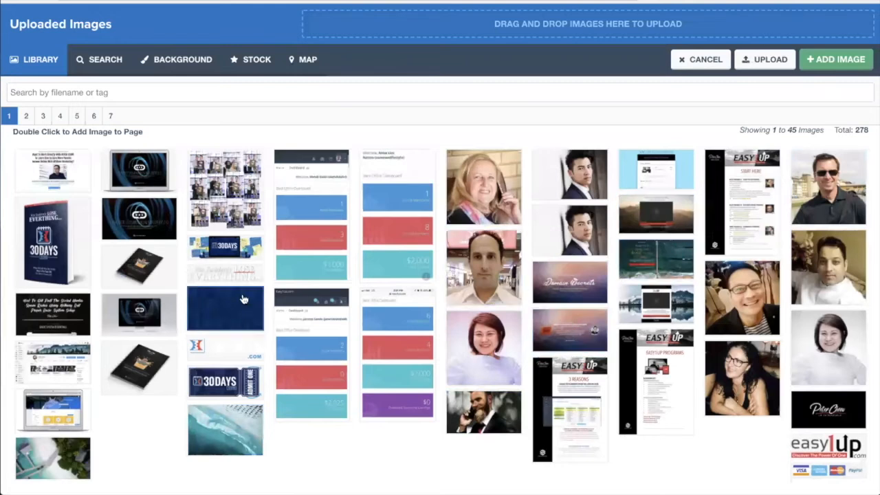
{"action": "left_click", "coordinate": [229, 426]}
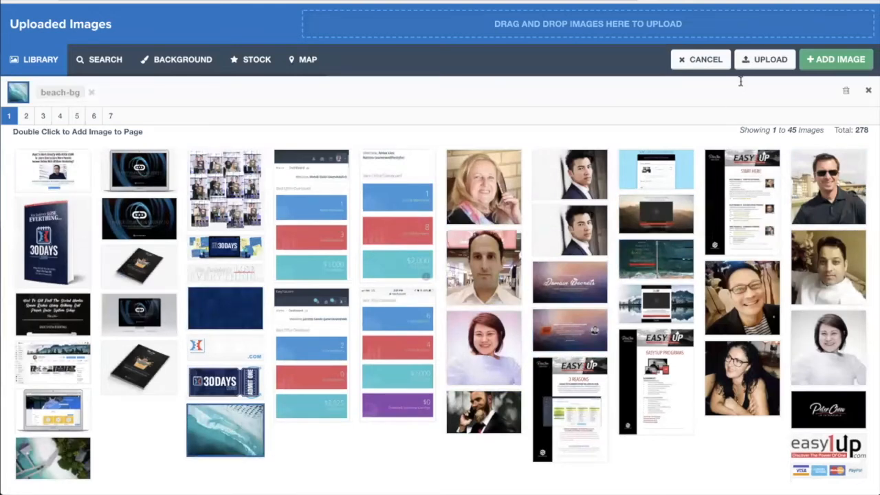
{"action": "left_click", "coordinate": [848, 55]}
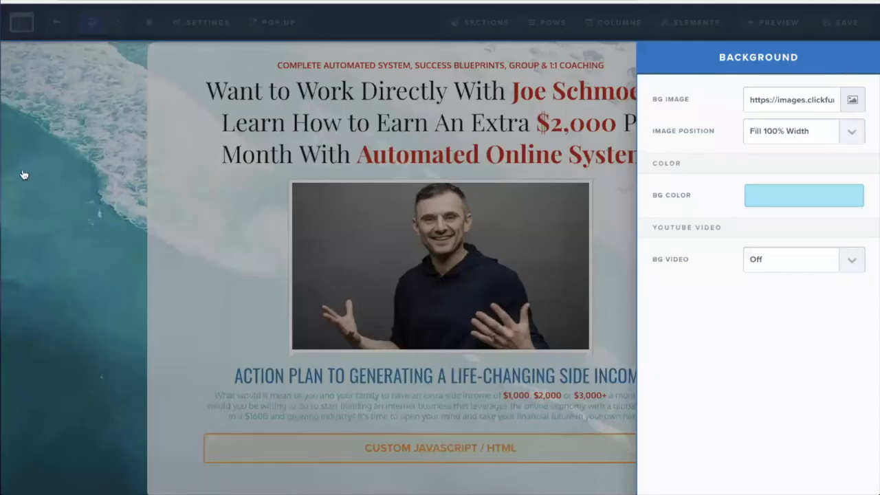
Step: Make the main section's white background more opaque, at rgba(255, 255, 255, 0.9)
{"action": "left_click", "coordinate": [98, 233]}
{"action": "scroll", "coordinate": [808, 402], "scroll_direction": "down", "scroll_amount": 3}
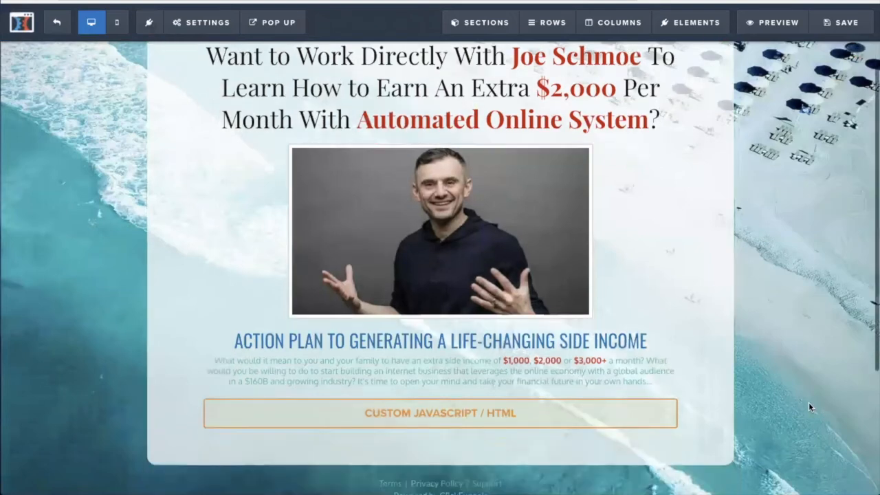
{"action": "scroll", "coordinate": [810, 402], "scroll_direction": "up", "scroll_amount": 3}
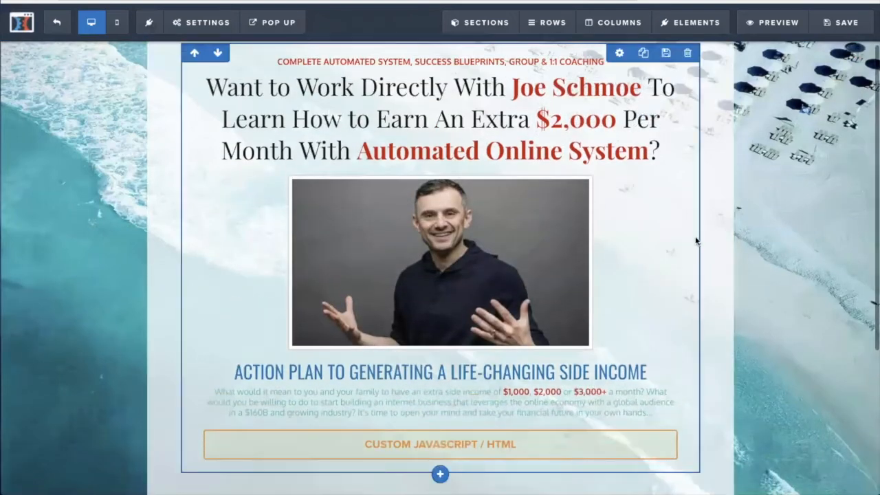
{"action": "scroll", "coordinate": [698, 243], "scroll_direction": "up", "scroll_amount": 1}
{"action": "left_click", "coordinate": [722, 52]}
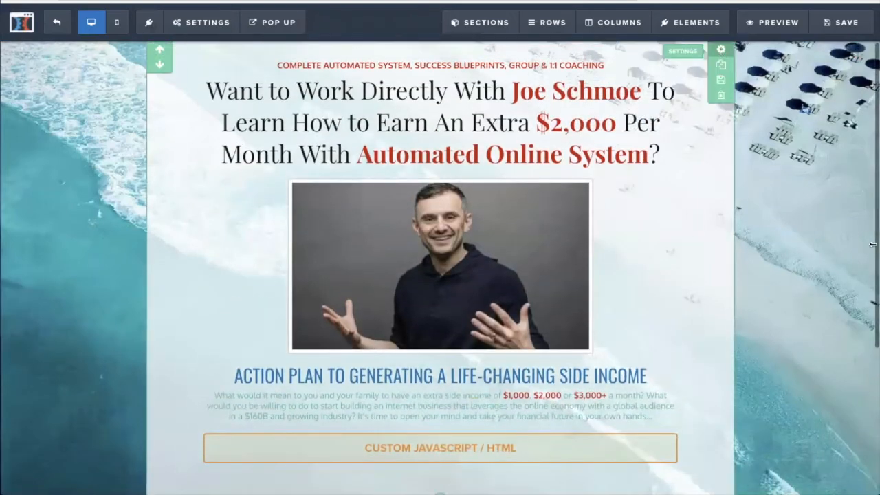
{"action": "left_click", "coordinate": [805, 317]}
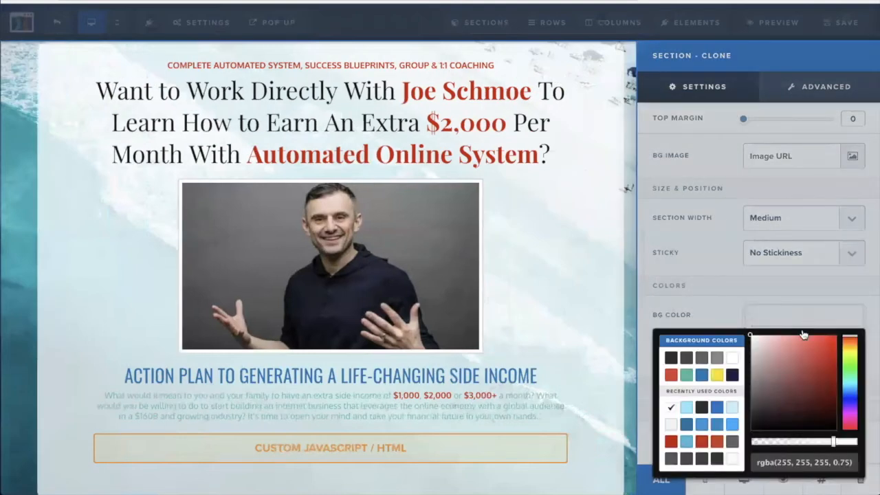
{"action": "left_click_drag", "start_coordinate": [833, 445], "coordinate": [846, 444]}
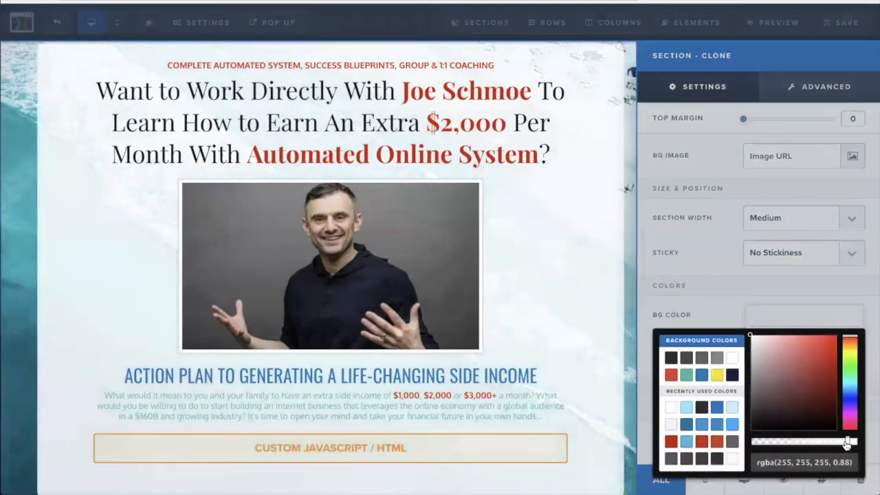
{"action": "left_click_drag", "start_coordinate": [847, 444], "coordinate": [849, 444]}
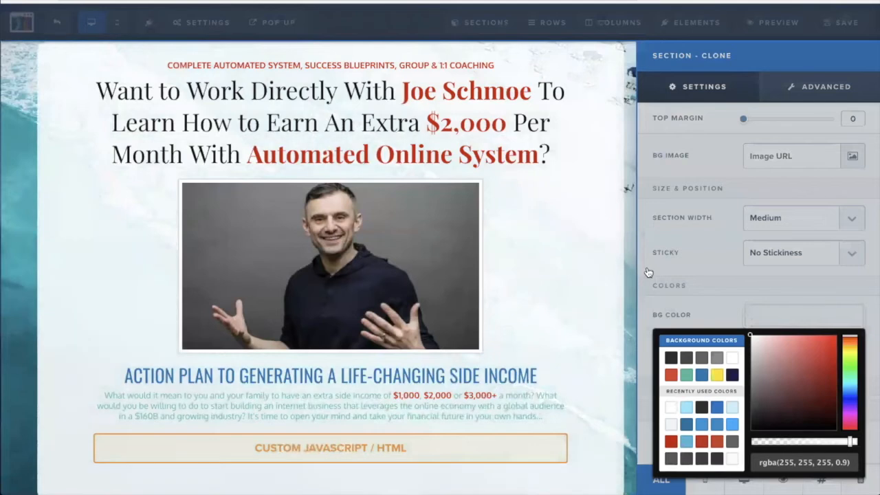
Step: Add a full border around the main section in its advanced style options
{"action": "left_click", "coordinate": [817, 90]}
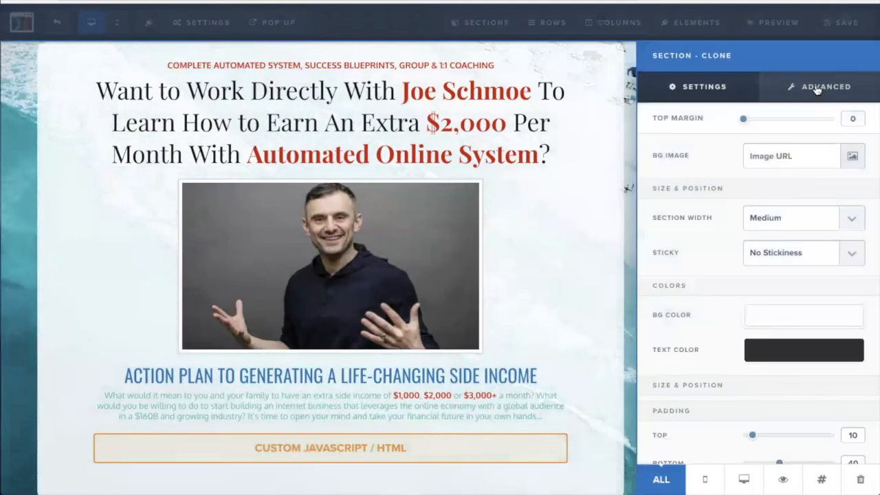
{"action": "left_click", "coordinate": [816, 90]}
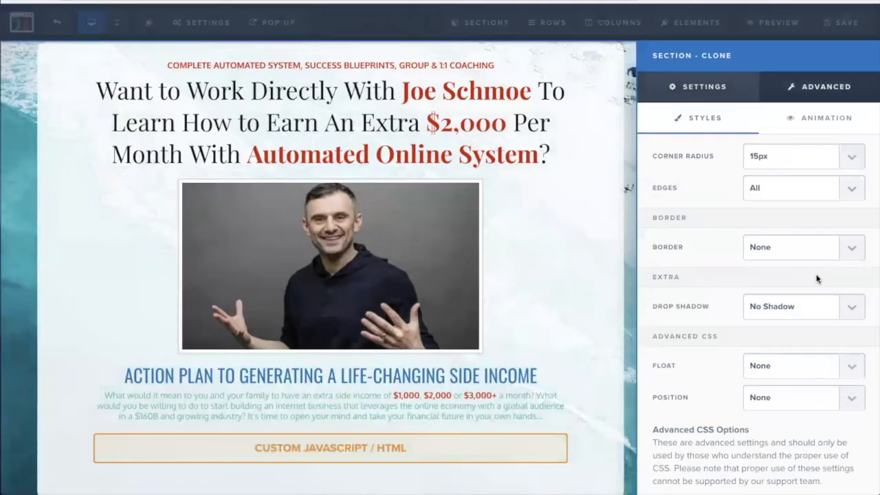
{"action": "left_click", "coordinate": [848, 247]}
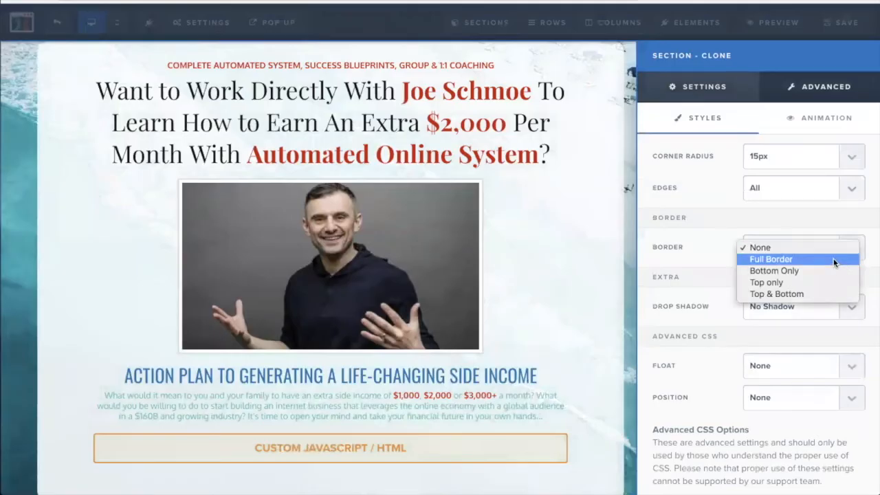
{"action": "left_click", "coordinate": [833, 259]}
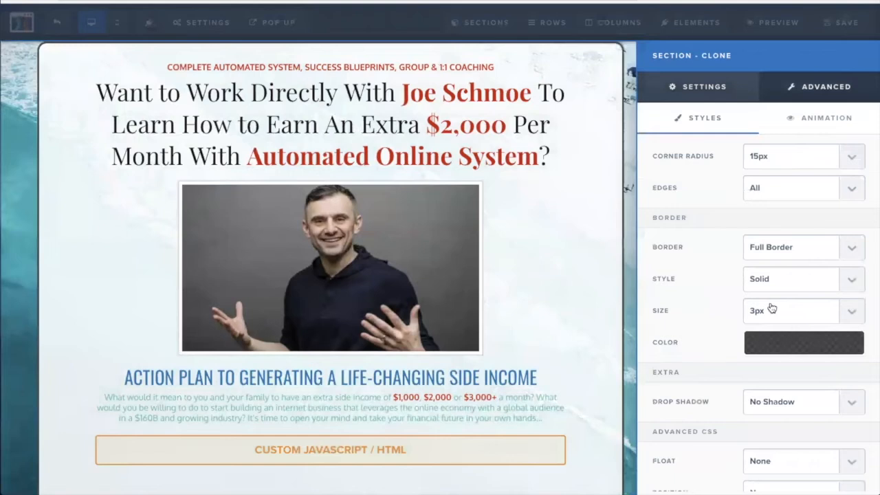
Step: Set the main section's border color to semi-transparent light blue, rgba(142, 230, 255, 0.5)
{"action": "left_click", "coordinate": [807, 343]}
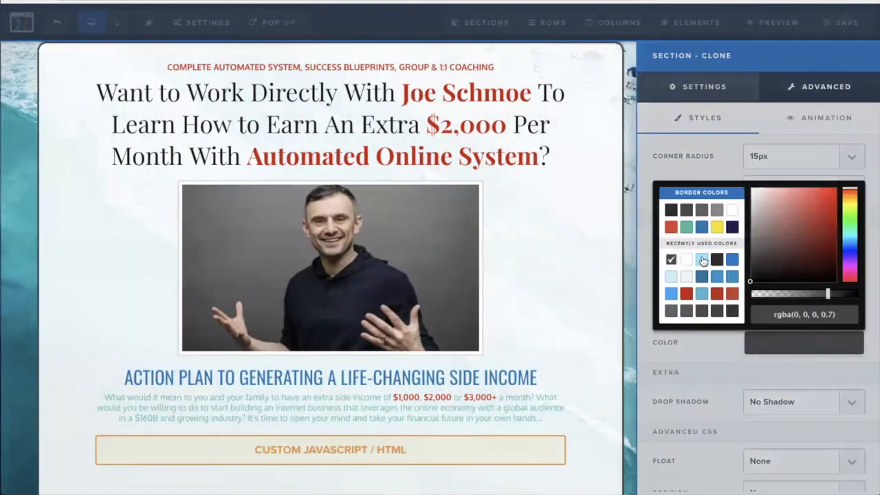
{"action": "left_click", "coordinate": [702, 260]}
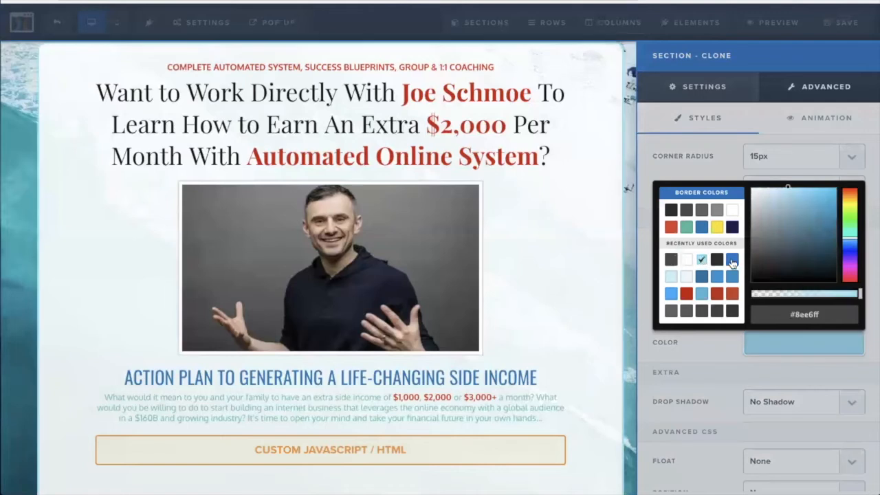
{"action": "left_click", "coordinate": [731, 261]}
{"action": "left_click", "coordinate": [701, 260]}
{"action": "left_click_drag", "start_coordinate": [860, 294], "coordinate": [779, 297]}
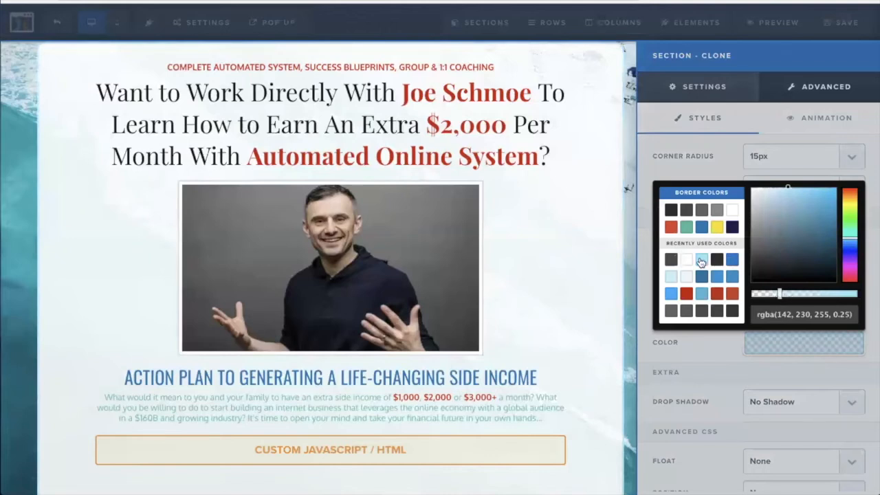
{"action": "left_click", "coordinate": [701, 260]}
{"action": "left_click_drag", "start_coordinate": [860, 295], "coordinate": [805, 294]}
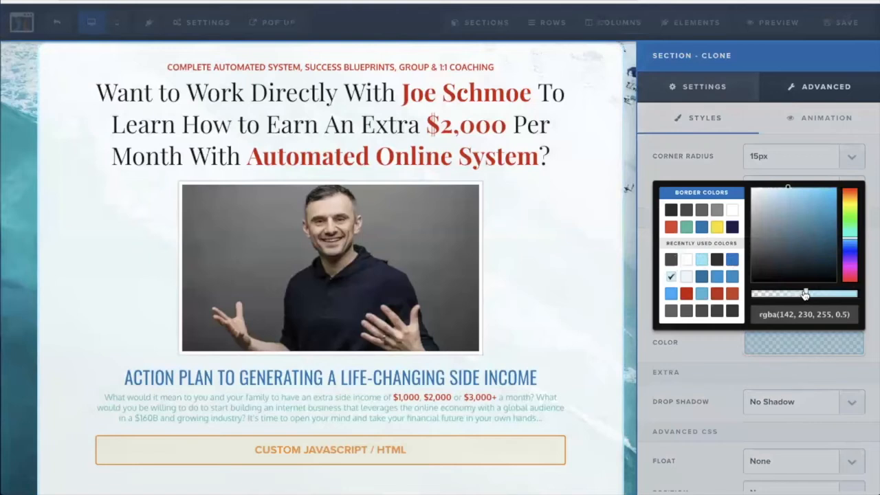
{"action": "left_click", "coordinate": [632, 284]}
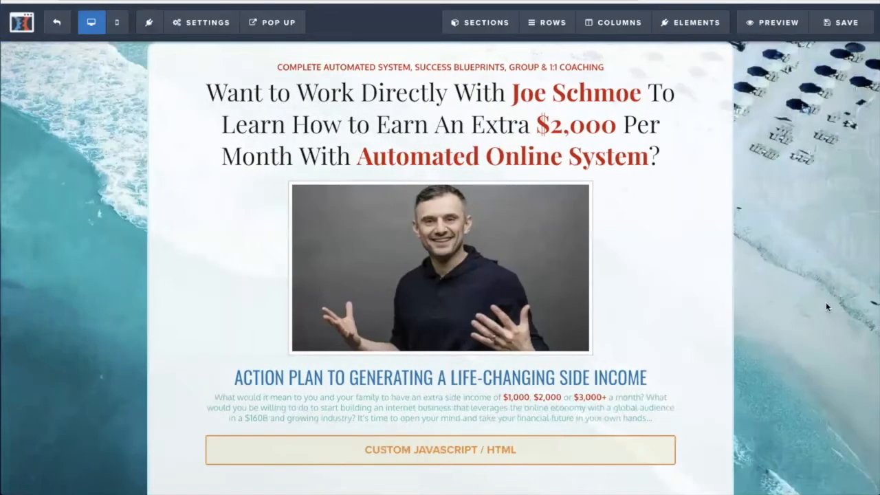
Step: Set the text color of the footer links paragraph below the main section to white, #ffffff
{"action": "scroll", "coordinate": [831, 292], "scroll_direction": "down", "scroll_amount": 4}
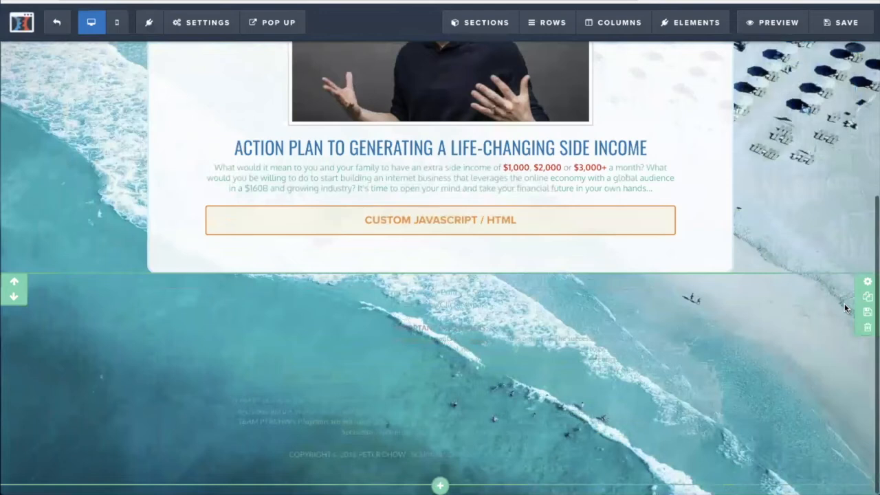
{"action": "scroll", "coordinate": [812, 157], "scroll_direction": "up", "scroll_amount": 4}
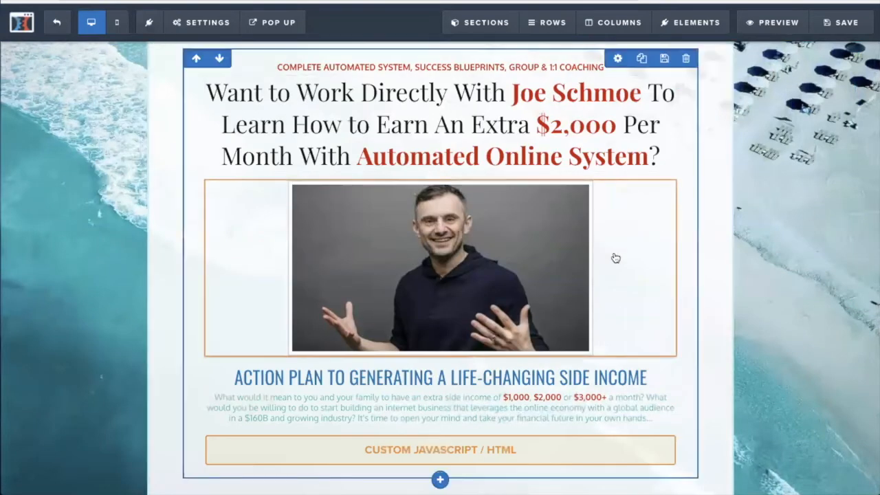
{"action": "scroll", "coordinate": [202, 247], "scroll_direction": "down", "scroll_amount": 4}
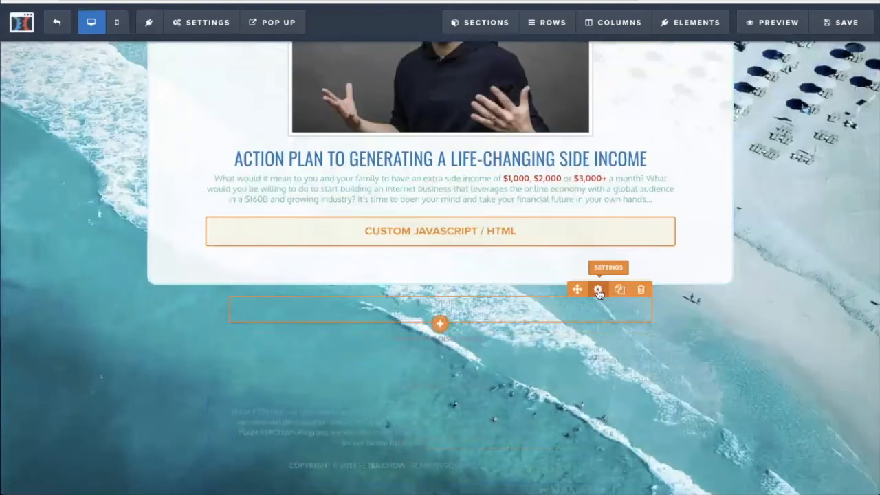
{"action": "left_click", "coordinate": [598, 290]}
{"action": "left_click", "coordinate": [819, 248]}
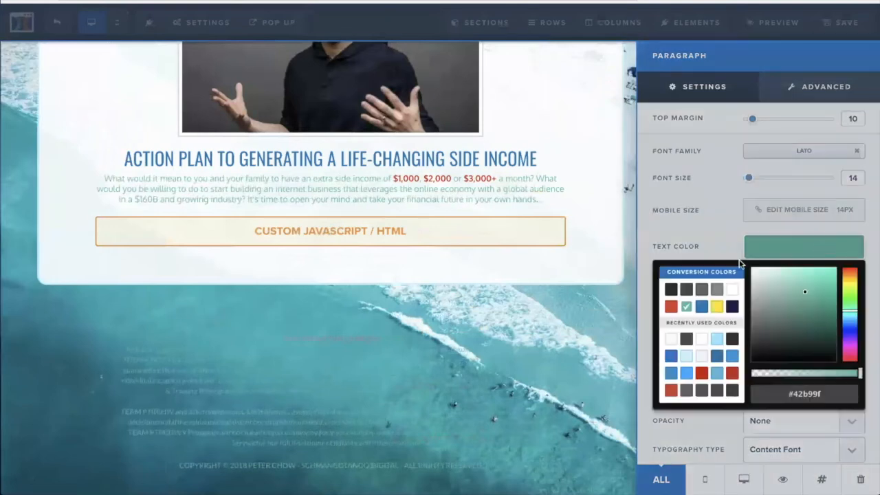
{"action": "left_click", "coordinate": [734, 290]}
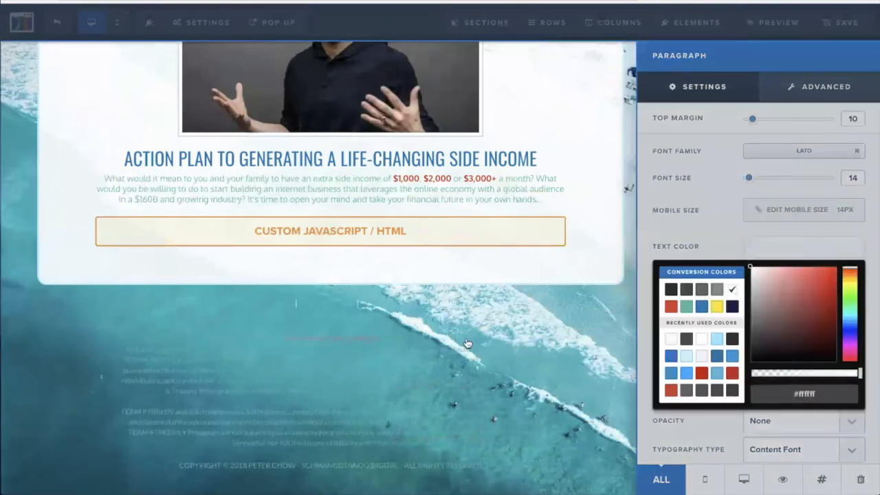
{"action": "left_click", "coordinate": [522, 349]}
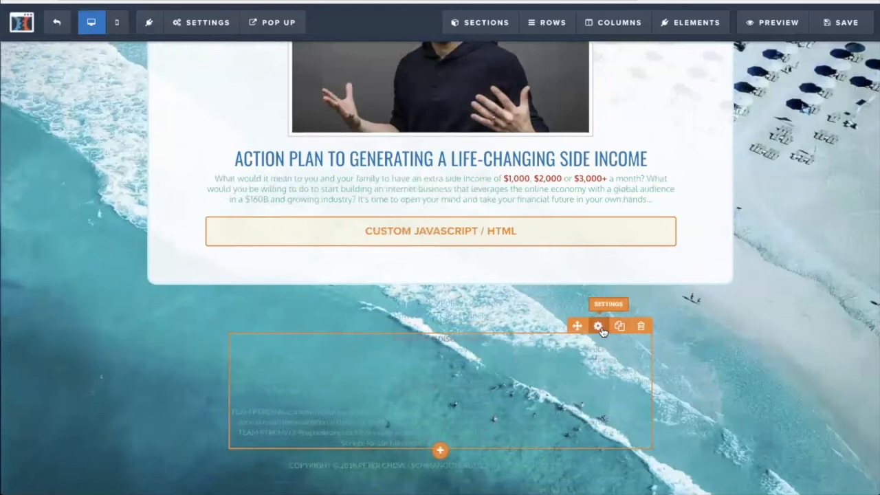
Step: Set both the text color and the bold color of the Important Disclaimers paragraph to white
{"action": "left_click", "coordinate": [599, 327]}
{"action": "left_click", "coordinate": [815, 247]}
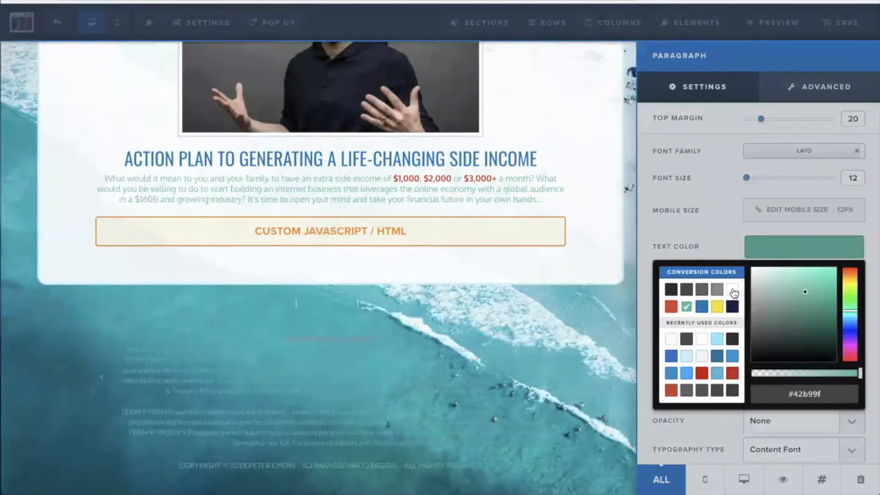
{"action": "left_click", "coordinate": [731, 290]}
{"action": "left_click", "coordinate": [821, 281]}
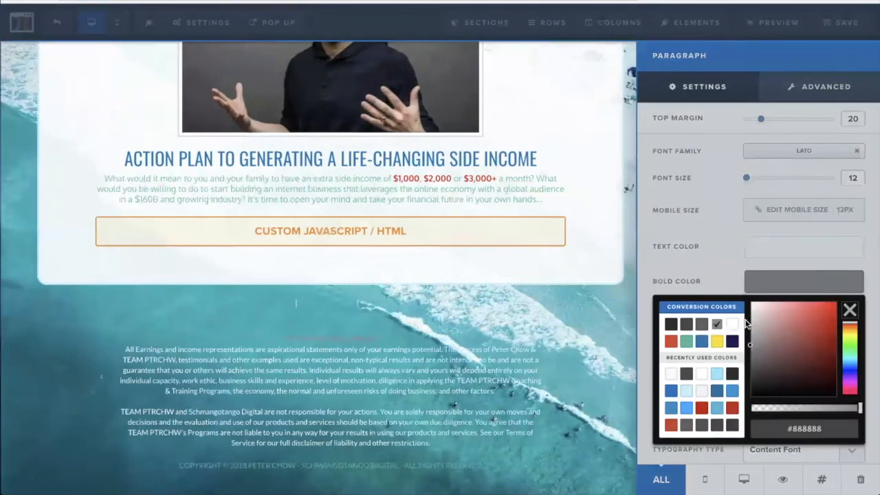
{"action": "left_click", "coordinate": [734, 327]}
{"action": "left_click", "coordinate": [681, 413]}
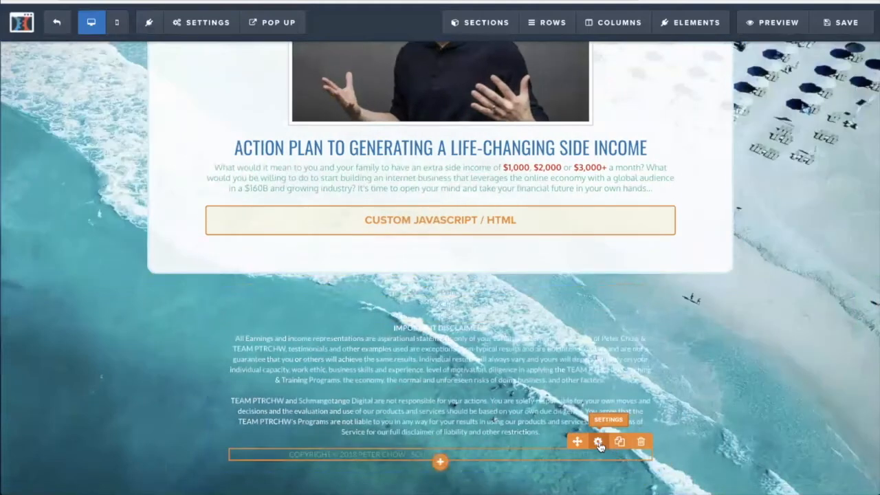
Step: Set the text color of the copyright line beneath the disclaimers to white
{"action": "left_click", "coordinate": [601, 445]}
{"action": "left_click", "coordinate": [824, 248]}
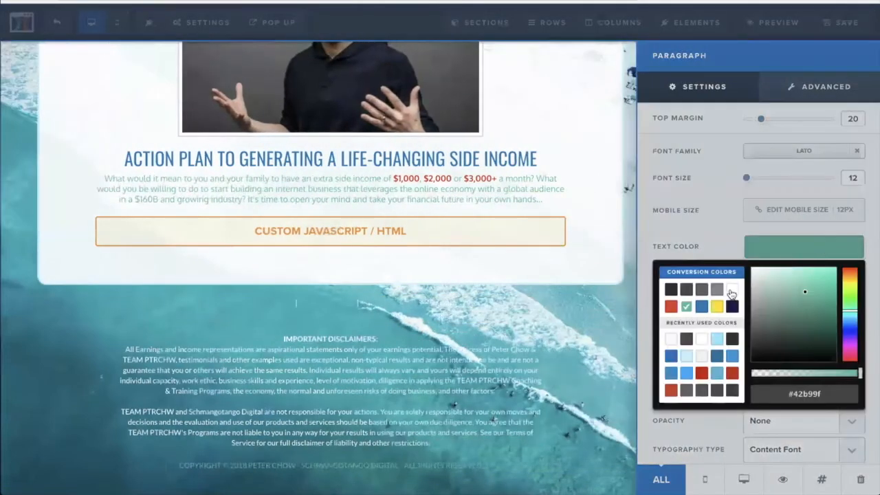
{"action": "left_click", "coordinate": [730, 294]}
{"action": "left_click", "coordinate": [699, 354]}
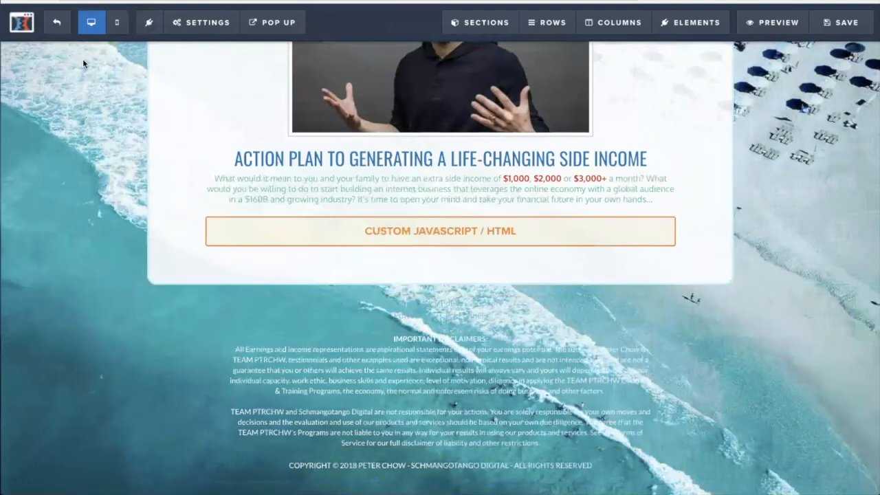
Step: Change the page-wide link color in the typography settings to a blue from the preset link colors
{"action": "left_click", "coordinate": [219, 24]}
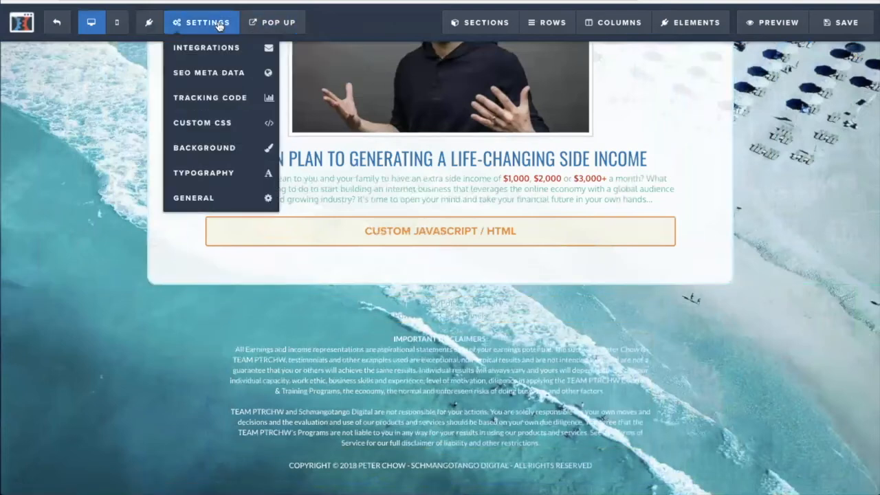
{"action": "left_click", "coordinate": [187, 184]}
{"action": "left_click", "coordinate": [800, 270]}
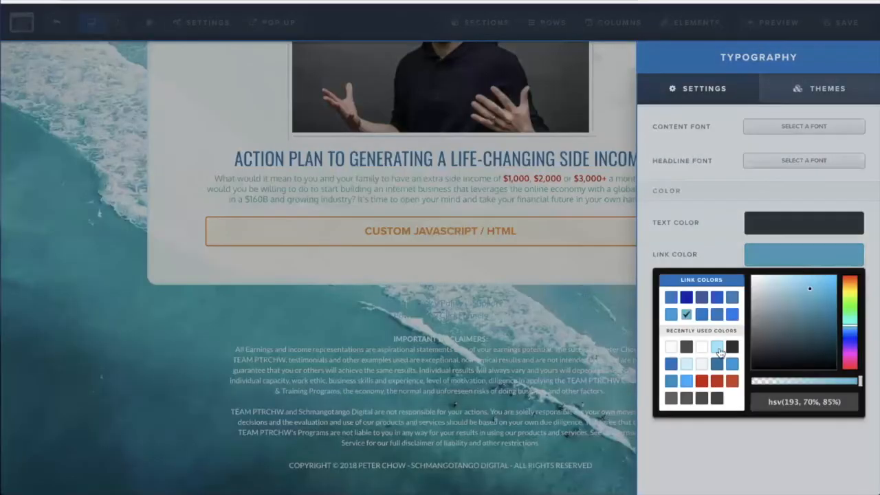
{"action": "left_click", "coordinate": [670, 347]}
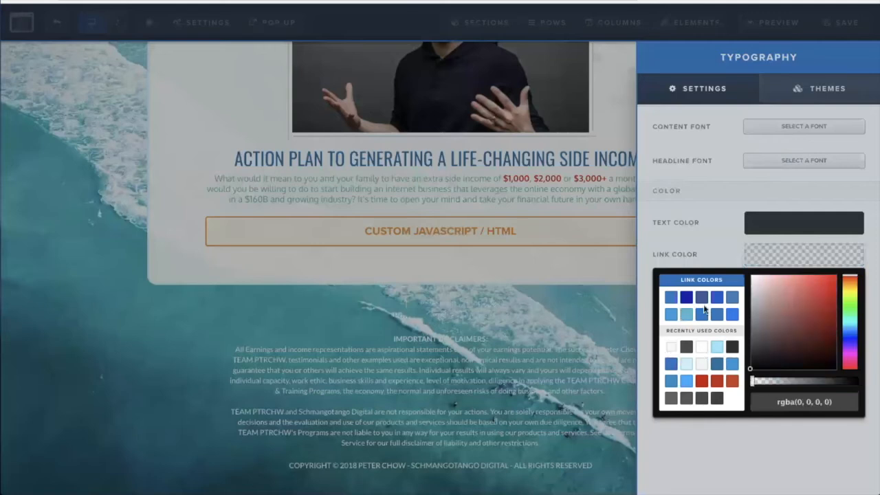
{"action": "left_click", "coordinate": [671, 315]}
{"action": "left_click", "coordinate": [615, 330]}
Step: Look over the restyled page, checking the footer links and disclaimers against the beach background and the main section
{"action": "scroll", "coordinate": [636, 375], "scroll_direction": "down", "scroll_amount": 1}
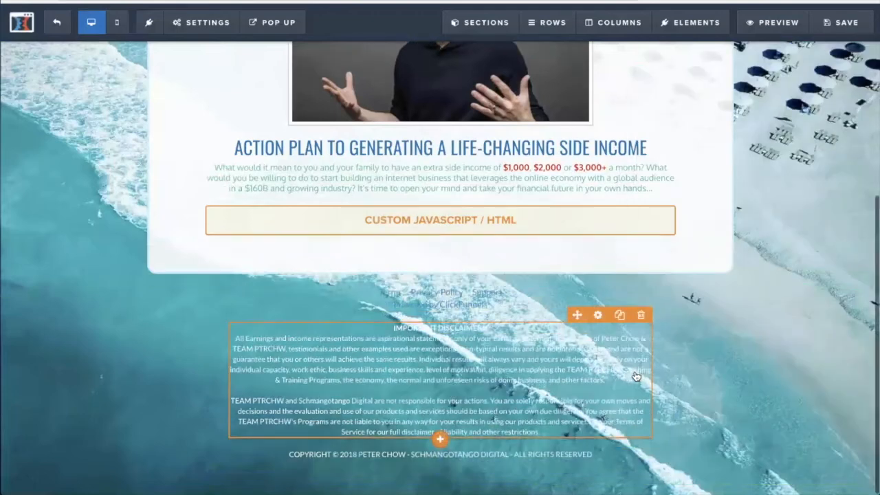
{"action": "scroll", "coordinate": [635, 373], "scroll_direction": "up", "scroll_amount": 1}
{"action": "scroll", "coordinate": [634, 370], "scroll_direction": "up", "scroll_amount": 1}
{"action": "scroll", "coordinate": [618, 375], "scroll_direction": "down", "scroll_amount": 1}
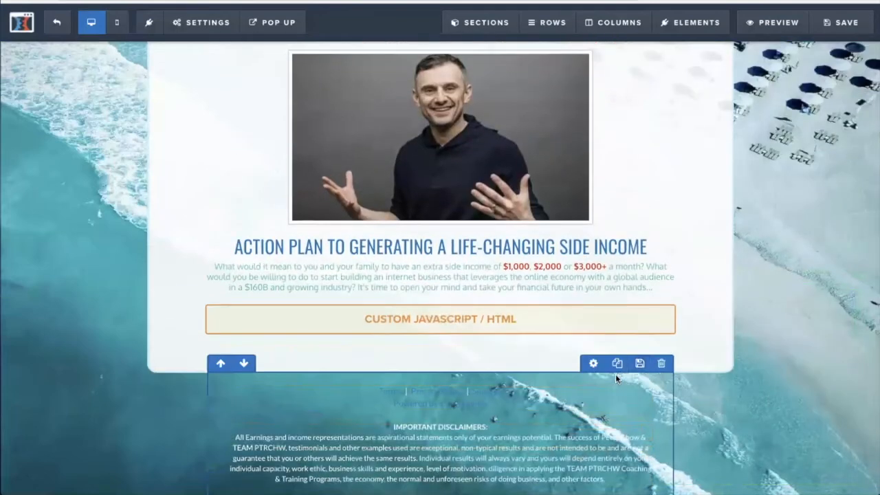
{"action": "scroll", "coordinate": [615, 375], "scroll_direction": "down", "scroll_amount": 1}
{"action": "scroll", "coordinate": [615, 374], "scroll_direction": "down", "scroll_amount": 1}
{"action": "scroll", "coordinate": [615, 374], "scroll_direction": "up", "scroll_amount": 4}
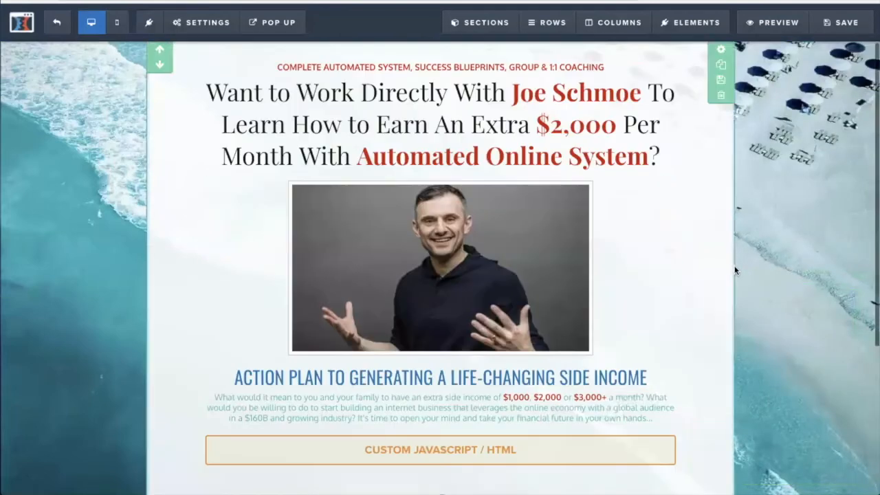
Step: Save the landing page and look over its layout from the headline down to the footer disclaimers
{"action": "left_click", "coordinate": [846, 23]}
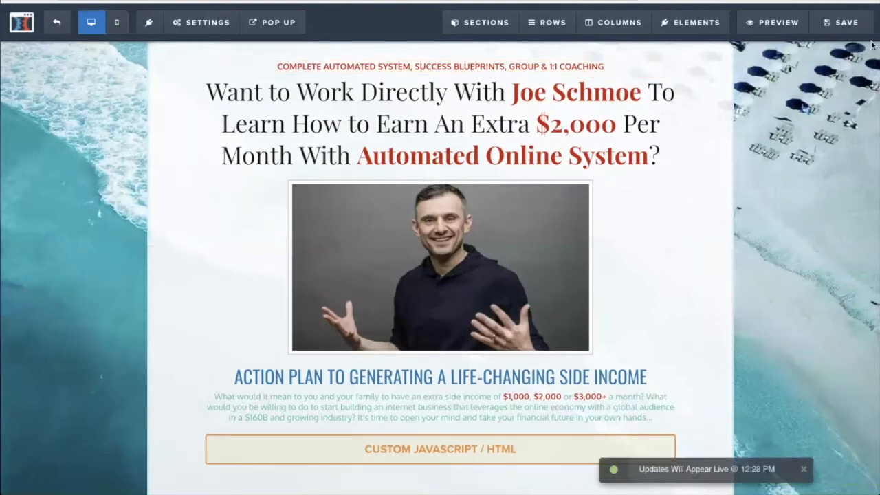
{"action": "scroll", "coordinate": [393, 201], "scroll_direction": "down", "scroll_amount": 3}
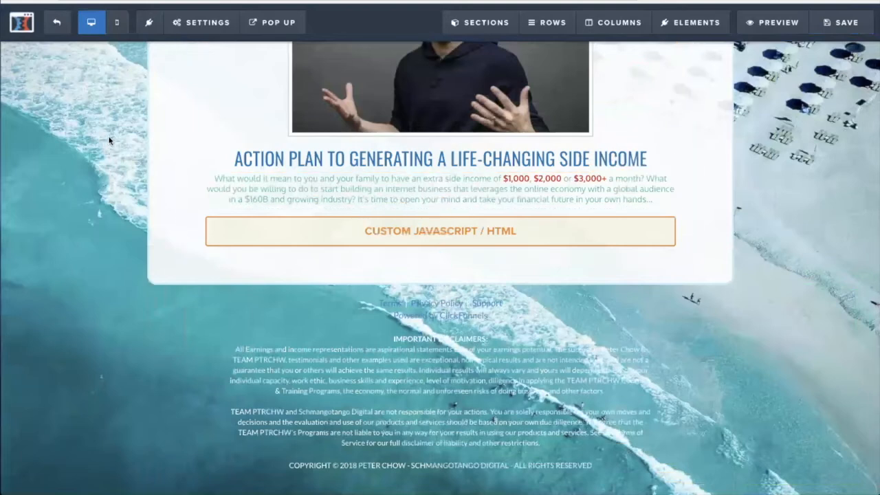
{"action": "scroll", "coordinate": [108, 136], "scroll_direction": "up", "scroll_amount": 3}
{"action": "left_click", "coordinate": [57, 22]}
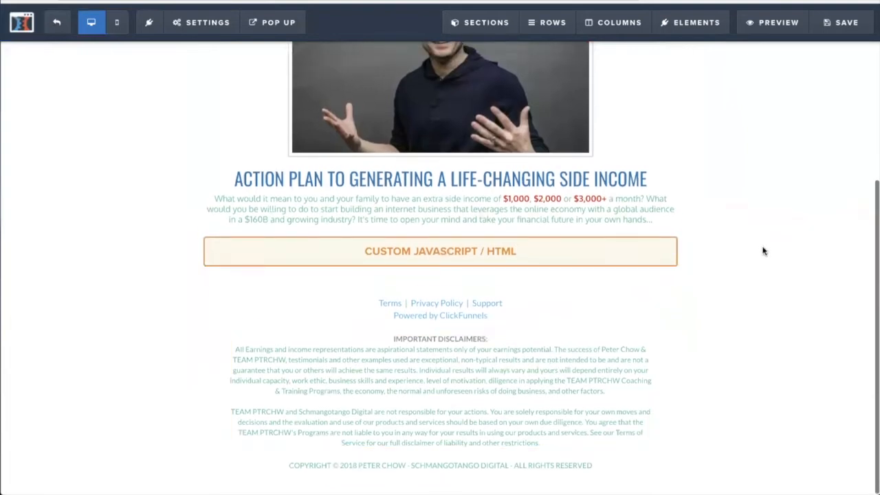
{"action": "scroll", "coordinate": [759, 251], "scroll_direction": "up", "scroll_amount": 3}
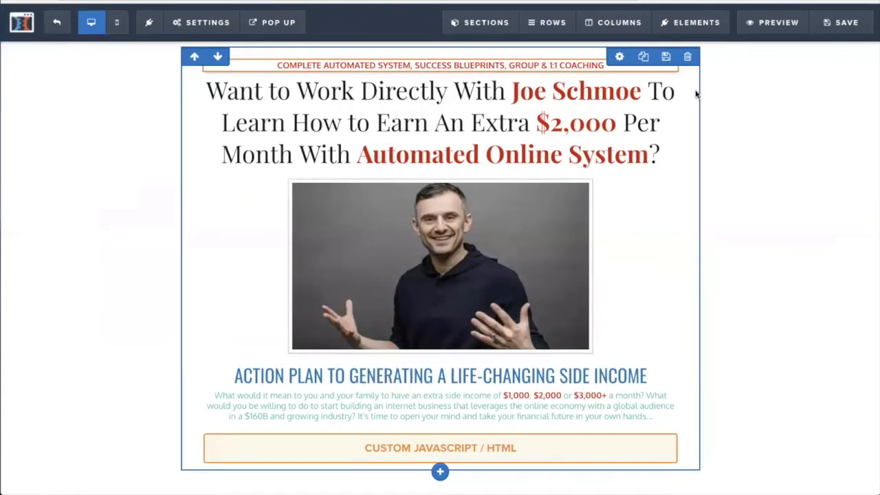
Step: Inspect the mailto address behind the footer's Support link, leaving it as it is
{"action": "scroll", "coordinate": [754, 161], "scroll_direction": "down", "scroll_amount": 5}
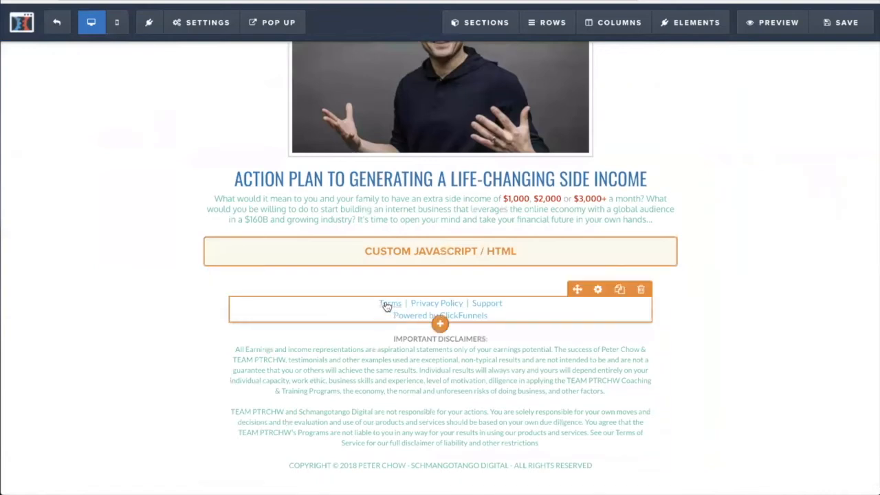
{"action": "left_click", "coordinate": [492, 307]}
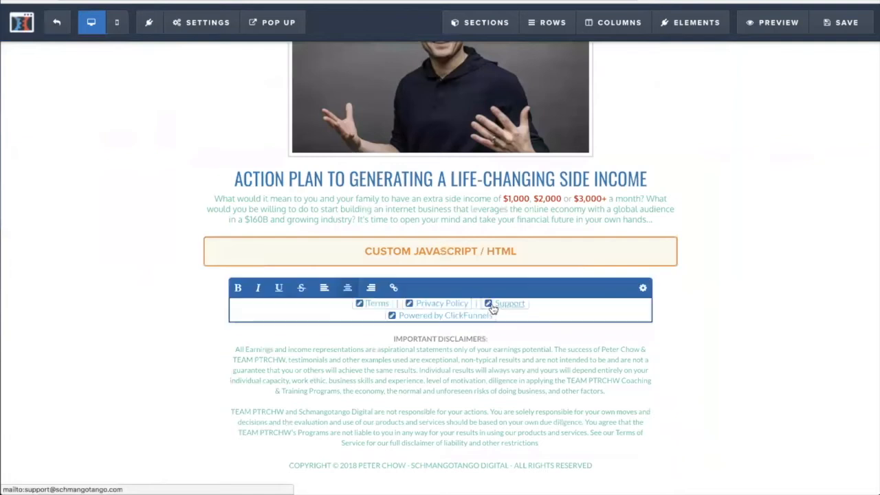
{"action": "left_click", "coordinate": [487, 305]}
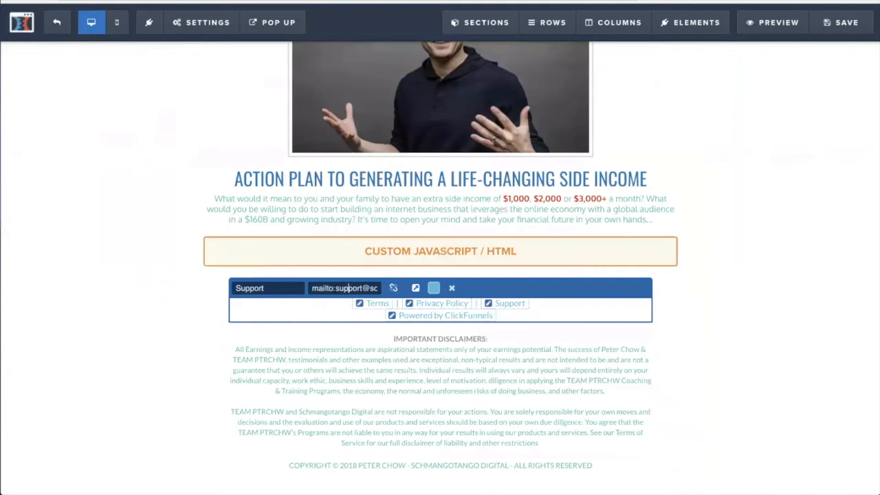
{"action": "left_click_drag", "start_coordinate": [350, 288], "coordinate": [388, 290]}
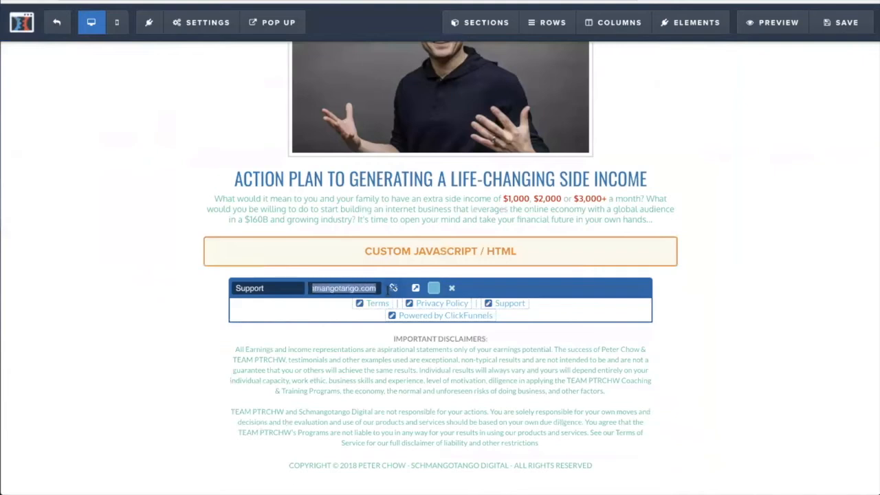
{"action": "left_click", "coordinate": [782, 278]}
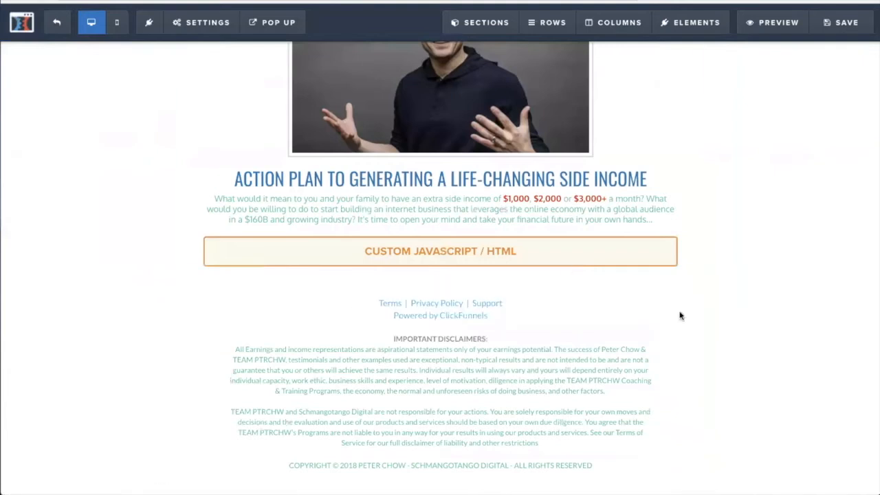
Step: Inspect the full URL behind the footer's "Powered by ClickFunnels" link, leaving it as it is
{"action": "left_click", "coordinate": [467, 323]}
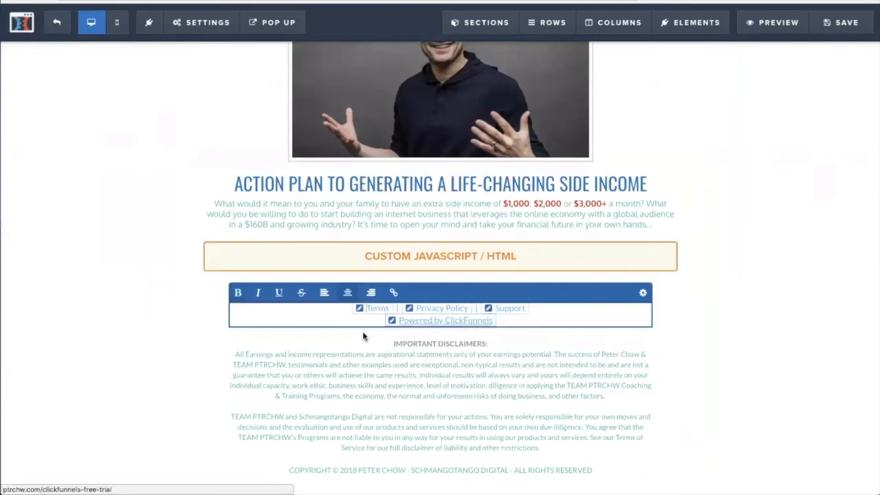
{"action": "left_click", "coordinate": [412, 321]}
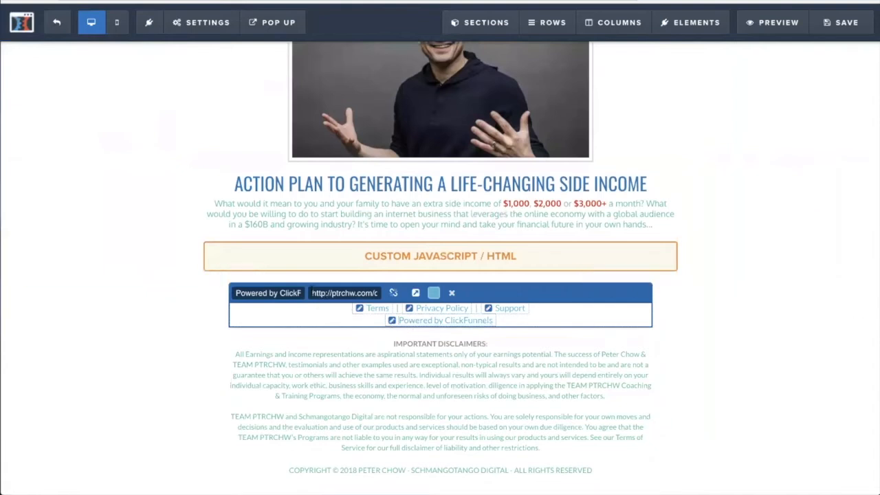
{"action": "key", "text": "ctrl+a"}
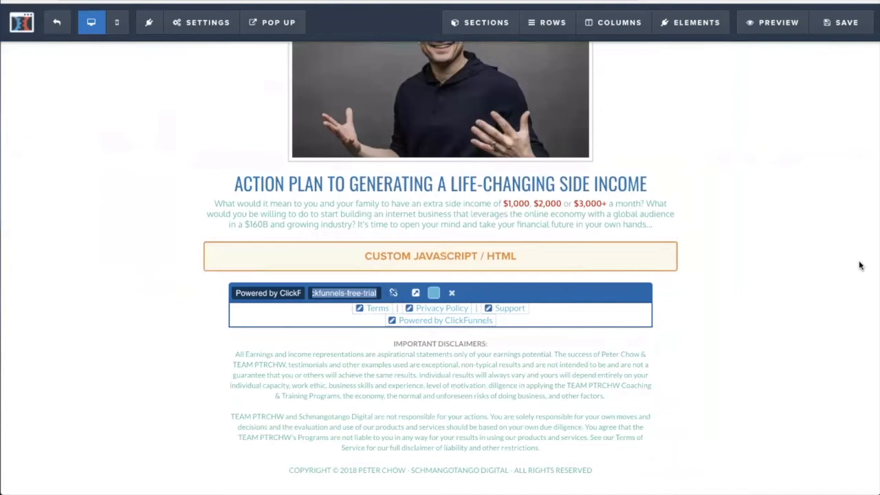
{"action": "left_click", "coordinate": [734, 247]}
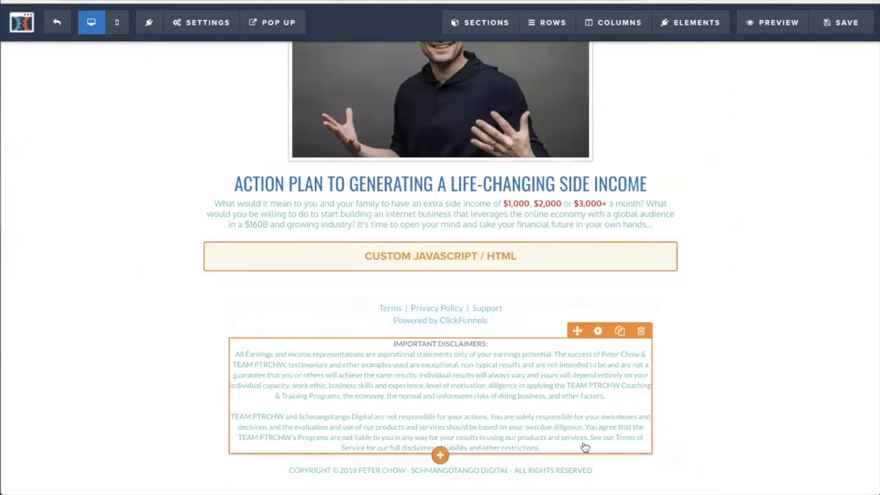
Step: Examine the team name in the footer disclaimer and the owner and company names in the copyright line
{"action": "double_click", "coordinate": [369, 374]}
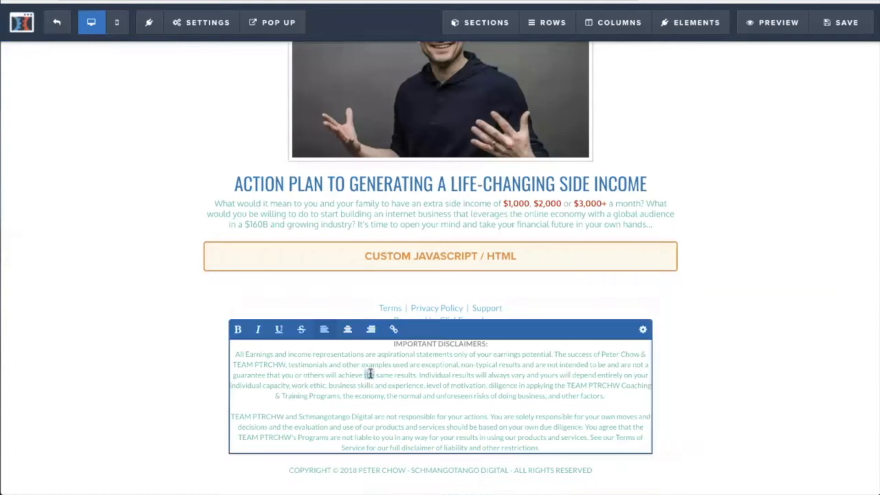
{"action": "left_click_drag", "start_coordinate": [286, 365], "coordinate": [230, 365]}
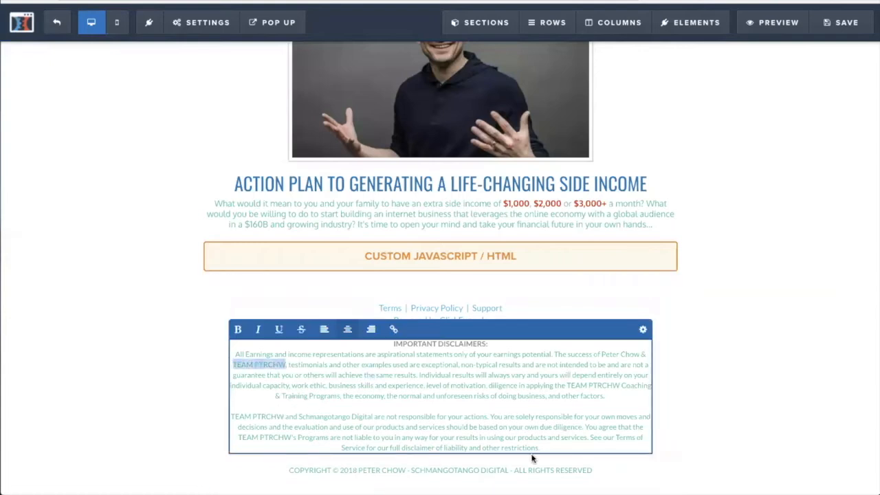
{"action": "left_click", "coordinate": [447, 468]}
{"action": "left_click_drag", "start_coordinate": [512, 470], "coordinate": [295, 470]}
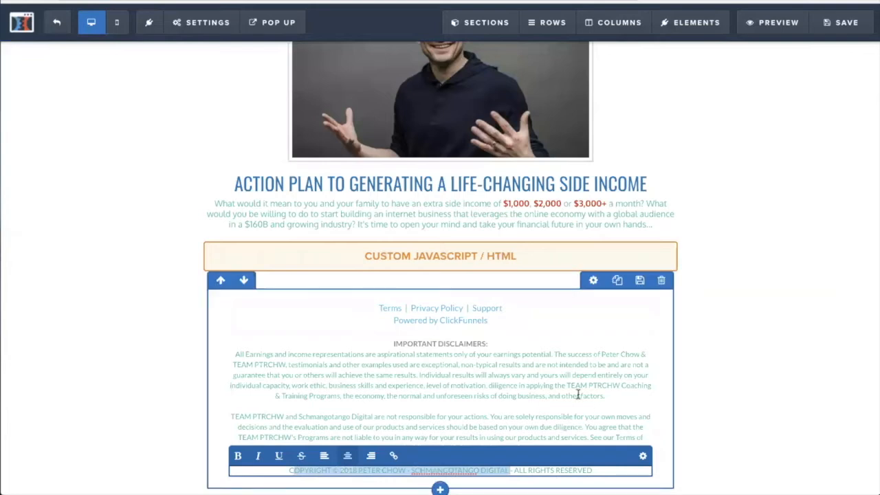
{"action": "left_click", "coordinate": [558, 358]}
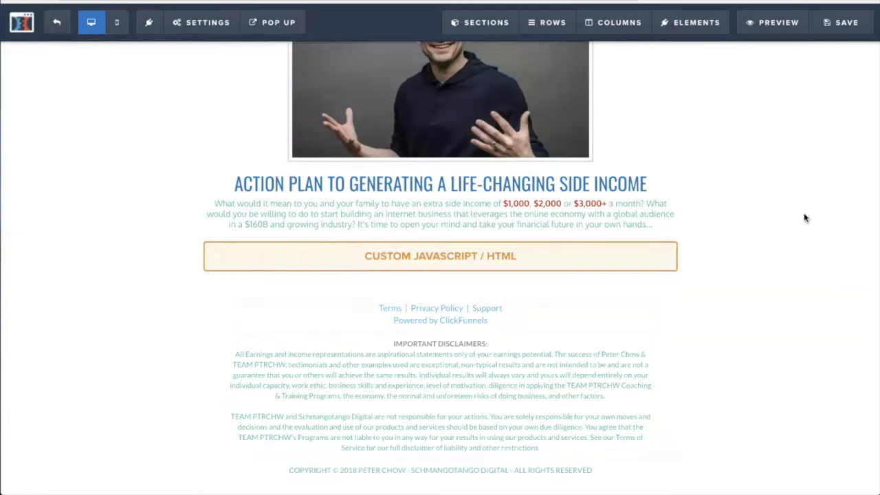
Step: Save the landing page with its plain white background
{"action": "scroll", "coordinate": [789, 229], "scroll_direction": "up", "scroll_amount": 3}
{"action": "left_click", "coordinate": [840, 20]}
{"action": "scroll", "coordinate": [788, 283], "scroll_direction": "down", "scroll_amount": 3}
{"action": "scroll", "coordinate": [789, 283], "scroll_direction": "up", "scroll_amount": 3}
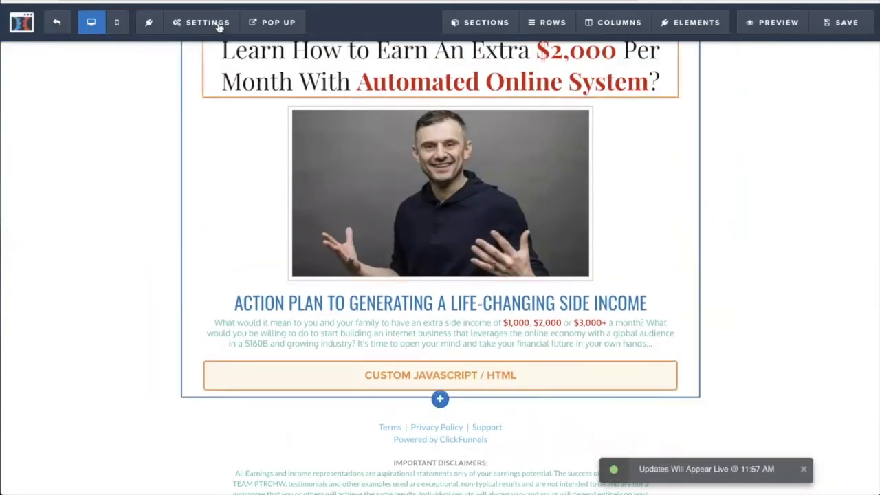
Step: Open the page's SEO meta data and examine its full title
{"action": "left_click", "coordinate": [217, 24]}
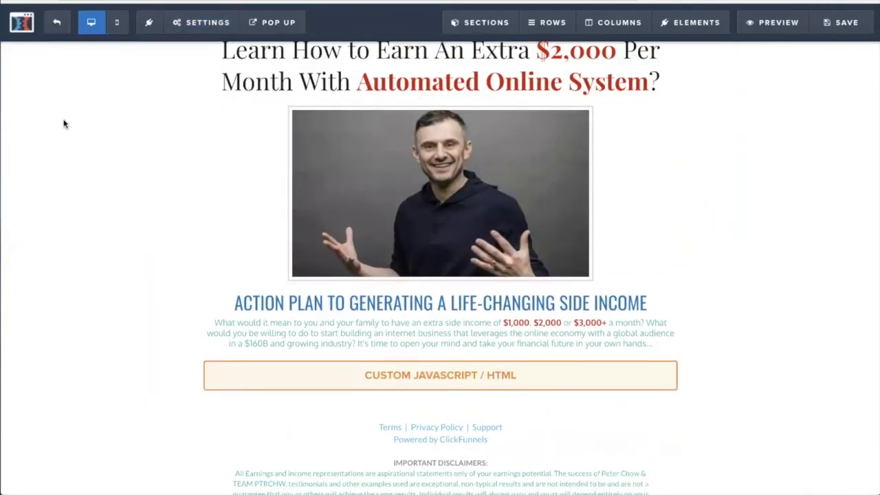
{"action": "left_click", "coordinate": [213, 30]}
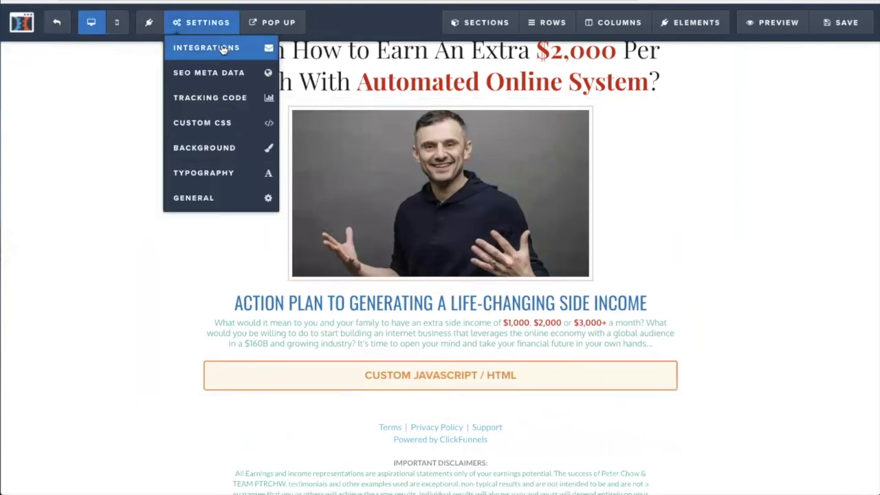
{"action": "left_click", "coordinate": [211, 72]}
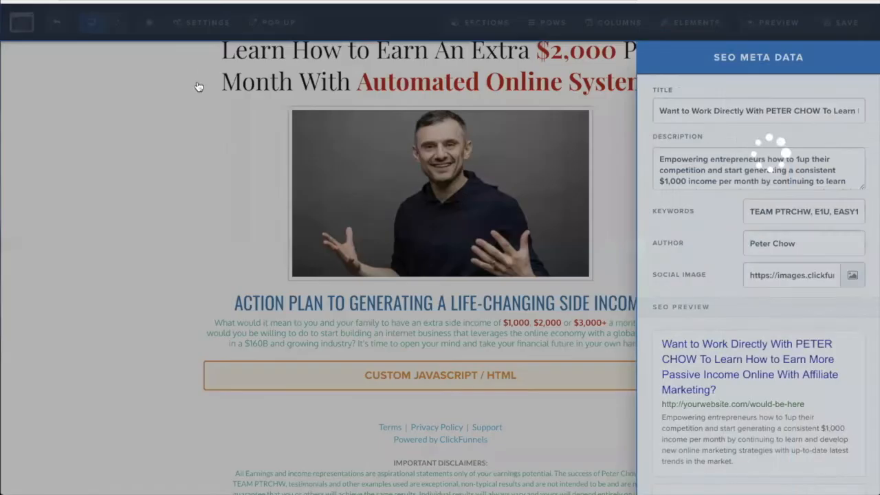
{"action": "left_click_drag", "start_coordinate": [659, 111], "coordinate": [872, 124]}
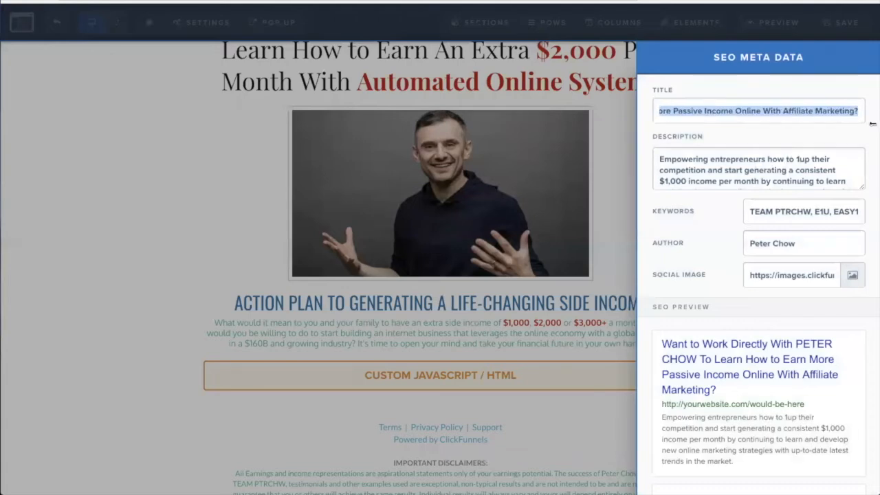
{"action": "left_click", "coordinate": [777, 112]}
{"action": "left_click_drag", "start_coordinate": [777, 113], "coordinate": [598, 114]}
Step: Examine the author, keywords and description in the SEO meta data, and close the settings
{"action": "left_click_drag", "start_coordinate": [799, 246], "coordinate": [708, 248]}
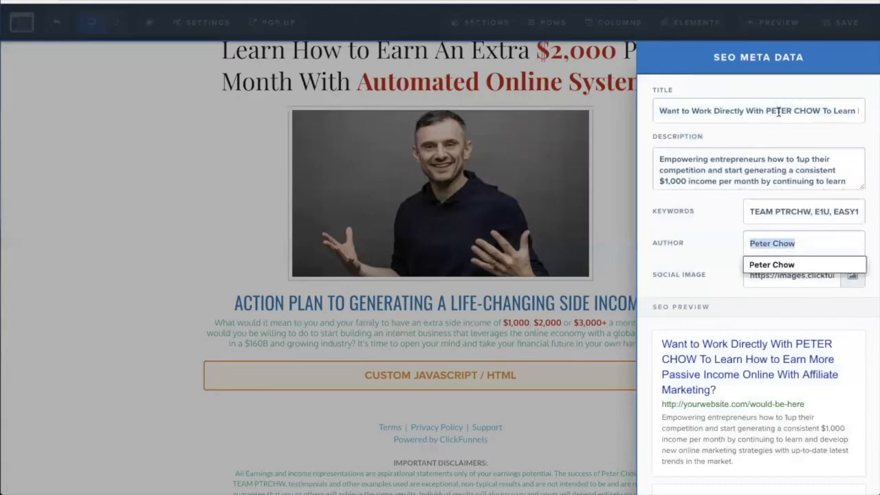
{"action": "left_click", "coordinate": [795, 254]}
{"action": "left_click_drag", "start_coordinate": [749, 213], "coordinate": [872, 212]}
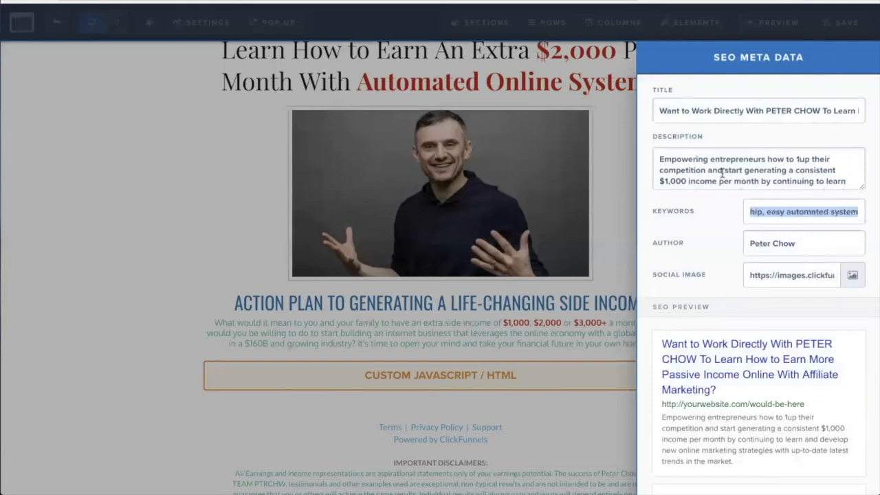
{"action": "left_click", "coordinate": [705, 170]}
{"action": "left_click_drag", "start_coordinate": [658, 158], "coordinate": [847, 193]}
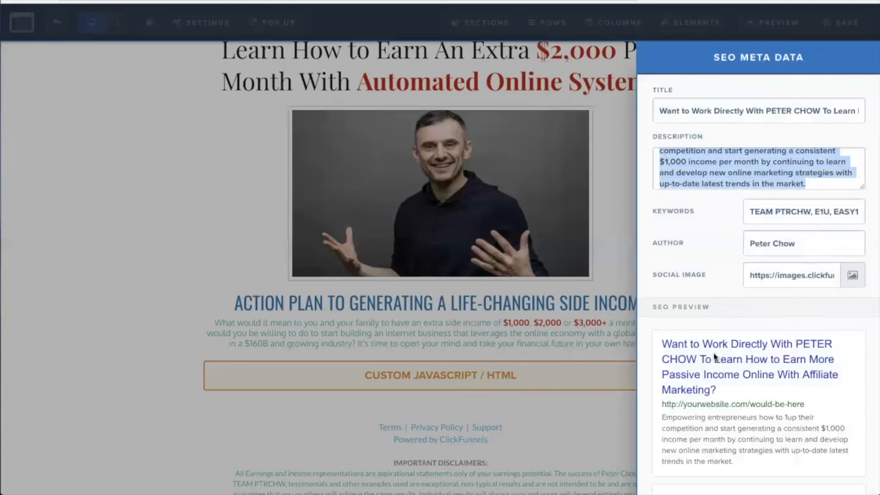
{"action": "left_click", "coordinate": [31, 206]}
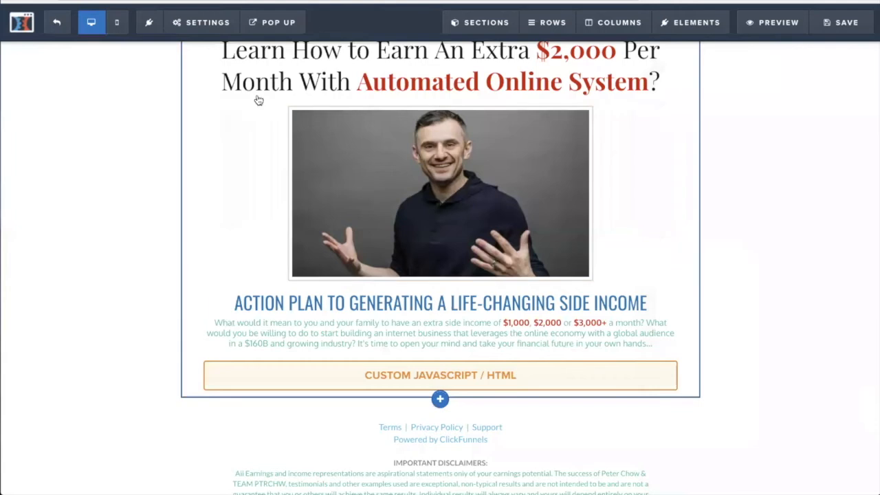
Step: Inspect the ManyChat script in the page's header tracking code, and close the code window
{"action": "left_click", "coordinate": [200, 16]}
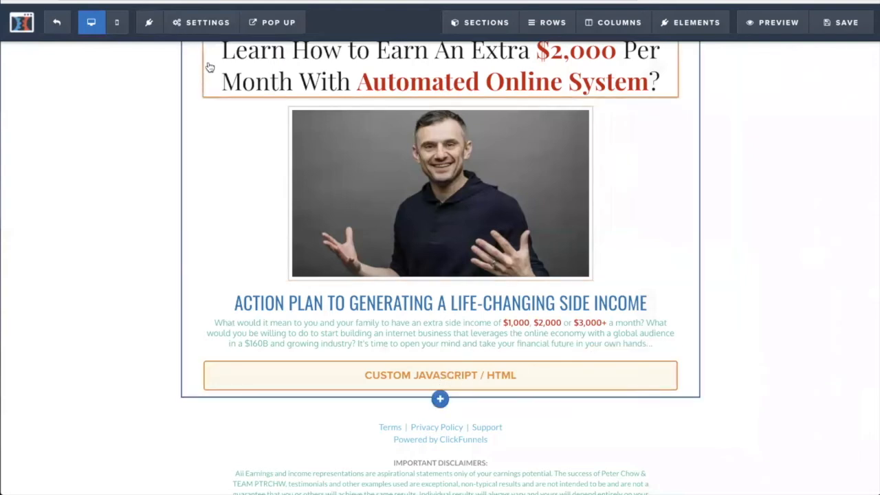
{"action": "mouse_move", "coordinate": [195, 23]}
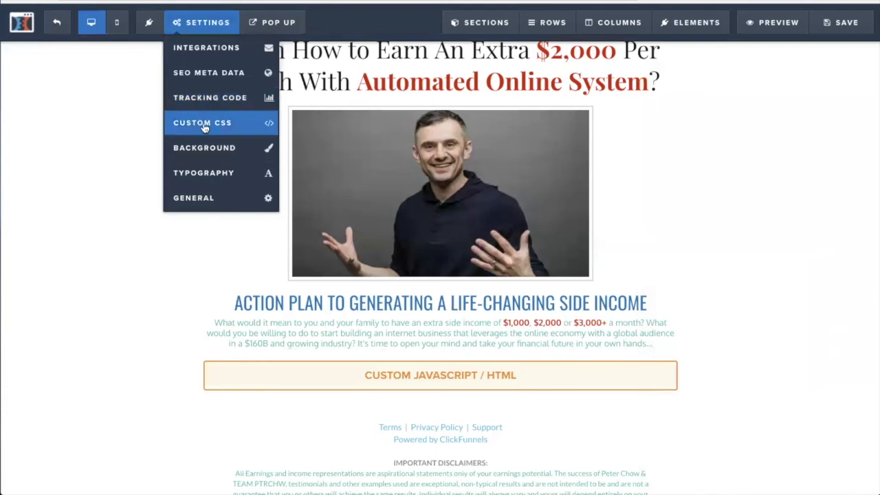
{"action": "left_click", "coordinate": [197, 97]}
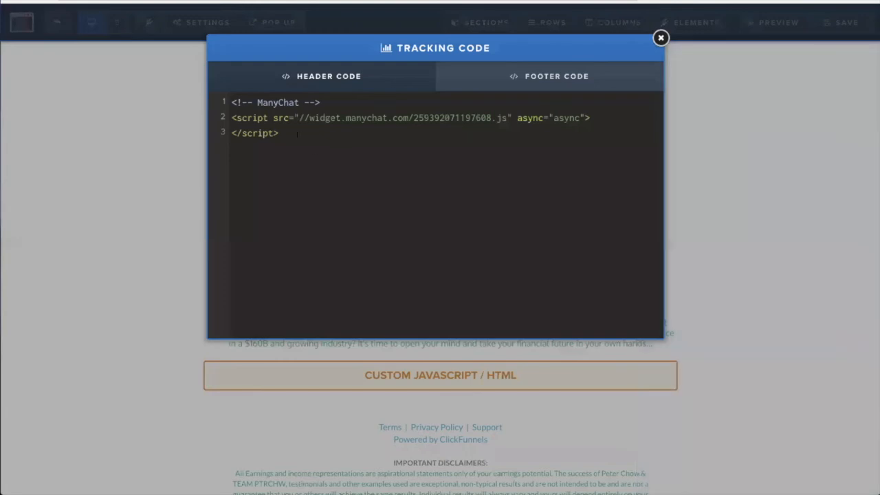
{"action": "left_click_drag", "start_coordinate": [279, 134], "coordinate": [237, 103]}
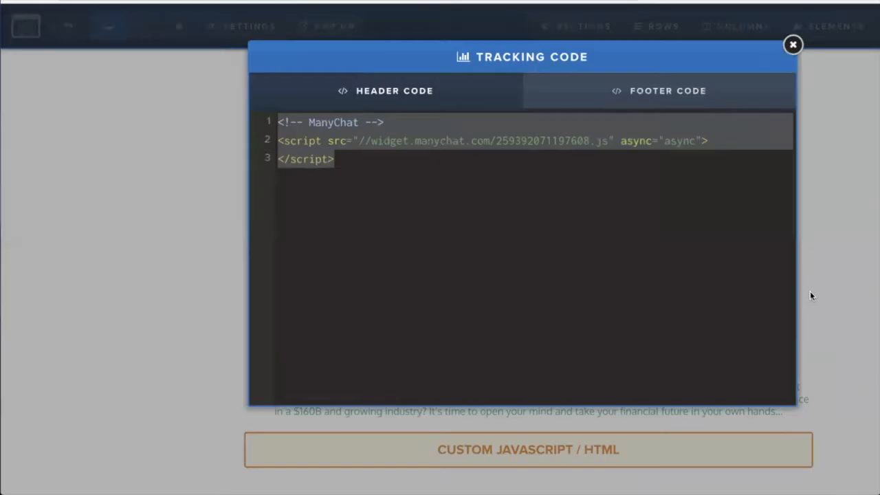
{"action": "left_click", "coordinate": [810, 295]}
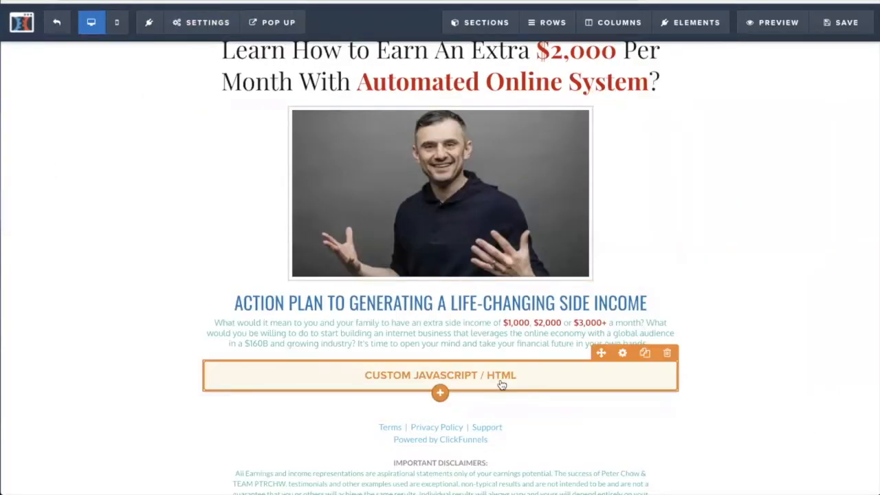
Step: Inspect the ManyChat widget embed code inside the Custom JavaScript / HTML element, and close the code editor
{"action": "left_click", "coordinate": [552, 382]}
{"action": "left_click", "coordinate": [787, 158]}
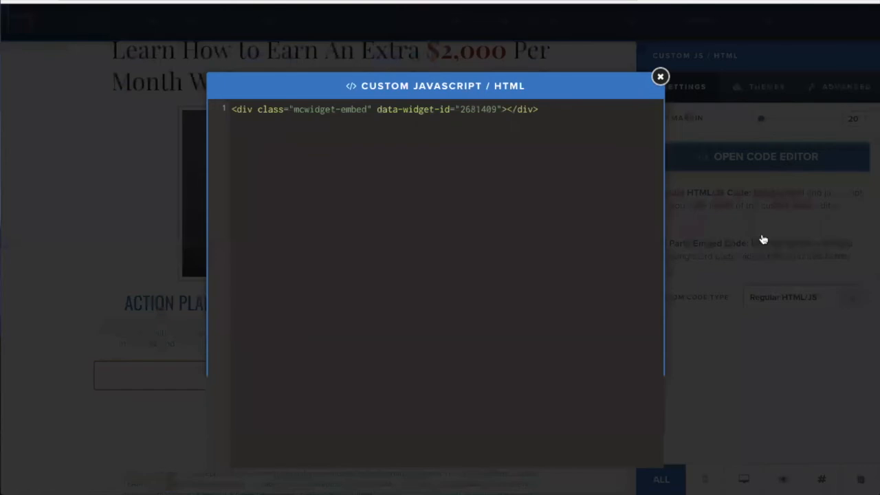
{"action": "key", "text": "ctrl+a"}
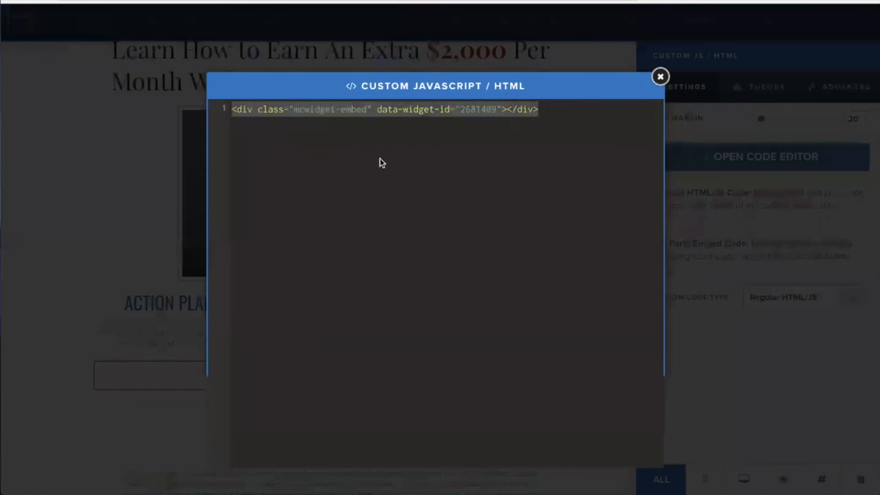
{"action": "left_click", "coordinate": [661, 78]}
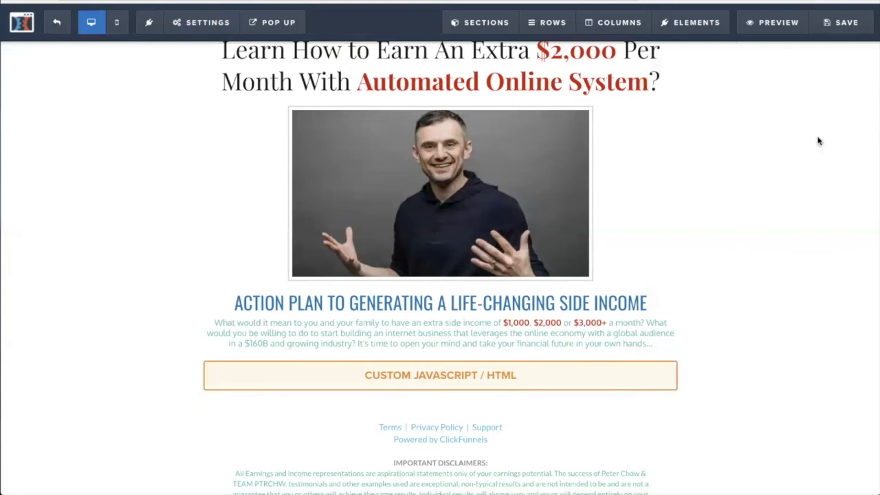
Step: Save the landing page, switch to ManyChat and open its list of growth tools
{"action": "left_click", "coordinate": [844, 22]}
{"action": "key", "text": "super+Tab"}
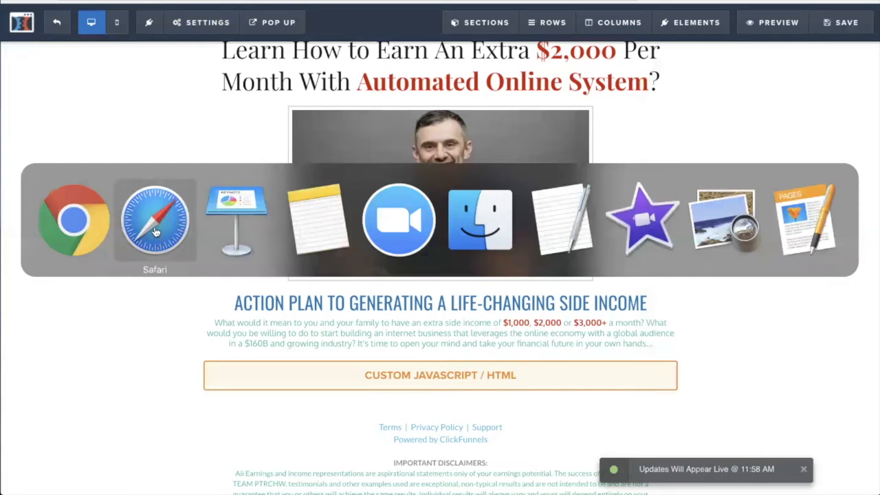
{"action": "left_click", "coordinate": [156, 227]}
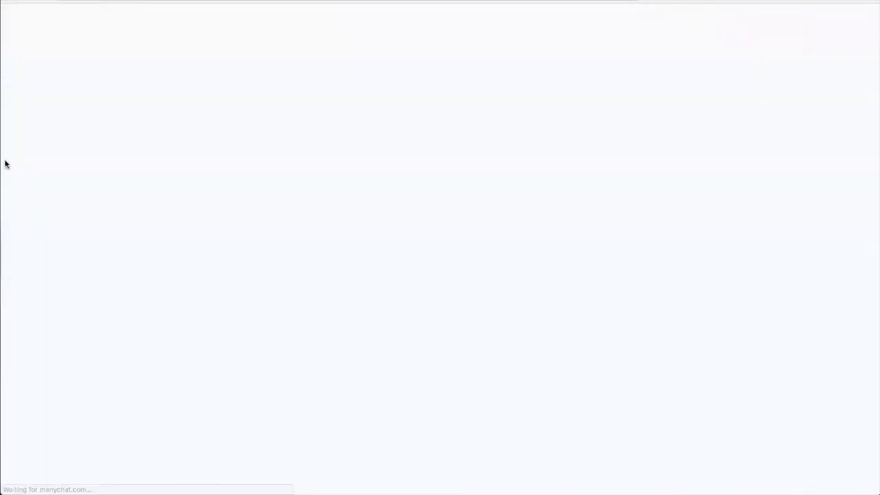
{"action": "left_click", "coordinate": [55, 191]}
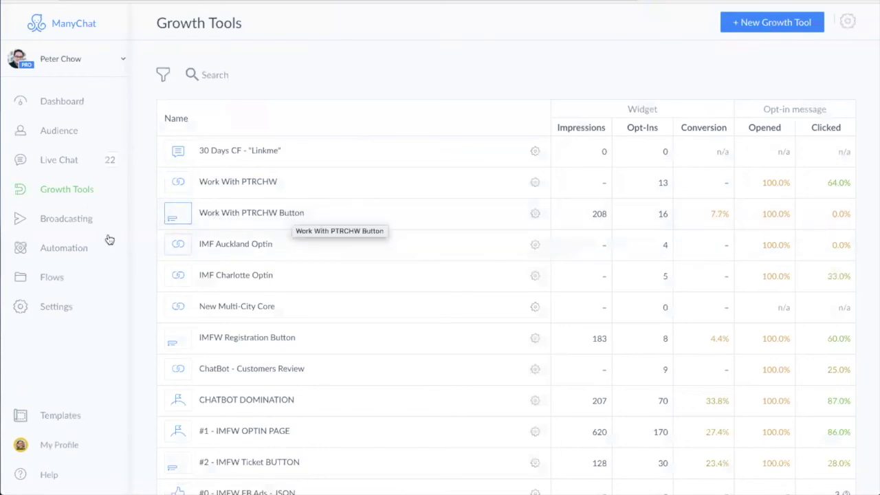
Step: Start a new growth tool and look through the overlay, embeddable and other widget types on offer
{"action": "left_click", "coordinate": [764, 23]}
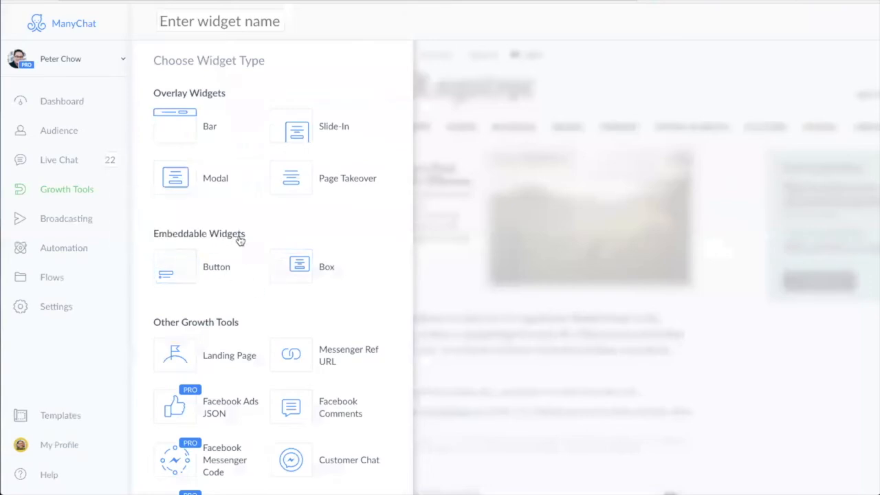
{"action": "key", "text": "super+Tab"}
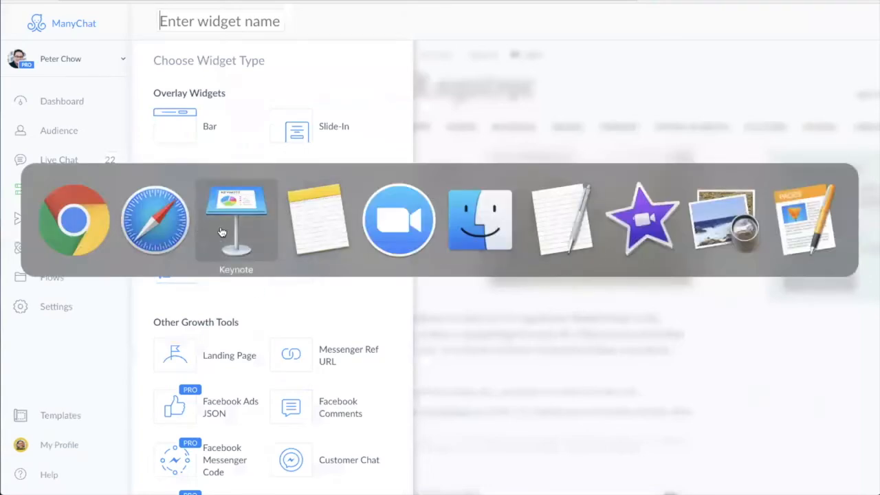
{"action": "left_click", "coordinate": [99, 217]}
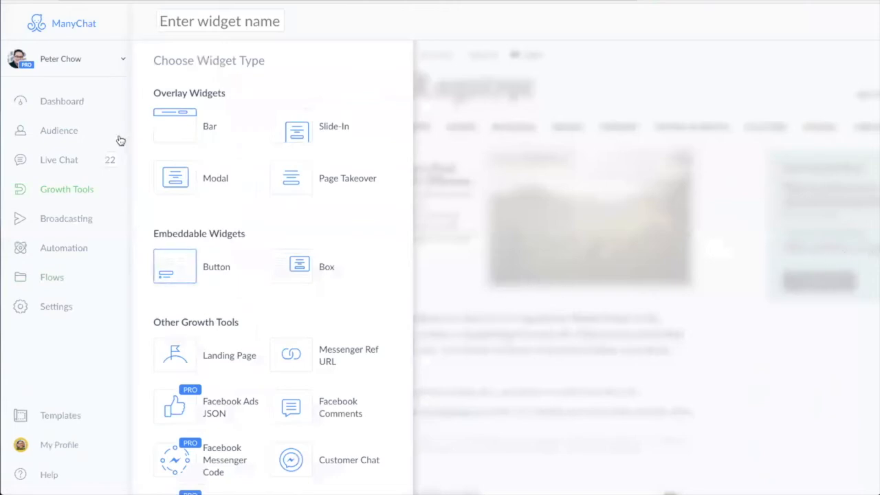
{"action": "left_click", "coordinate": [66, 189]}
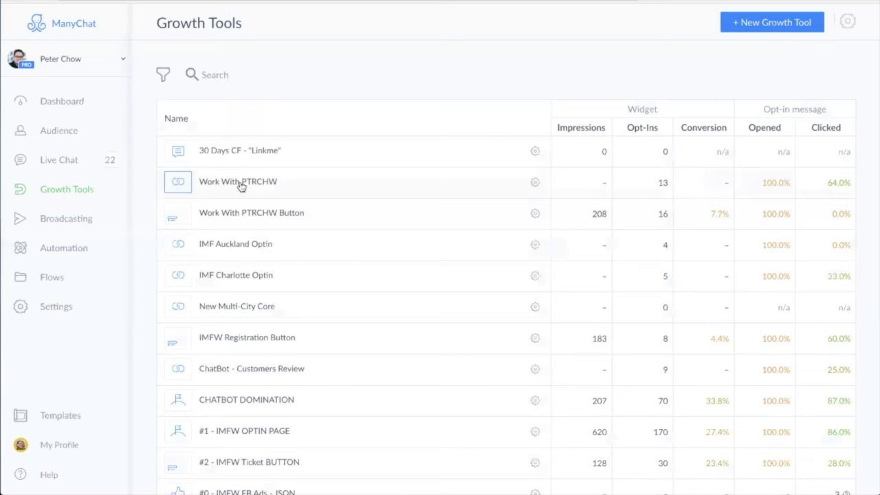
{"action": "left_click", "coordinate": [774, 22]}
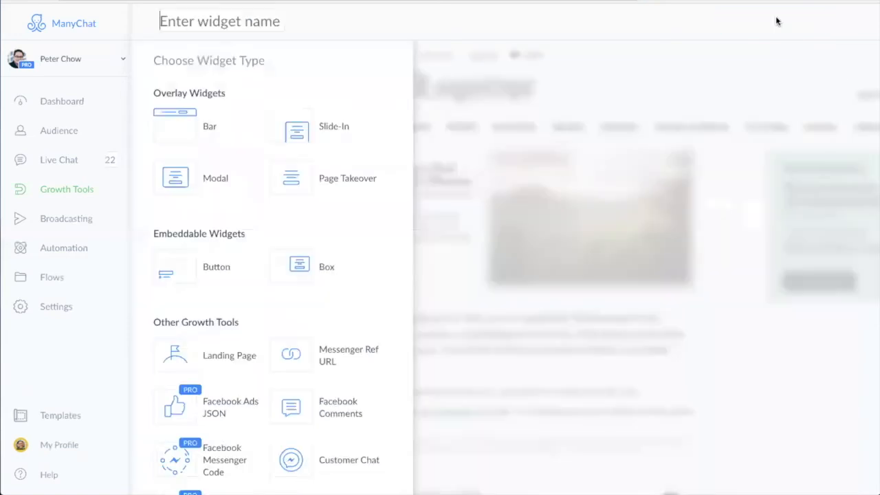
{"action": "scroll", "coordinate": [347, 241], "scroll_direction": "down", "scroll_amount": 1}
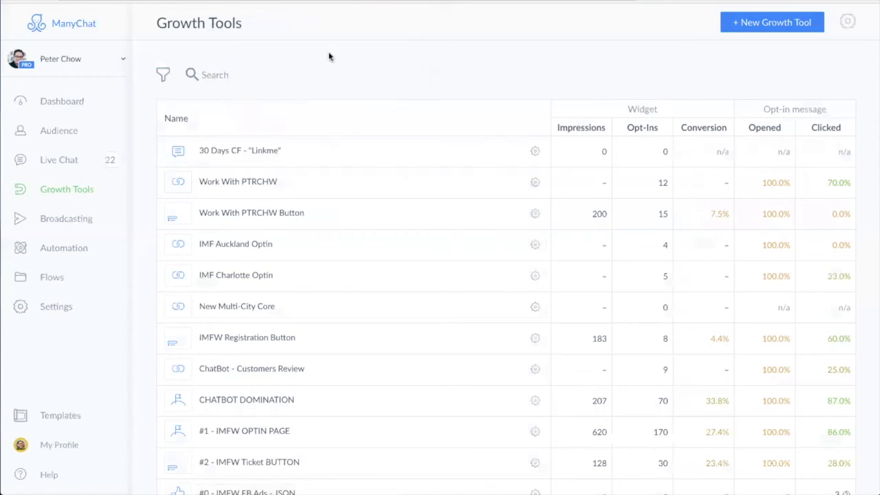
Step: Open the opt-in message of the Work With PTRCHW widget and compare its Basic Builder and Flow Builder views
{"action": "left_click", "coordinate": [227, 181]}
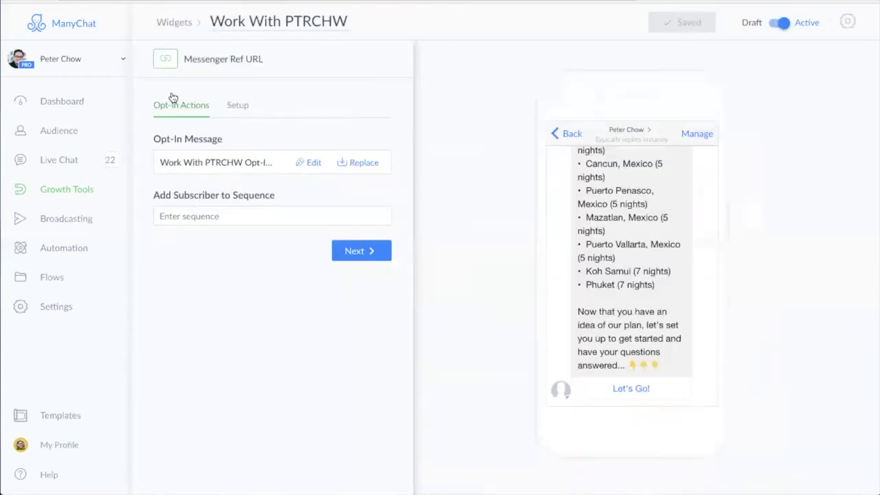
{"action": "left_click", "coordinate": [312, 163]}
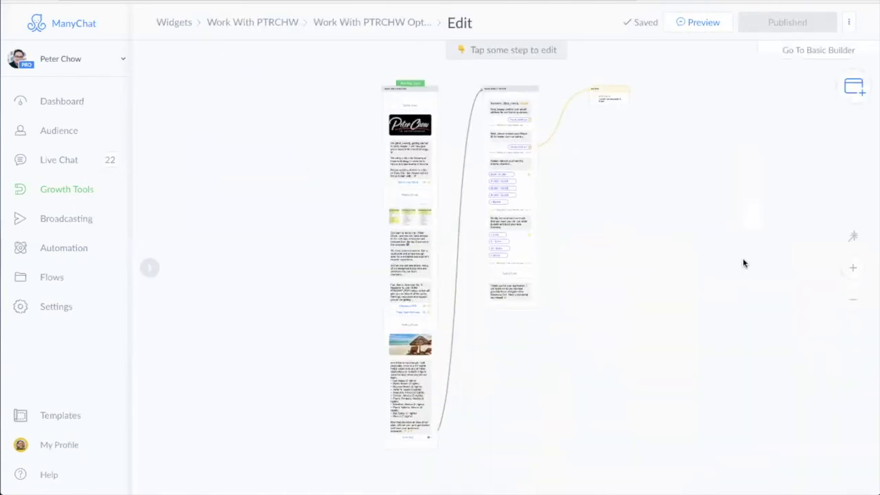
{"action": "left_click", "coordinate": [814, 52]}
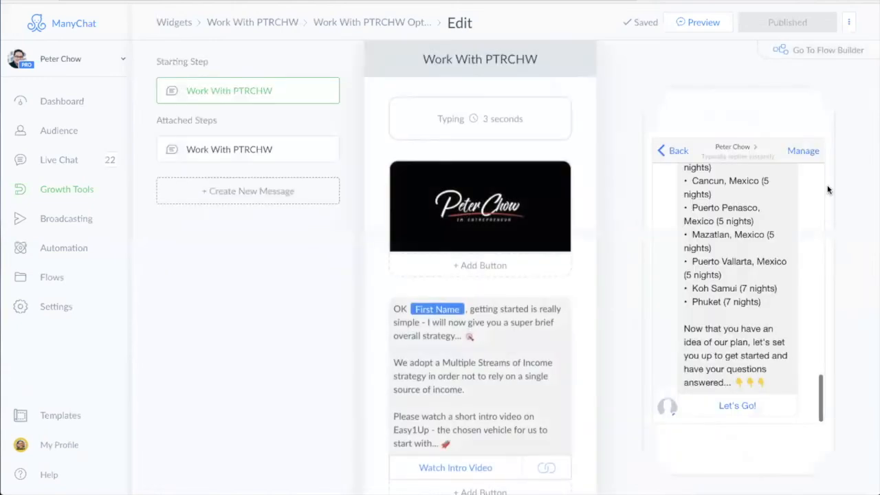
{"action": "left_click", "coordinate": [809, 51]}
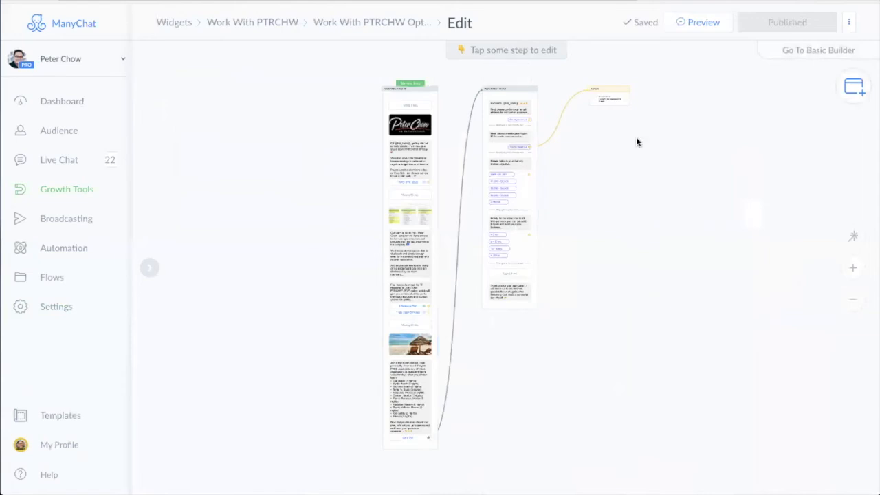
Step: Shift the Actions step slightly to the right in the flow and check its link from the application questions step
{"action": "mouse_move", "coordinate": [606, 102]}
{"action": "left_mouse_down"}
{"action": "mouse_move", "coordinate": [598, 143]}
{"action": "mouse_move", "coordinate": [615, 91]}
{"action": "left_mouse_up"}
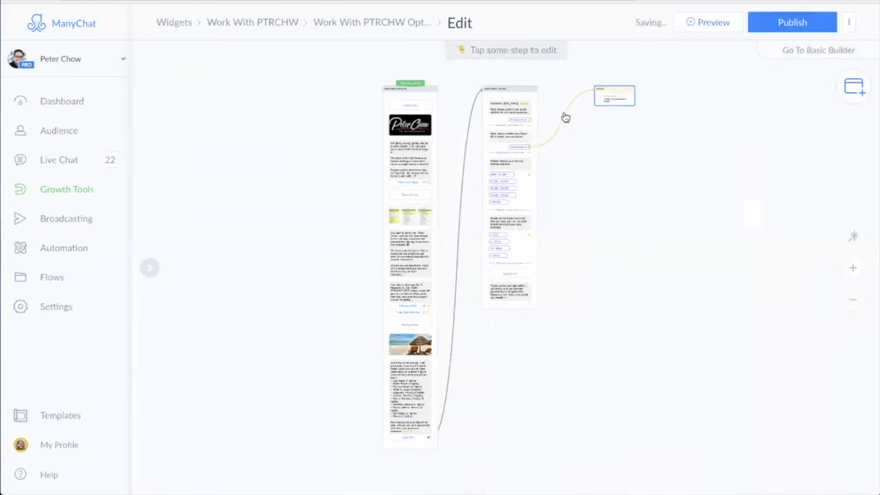
{"action": "left_click", "coordinate": [529, 147]}
{"action": "left_click", "coordinate": [615, 95]}
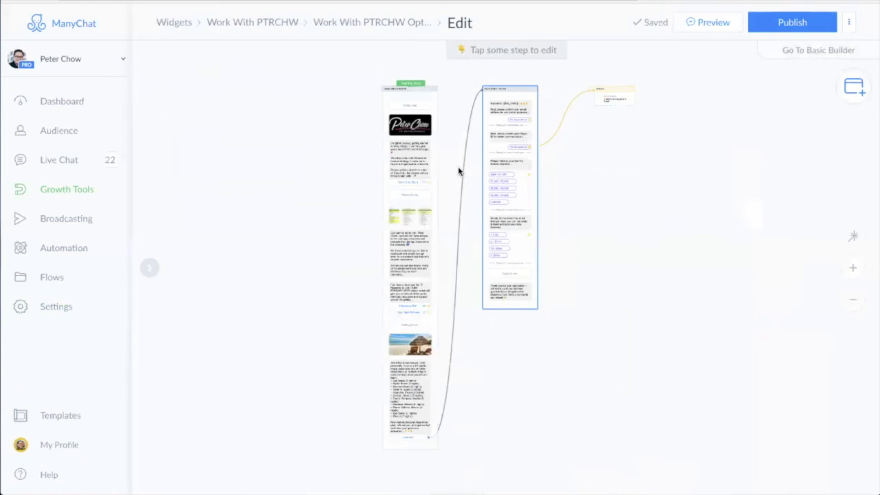
Step: Examine the messages and questions in the flow's two message steps, and inspect the Notify Admins action
{"action": "mouse_move", "coordinate": [417, 331]}
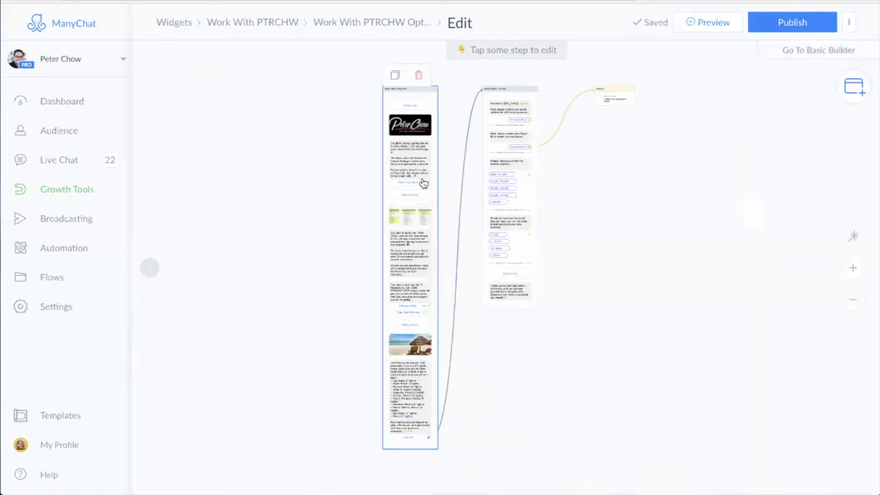
{"action": "scroll", "coordinate": [307, 184], "scroll_direction": "up", "scroll_amount": 2}
{"action": "scroll", "coordinate": [307, 184], "scroll_direction": "up", "scroll_amount": 2}
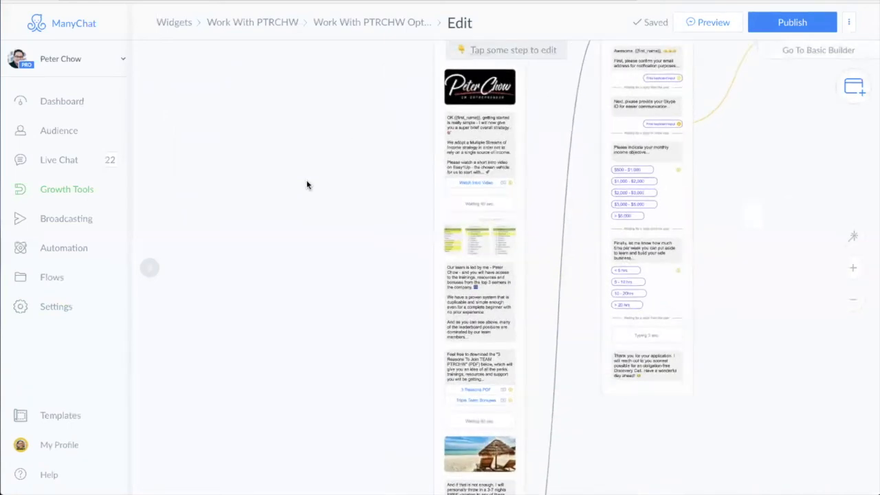
{"action": "left_click_drag", "start_coordinate": [564, 245], "coordinate": [552, 307]}
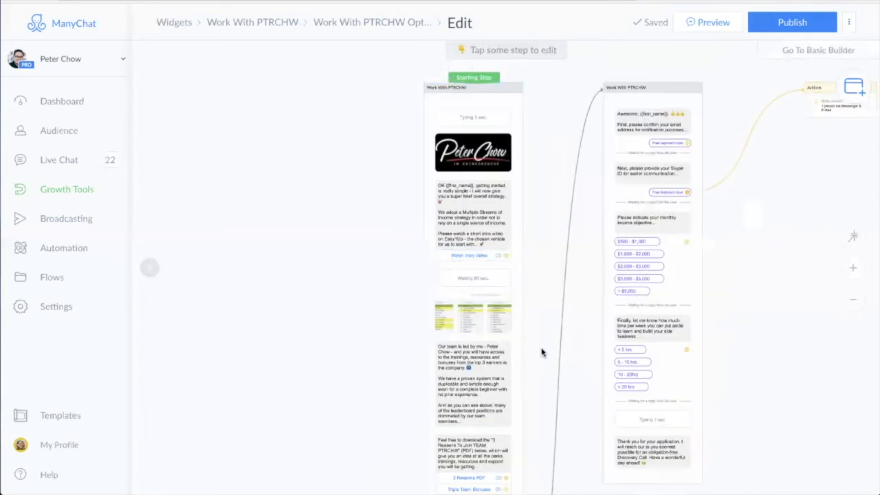
{"action": "left_click_drag", "start_coordinate": [542, 351], "coordinate": [499, 179]}
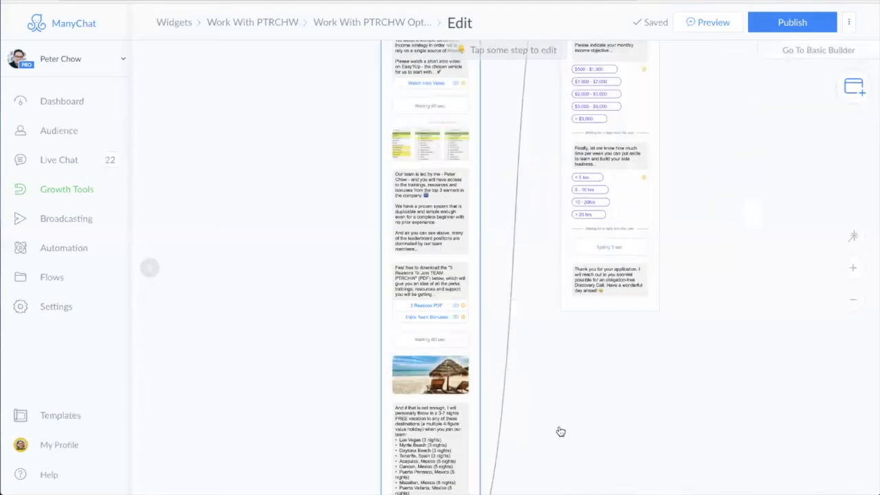
{"action": "scroll", "coordinate": [676, 436], "scroll_direction": "down", "scroll_amount": 3}
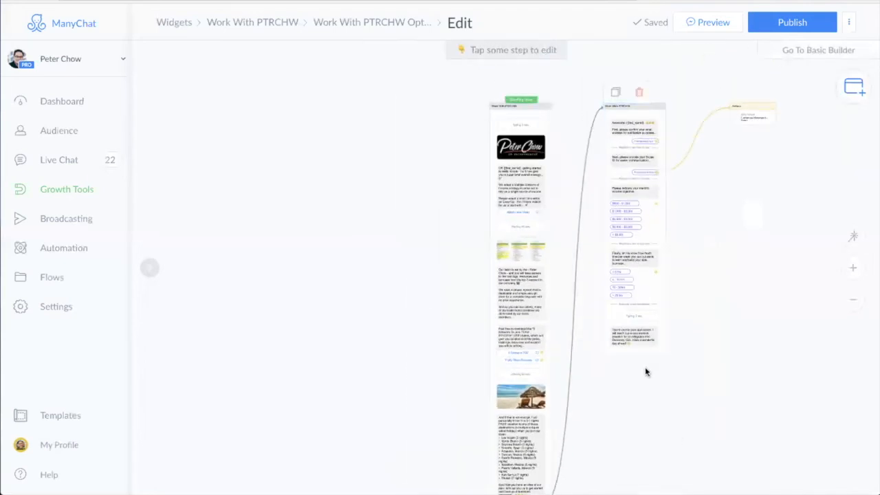
{"action": "left_click", "coordinate": [765, 118]}
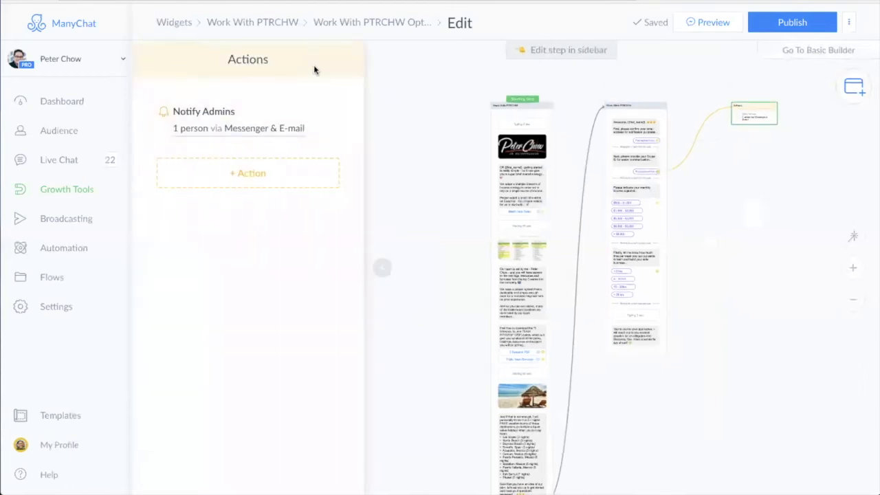
{"action": "left_click", "coordinate": [459, 103]}
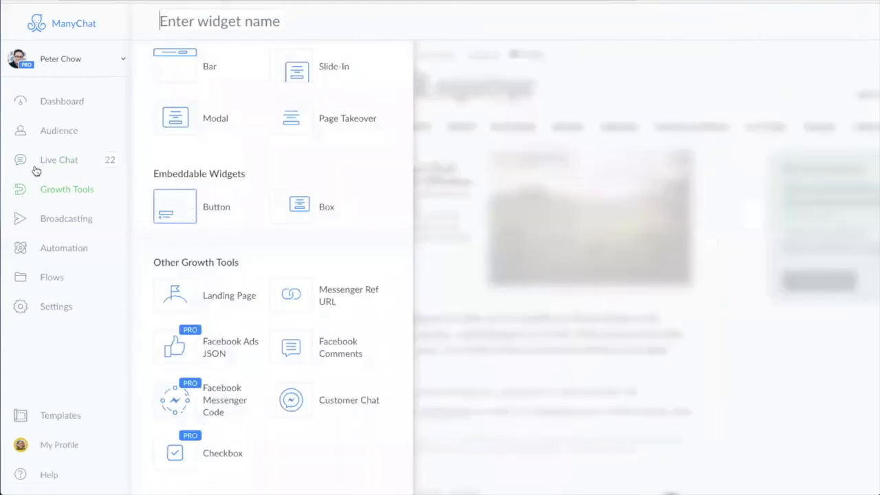
Step: Open the Work With PTRCHW Button widget from the growth tools list and preview it for mobile and desktop
{"action": "left_click", "coordinate": [67, 189]}
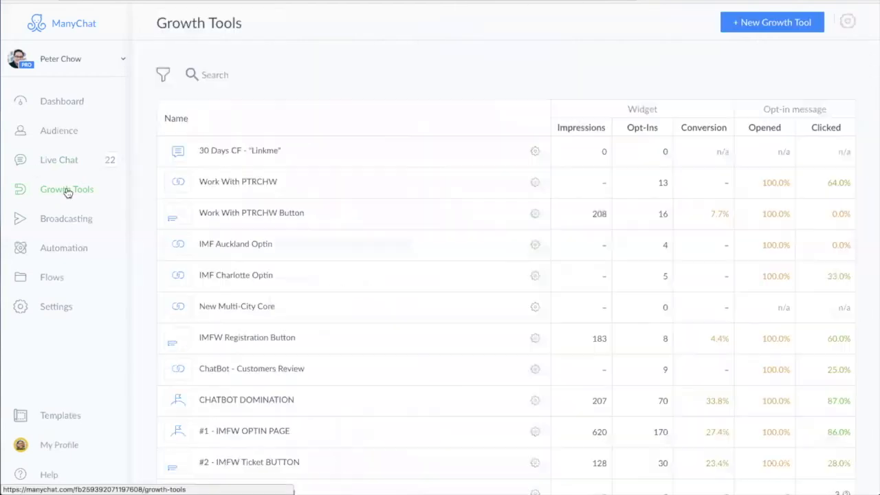
{"action": "left_click", "coordinate": [240, 213]}
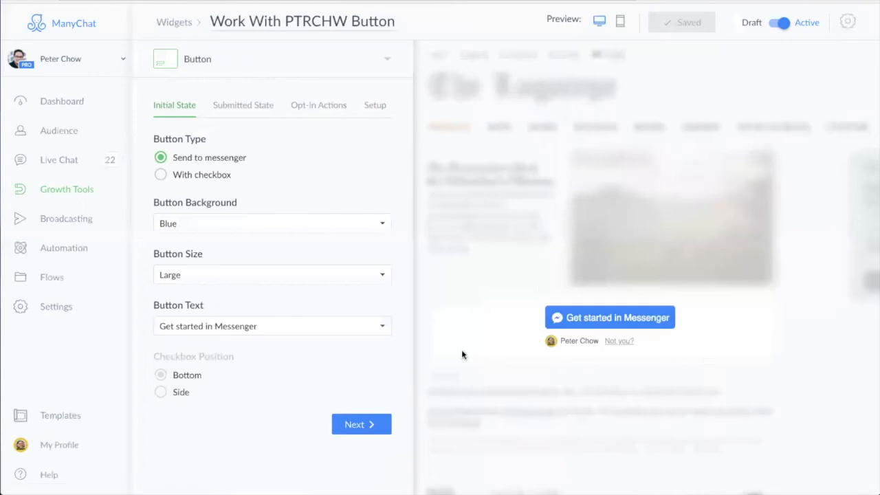
{"action": "left_click", "coordinate": [620, 22]}
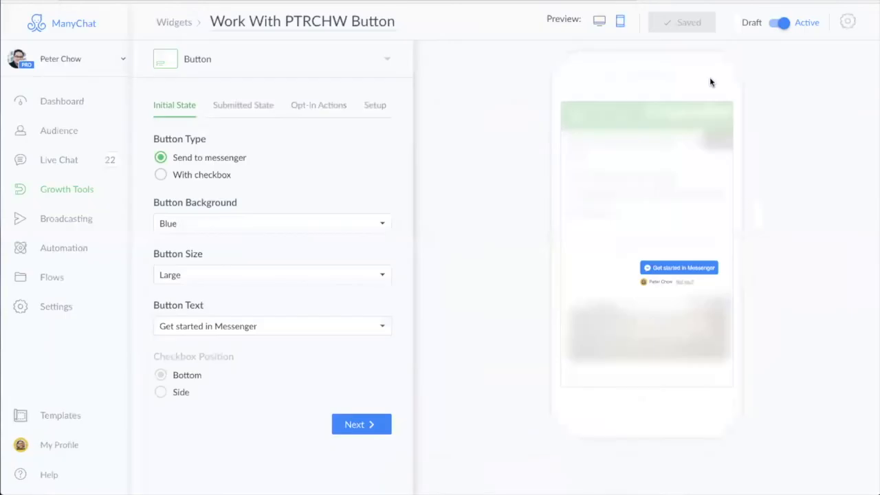
{"action": "left_click", "coordinate": [599, 22]}
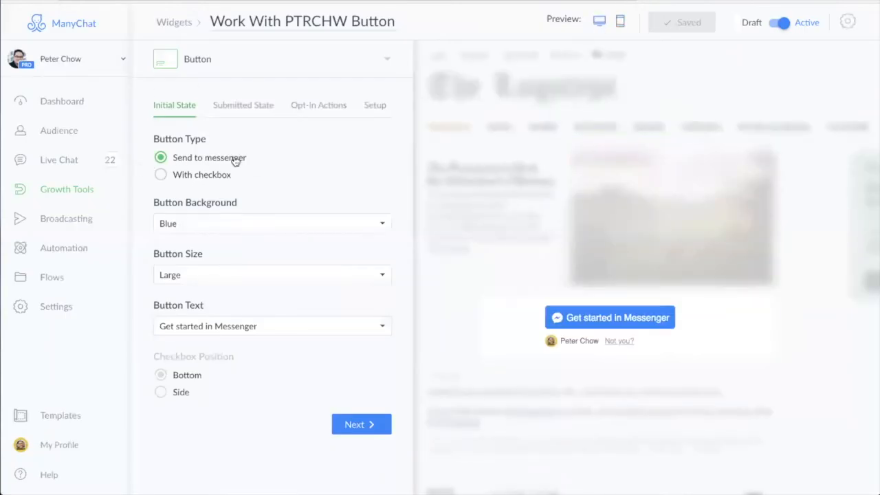
Step: Try the With checkbox button type, read its limitations note, and restore the Send to messenger type
{"action": "left_click", "coordinate": [162, 176]}
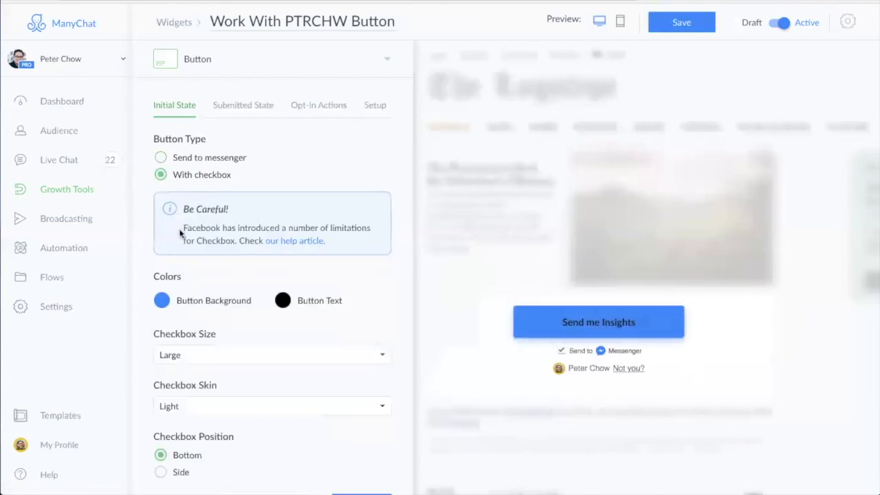
{"action": "left_click_drag", "start_coordinate": [183, 227], "coordinate": [372, 244]}
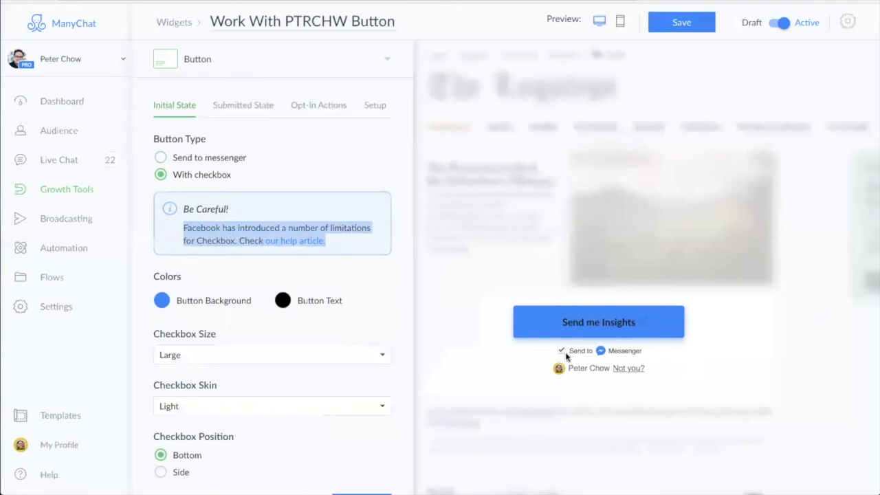
{"action": "left_click", "coordinate": [218, 156]}
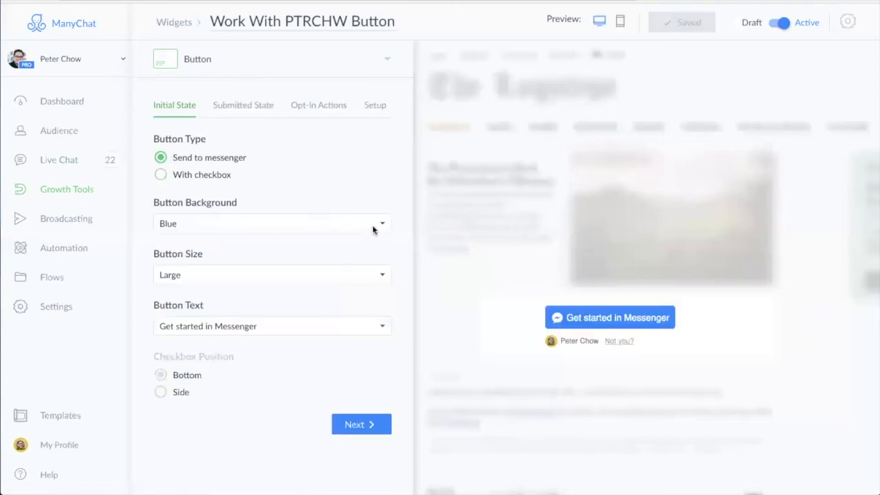
Step: Check the button background choices and try the Small button size, returning the size to Large
{"action": "left_click", "coordinate": [383, 225]}
{"action": "left_click", "coordinate": [379, 311]}
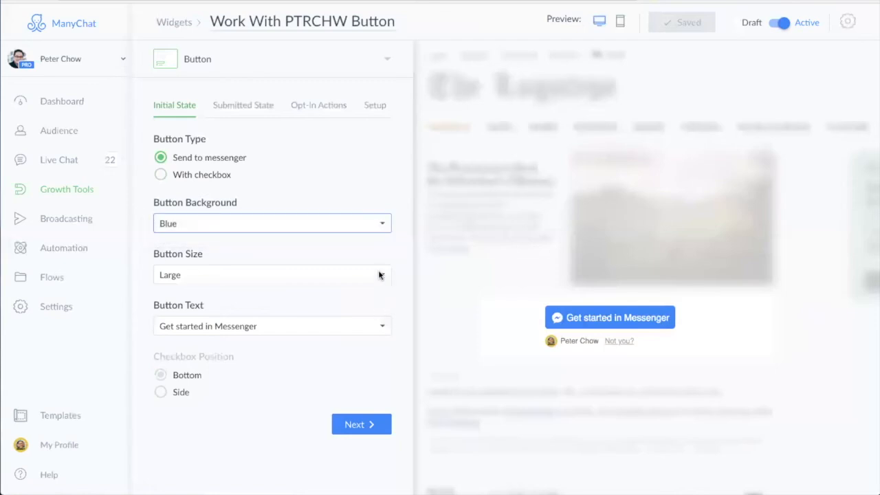
{"action": "left_click", "coordinate": [378, 275]}
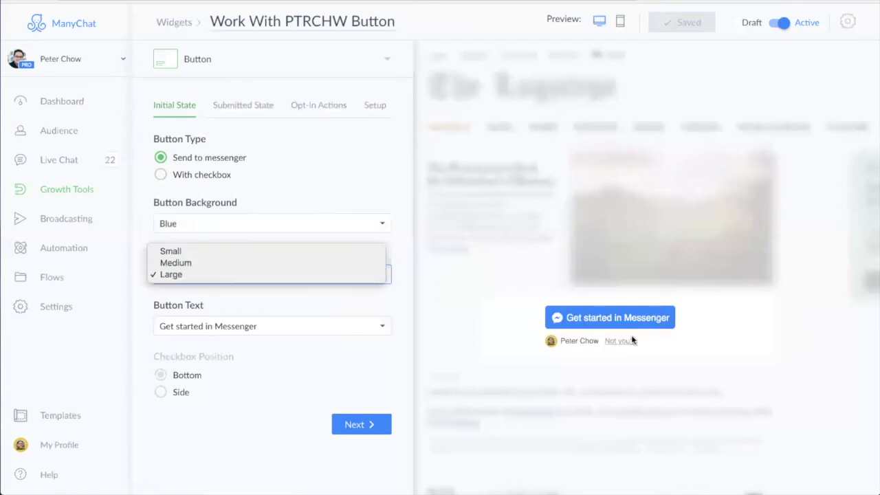
{"action": "left_click", "coordinate": [631, 300]}
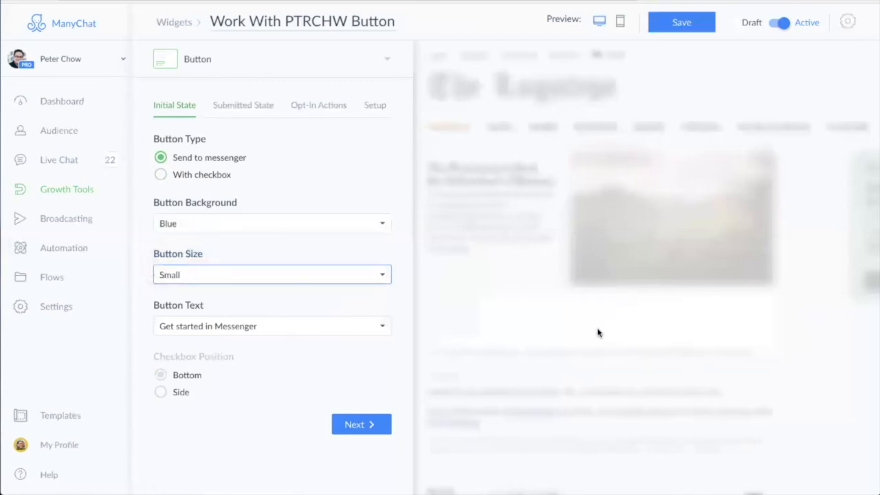
{"action": "left_click", "coordinate": [381, 275]}
{"action": "left_click", "coordinate": [307, 304]}
{"action": "left_click", "coordinate": [306, 303]}
{"action": "left_click", "coordinate": [381, 276]}
{"action": "left_click", "coordinate": [340, 294]}
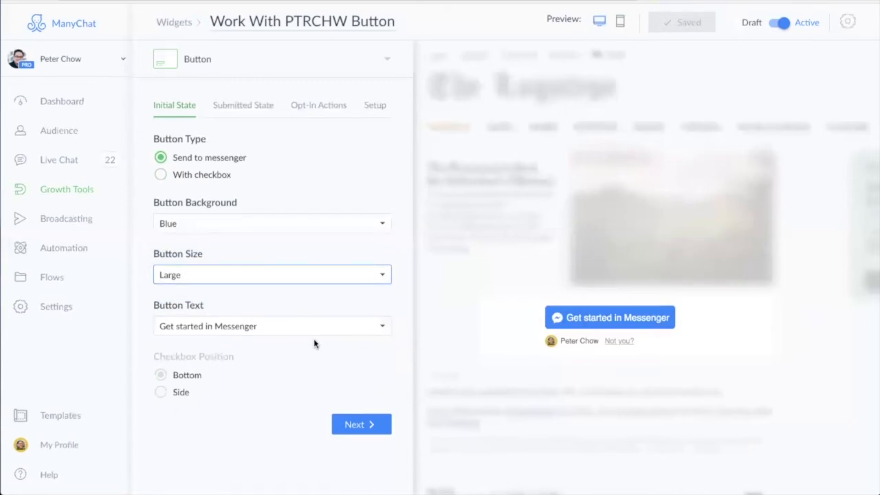
Step: Open the button's Submitted State settings and examine the redirect URL used after submission
{"action": "left_click", "coordinate": [362, 427]}
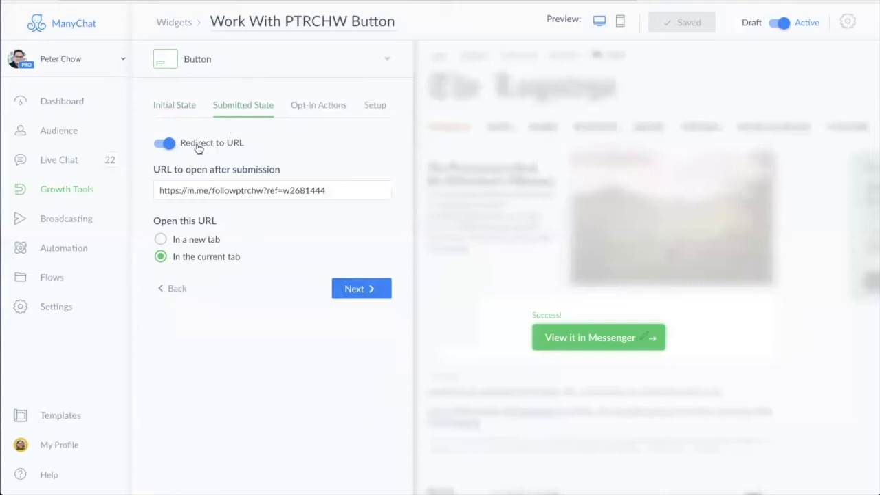
{"action": "left_click_drag", "start_coordinate": [335, 193], "coordinate": [112, 181]}
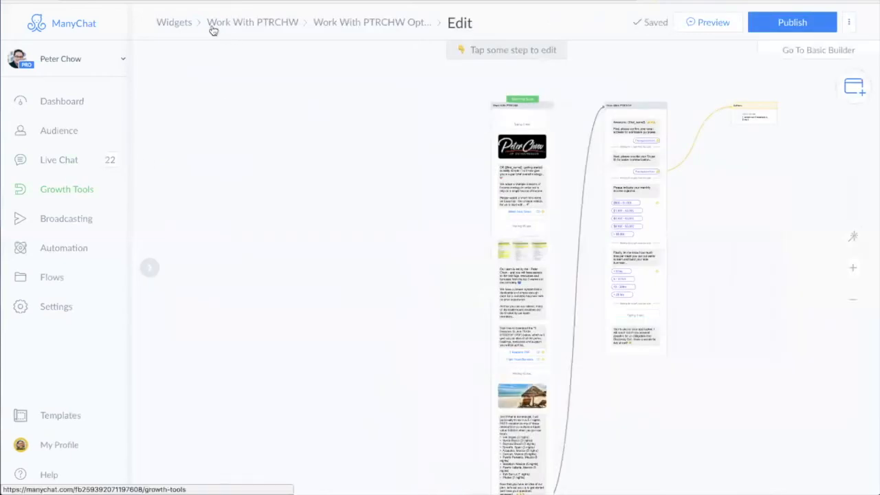
Step: Return to the Work With PTRCHW Ref URL widget and check its Messenger Ref URL in the setup
{"action": "left_click", "coordinate": [343, 22]}
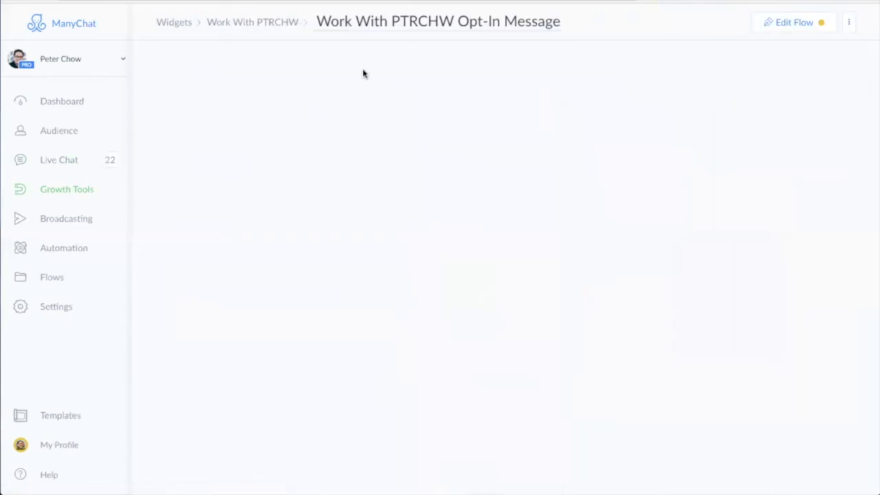
{"action": "left_click", "coordinate": [254, 24]}
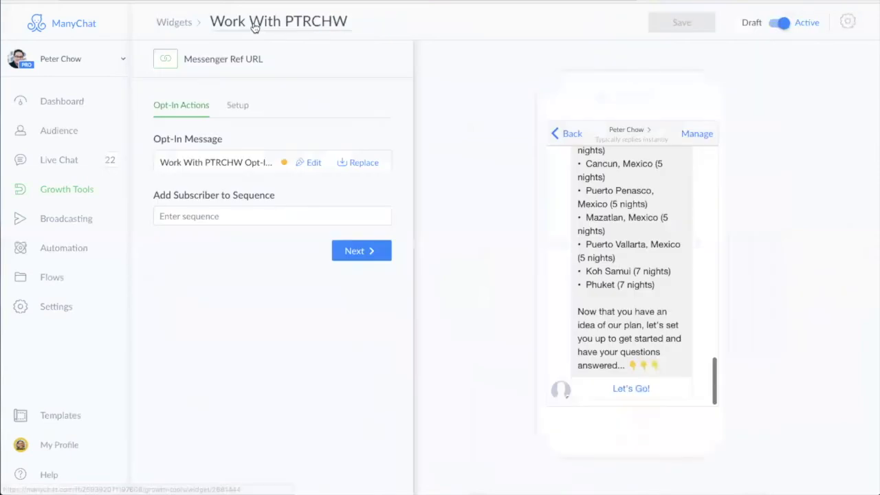
{"action": "left_click", "coordinate": [237, 106]}
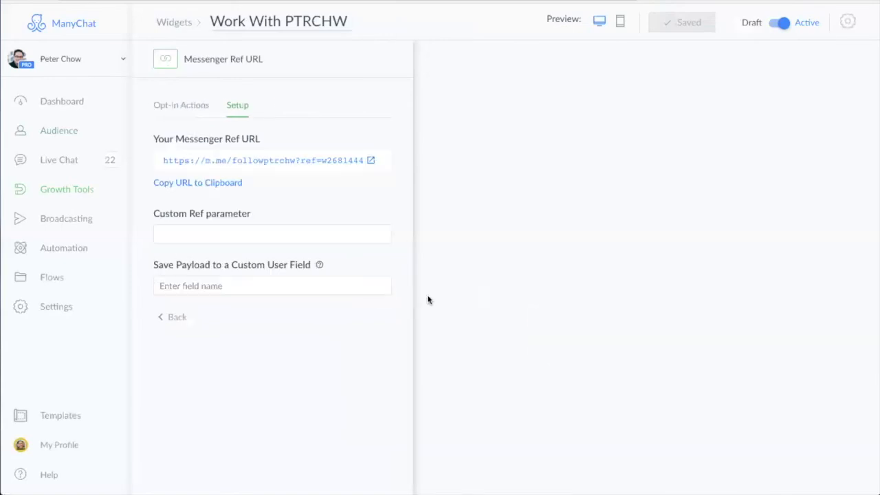
{"action": "left_click", "coordinate": [173, 107]}
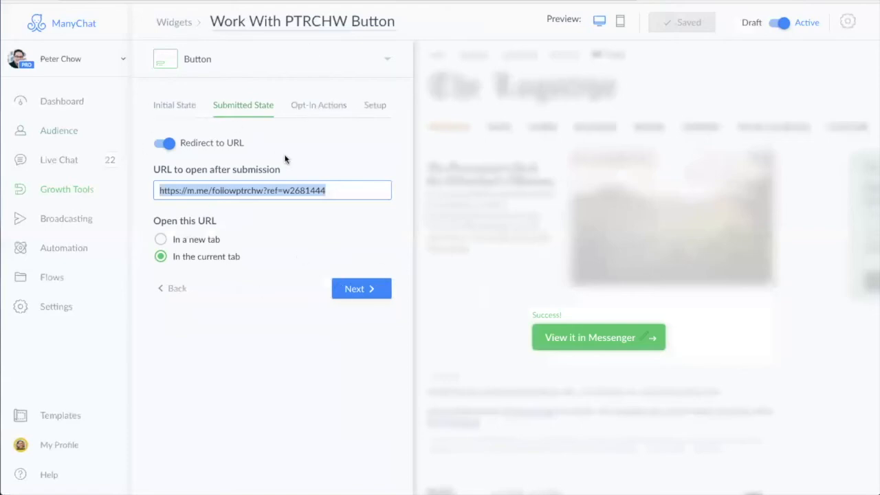
Step: Set the button's submission URL to open in a new tab, disable Redirect to URL, and proceed to the opt-in actions
{"action": "left_click", "coordinate": [307, 240]}
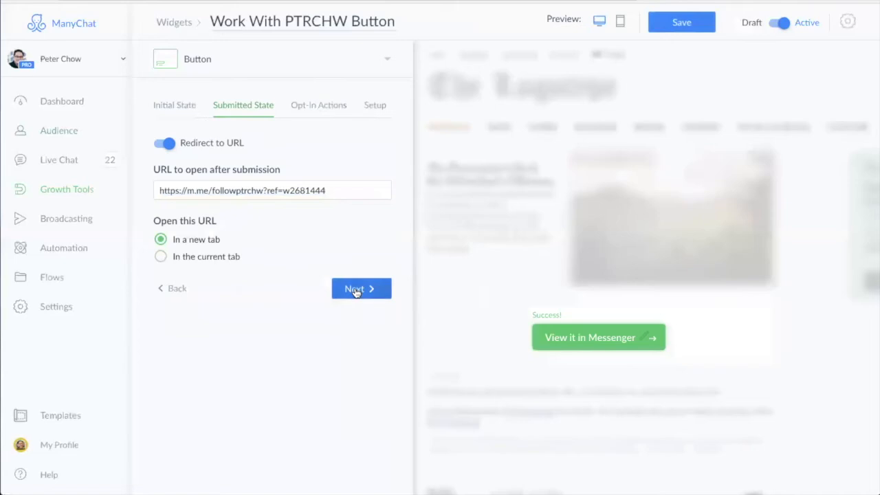
{"action": "left_click", "coordinate": [157, 148]}
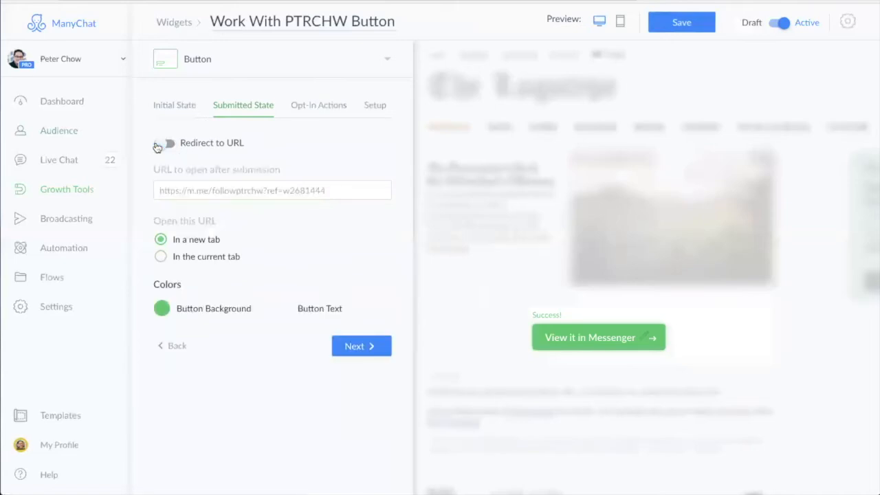
{"action": "left_click", "coordinate": [367, 347]}
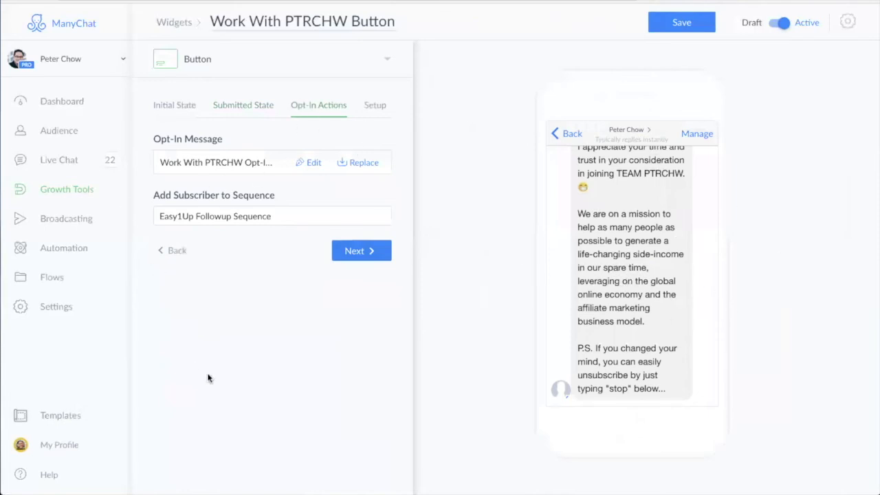
Step: Keep and save the button widget's pending changes, and open its opt-in message in Flow Builder
{"action": "left_click", "coordinate": [313, 164]}
{"action": "left_click", "coordinate": [488, 59]}
{"action": "left_click", "coordinate": [311, 163]}
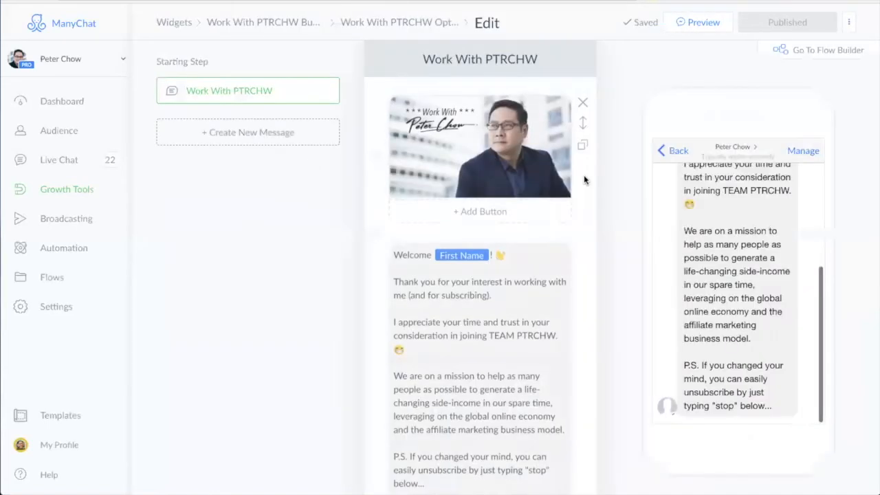
{"action": "left_click", "coordinate": [863, 54]}
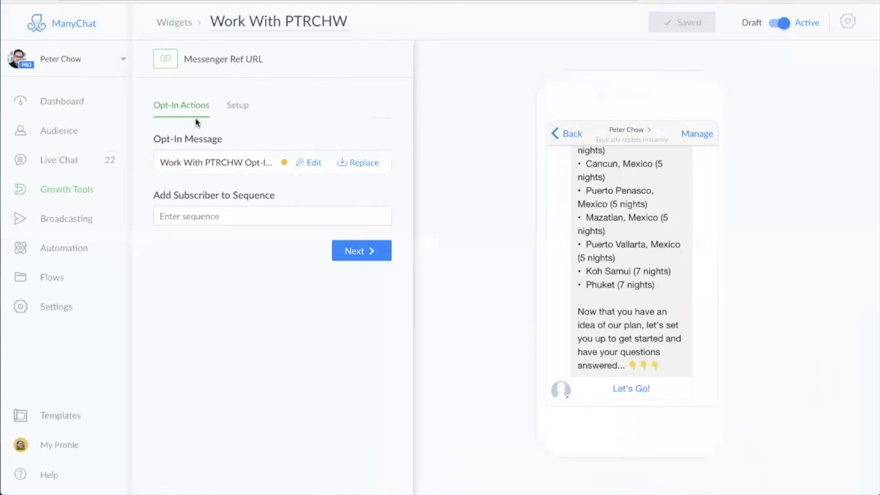
Step: Open the Work With PTRCHW Ref URL widget's opt-in flow and compare it with the button's welcome message
{"action": "left_click", "coordinate": [305, 165]}
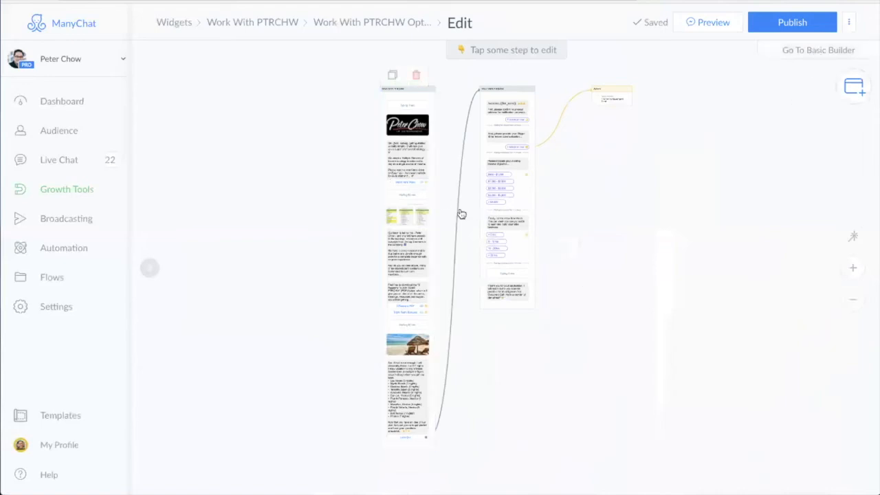
{"action": "left_click", "coordinate": [571, 129]}
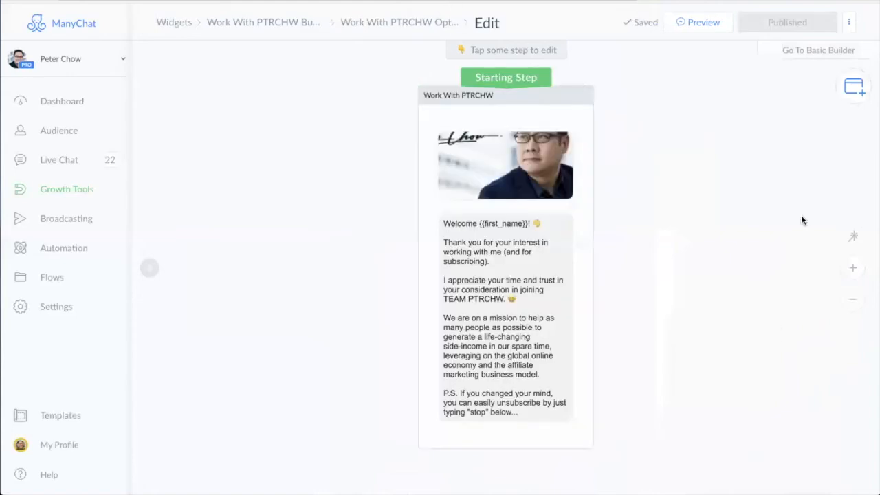
{"action": "scroll", "coordinate": [690, 294], "scroll_direction": "up", "scroll_amount": 5}
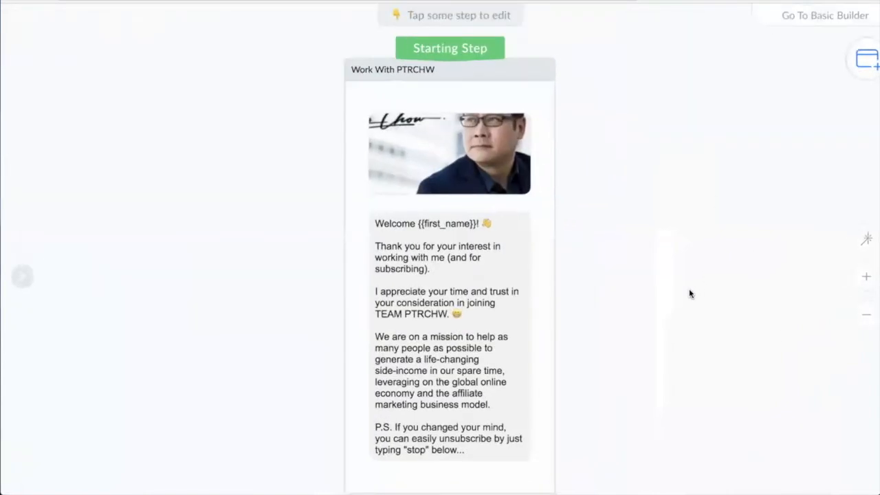
{"action": "scroll", "coordinate": [691, 289], "scroll_direction": "left", "scroll_amount": 5}
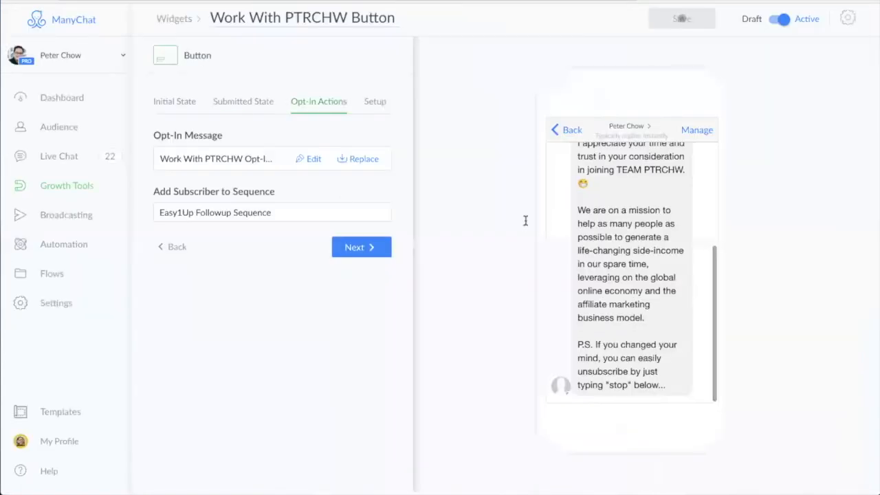
Step: Reopen the Work With PTRCHW Button opt-in message and read through its single welcome step
{"action": "left_click", "coordinate": [308, 159]}
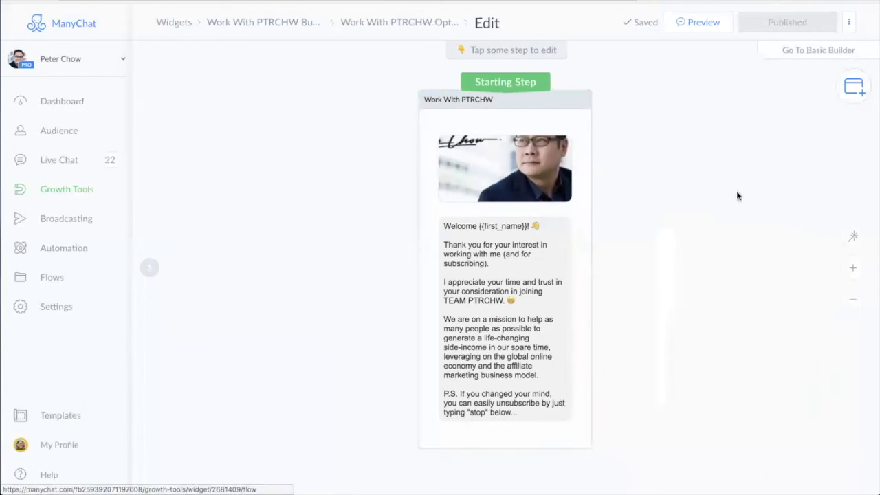
{"action": "scroll", "coordinate": [692, 189], "scroll_direction": "up", "scroll_amount": 3}
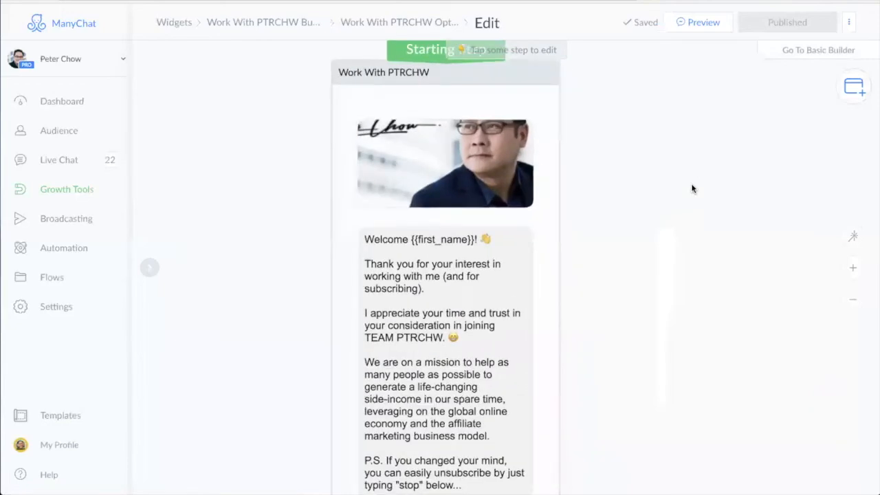
{"action": "scroll", "coordinate": [692, 189], "scroll_direction": "down", "scroll_amount": 3}
{"action": "scroll", "coordinate": [692, 189], "scroll_direction": "left", "scroll_amount": 5}
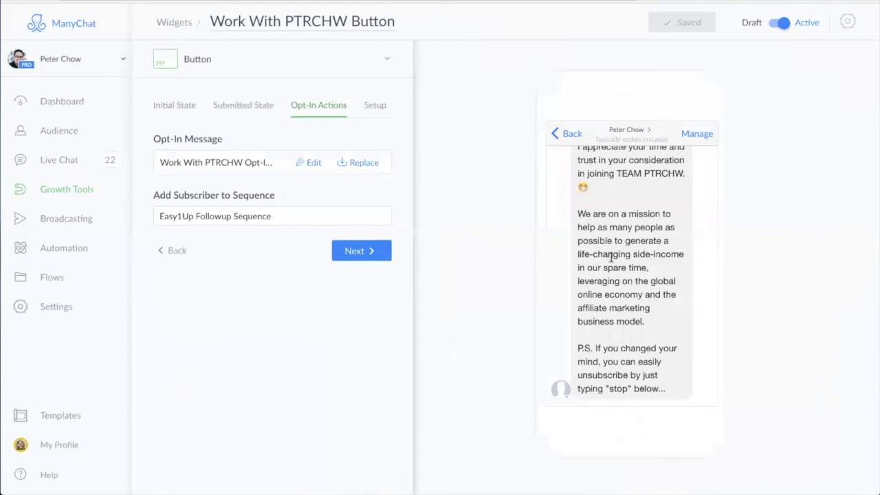
Step: Turn Redirect to URL back on in the button's Submitted State settings
{"action": "left_click", "coordinate": [246, 106]}
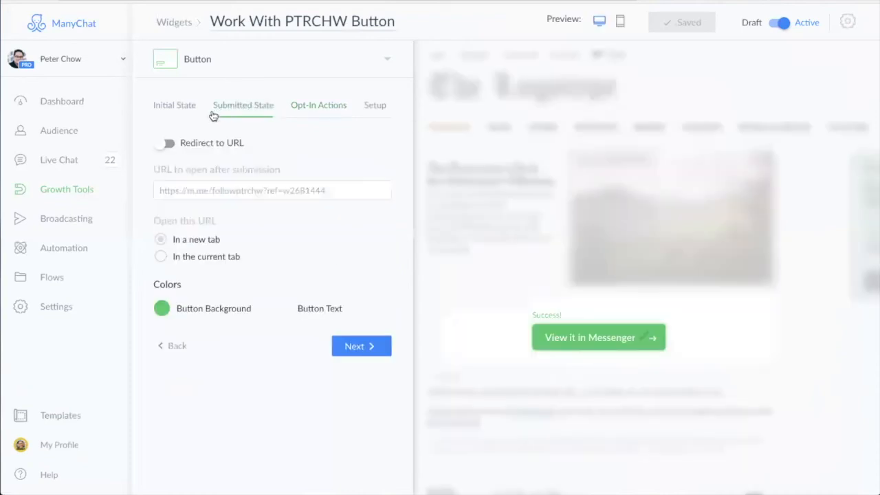
{"action": "left_click", "coordinate": [169, 143]}
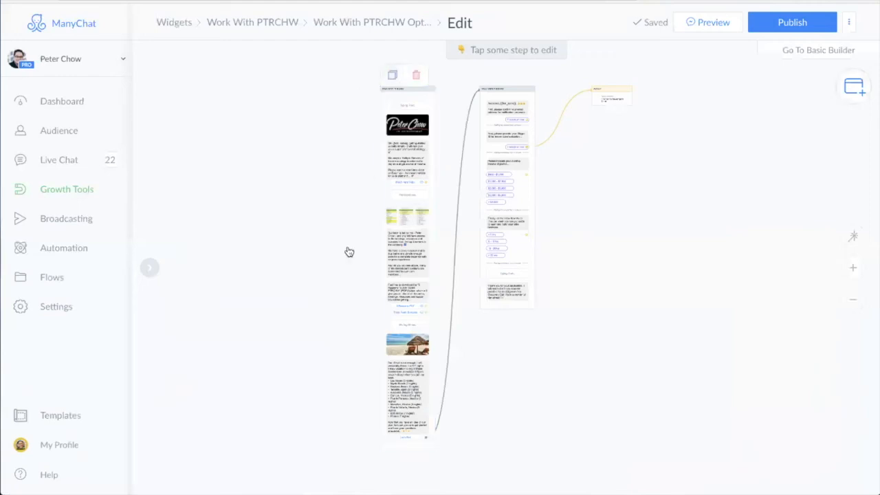
Step: Return to the Work With PTRCHW widget's setup and highlight its full Messenger Ref URL
{"action": "left_click", "coordinate": [356, 24]}
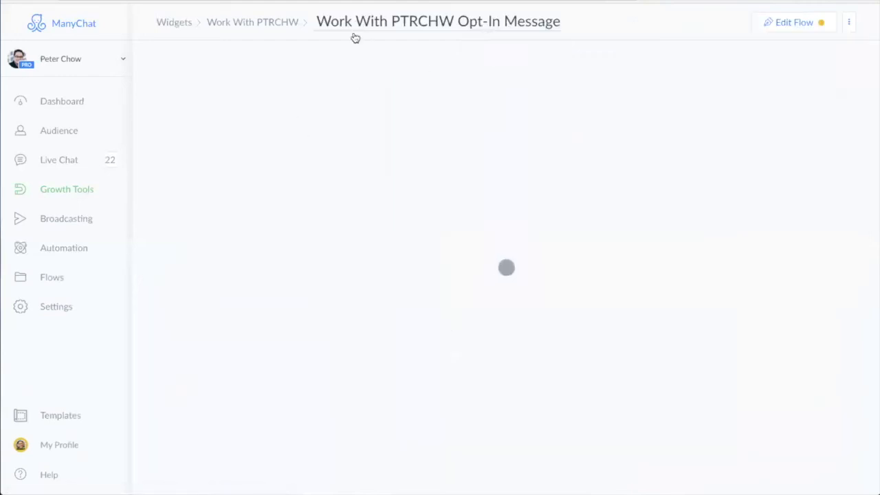
{"action": "left_click", "coordinate": [272, 23]}
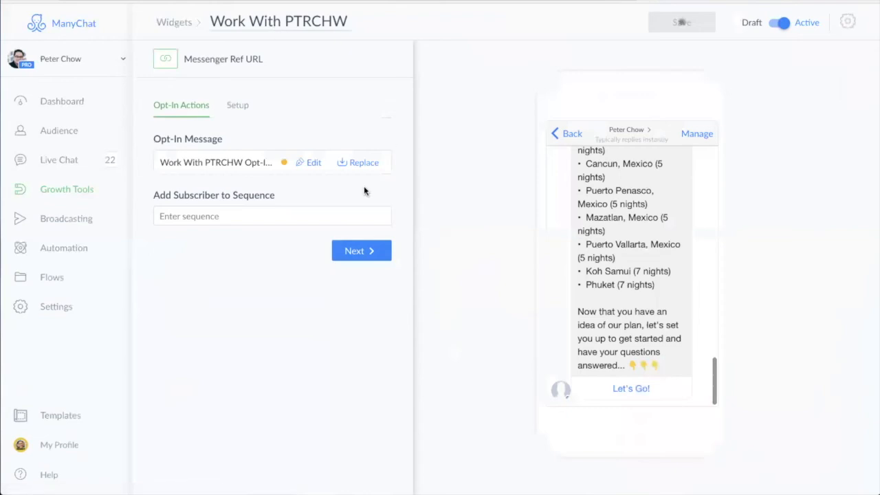
{"action": "left_click", "coordinate": [237, 106]}
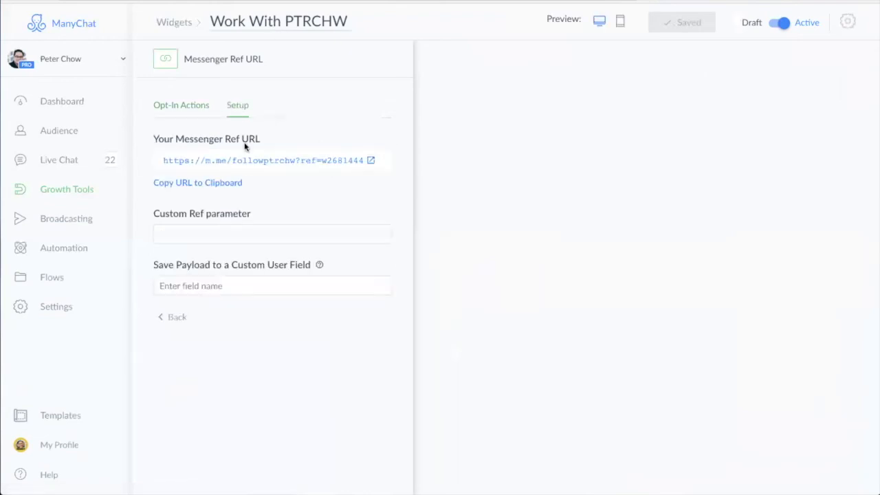
{"action": "left_click_drag", "start_coordinate": [157, 162], "coordinate": [361, 159]}
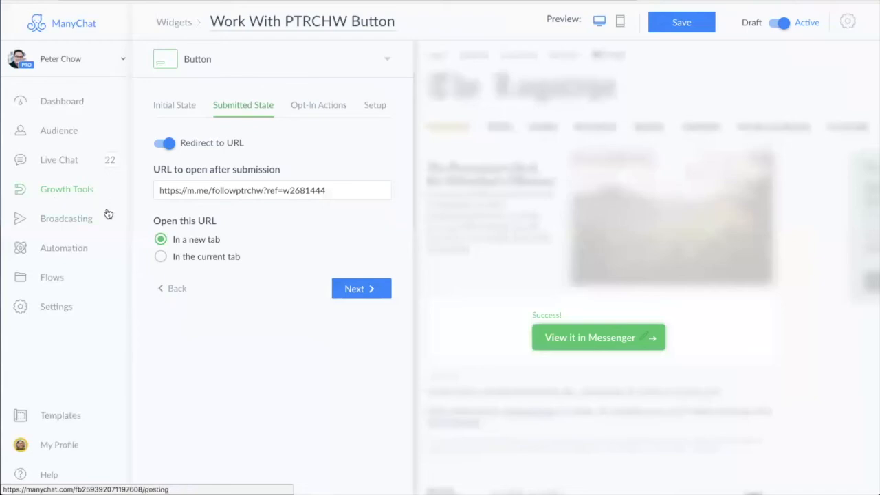
Step: Switch to the ClickFunnels editor to review the landing page, and revisit the Messenger Ref URL in ManyChat
{"action": "key", "text": "super+Tab"}
{"action": "key", "text": "super+Tab"}
{"action": "key", "text": "super+shift+Tab"}
{"action": "key", "text": "super+shift+Tab"}
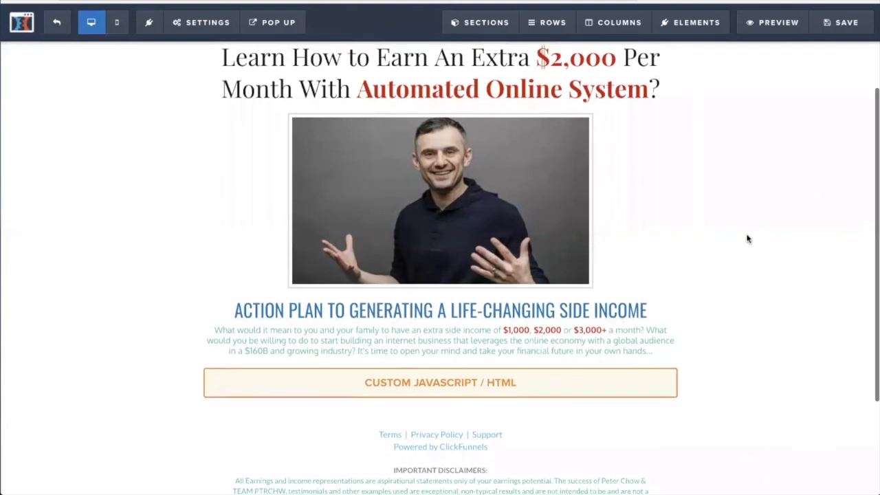
{"action": "scroll", "coordinate": [749, 238], "scroll_direction": "down", "scroll_amount": 1}
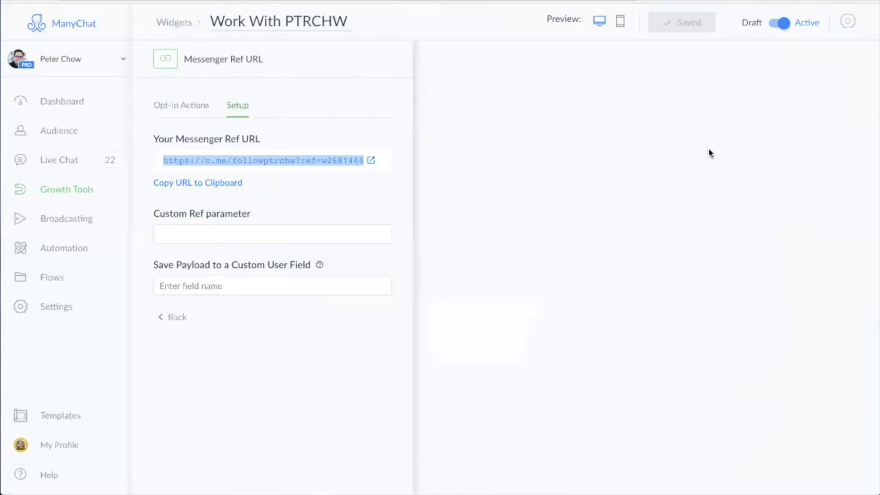
{"action": "left_click", "coordinate": [262, 165]}
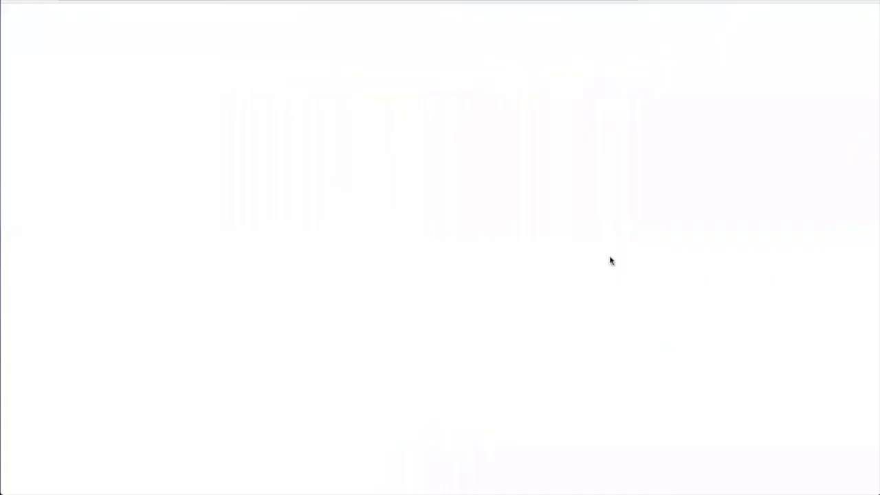
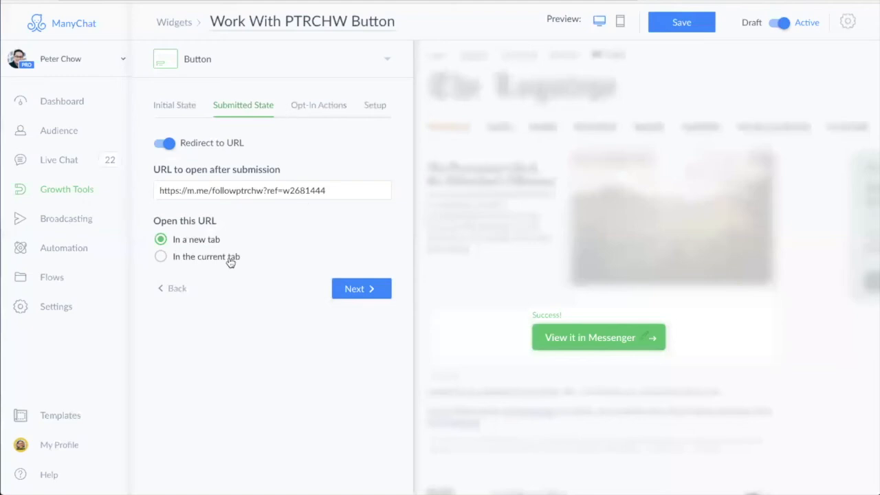
Step: Save the button widget with its redirect enabled, and view its opt-in message flow
{"action": "left_click", "coordinate": [322, 111]}
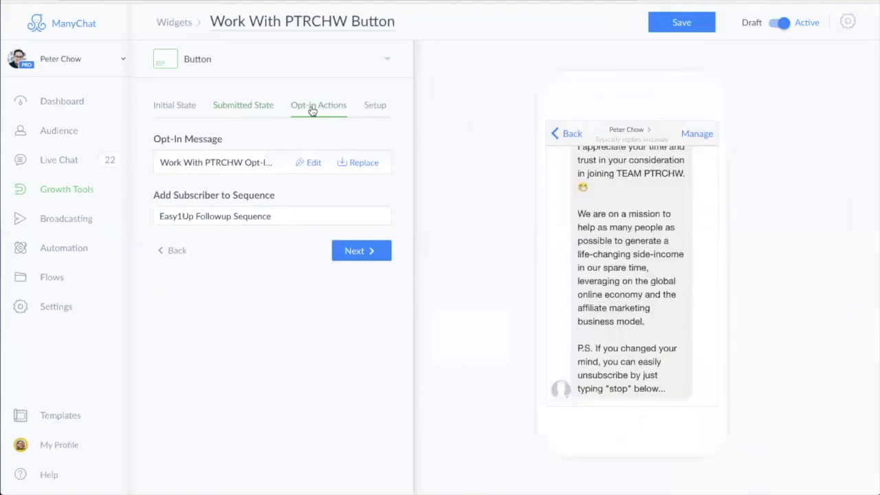
{"action": "left_click", "coordinate": [311, 163]}
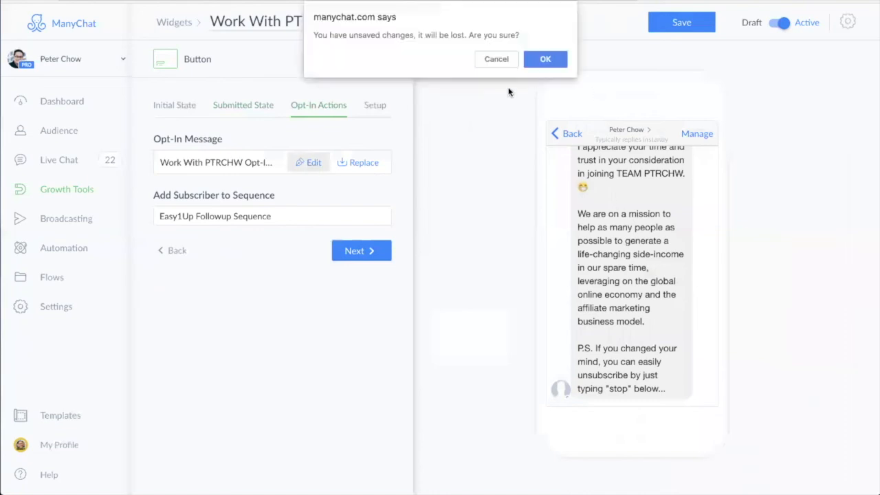
{"action": "left_click", "coordinate": [495, 59]}
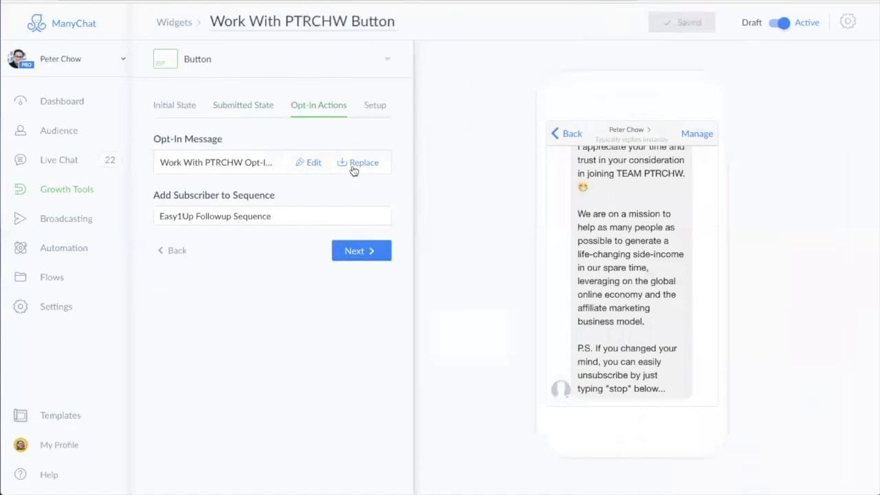
{"action": "left_click", "coordinate": [313, 163]}
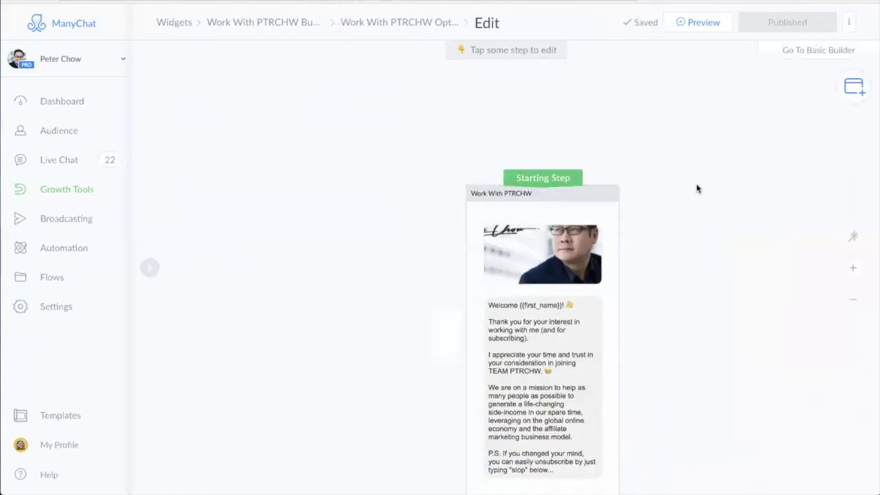
{"action": "scroll", "coordinate": [683, 213], "scroll_direction": "down", "scroll_amount": 5}
{"action": "left_click_drag", "start_coordinate": [703, 221], "coordinate": [499, 228]}
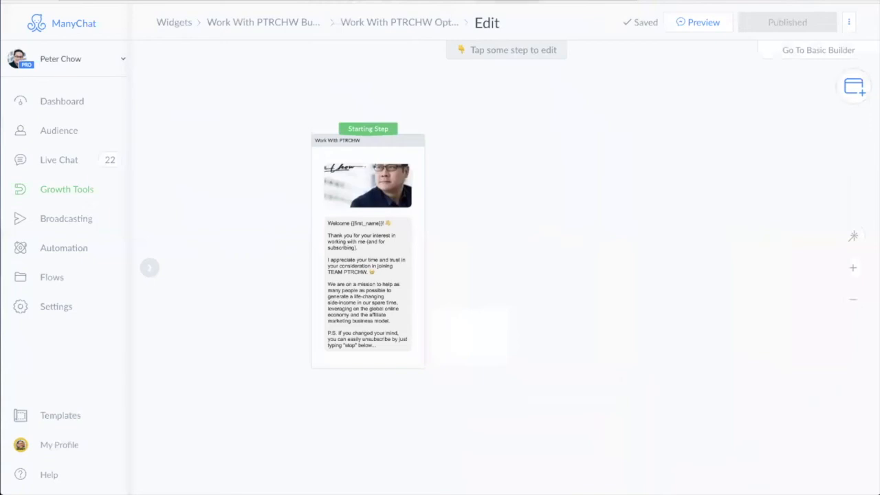
Step: Reopen the Work With PTRCHW Button from the growth tools, go to its setup, and start the JavaScript snippet installation
{"action": "left_click", "coordinate": [61, 192]}
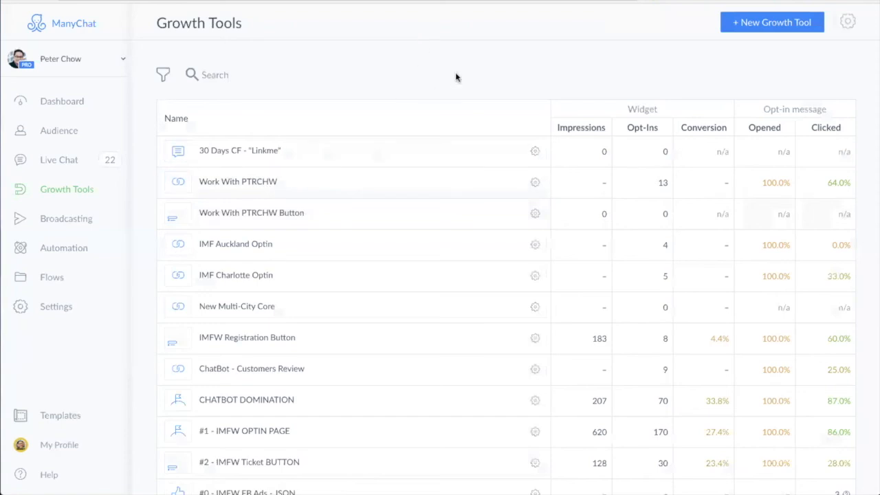
{"action": "left_click", "coordinate": [257, 214]}
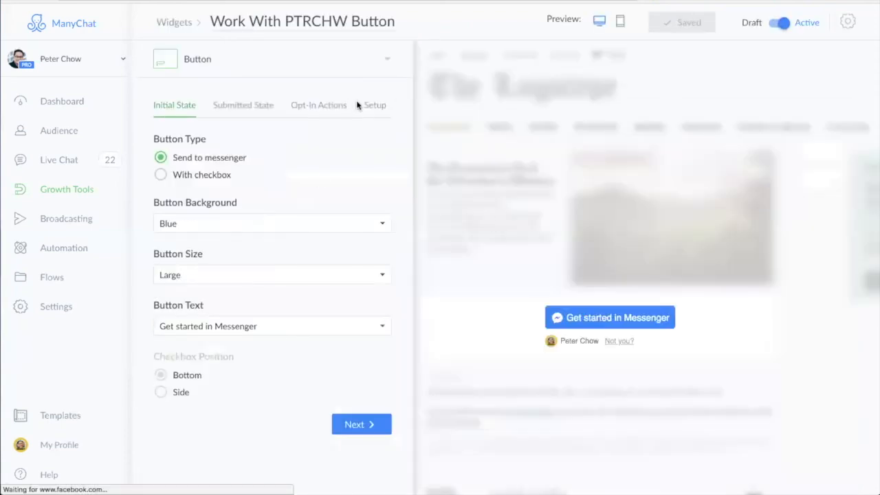
{"action": "left_click", "coordinate": [377, 108]}
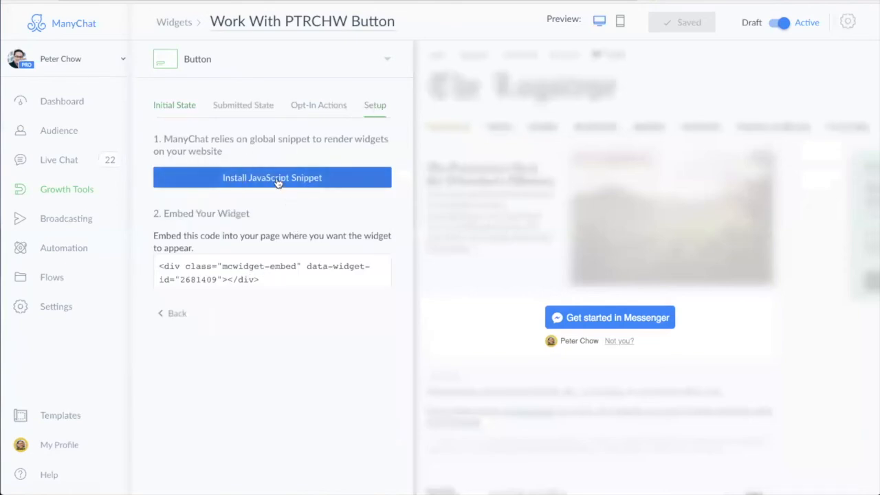
{"action": "left_click", "coordinate": [277, 177]}
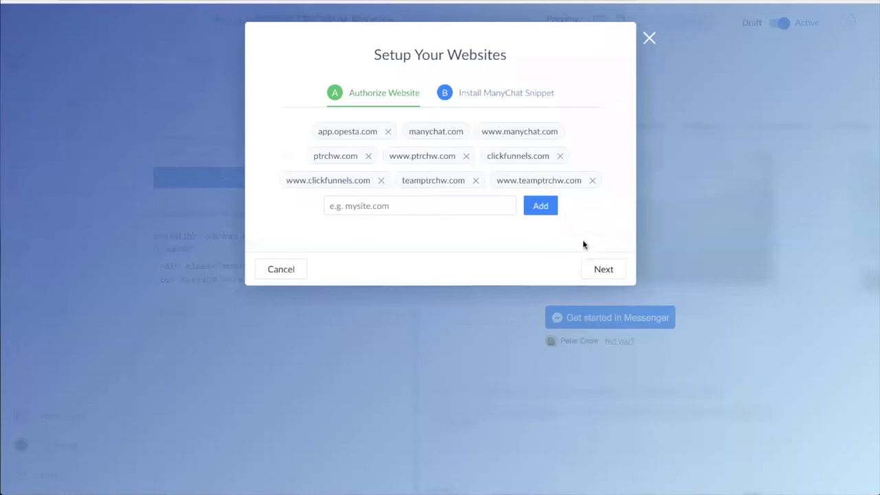
Step: Open the Install ManyChat Snippet stage, highlight the full script code, and switch to the ClickFunnels editor
{"action": "left_click", "coordinate": [520, 92]}
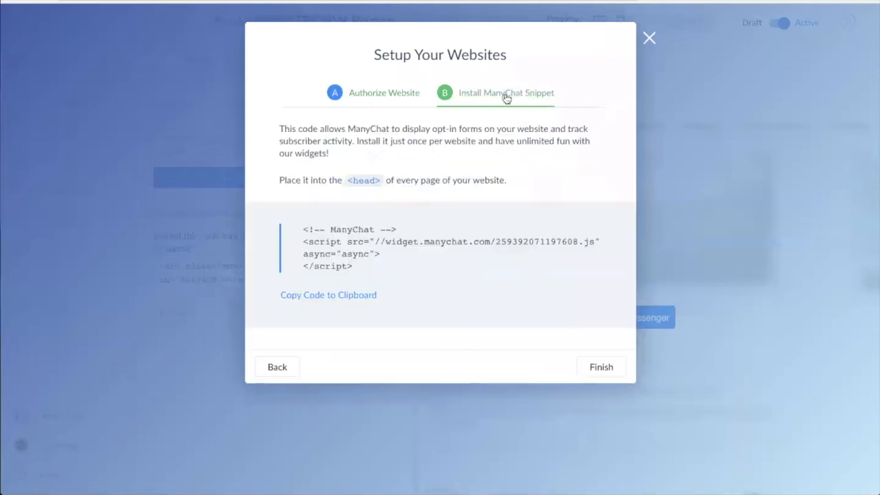
{"action": "left_click_drag", "start_coordinate": [367, 266], "coordinate": [302, 230]}
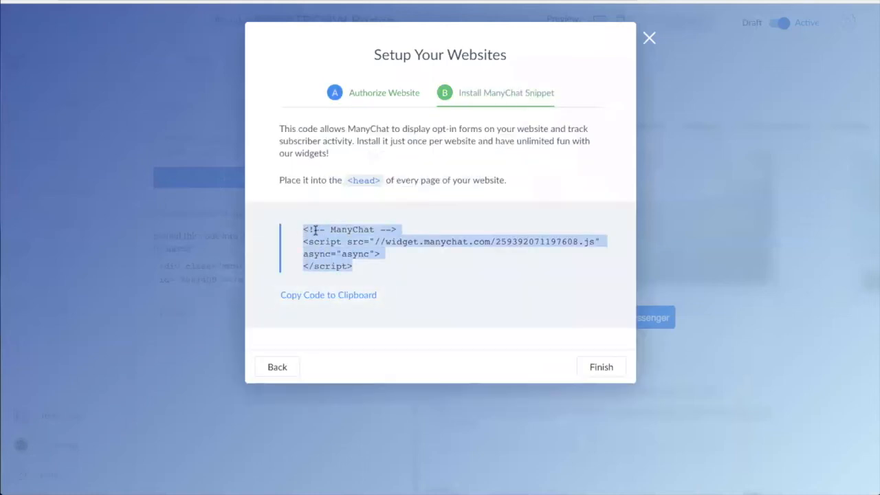
{"action": "key", "text": "super+Tab"}
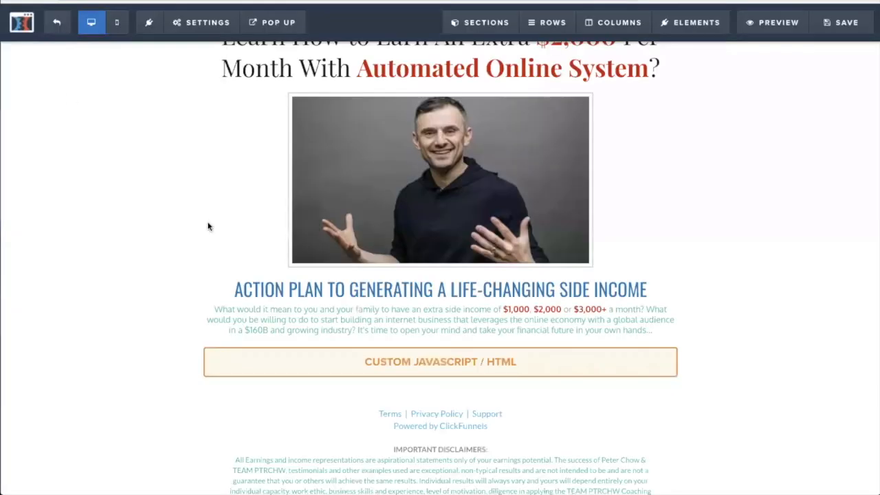
Step: Open the landing page's header tracking code, check the ManyChat script in it, and save the page
{"action": "left_click", "coordinate": [205, 22]}
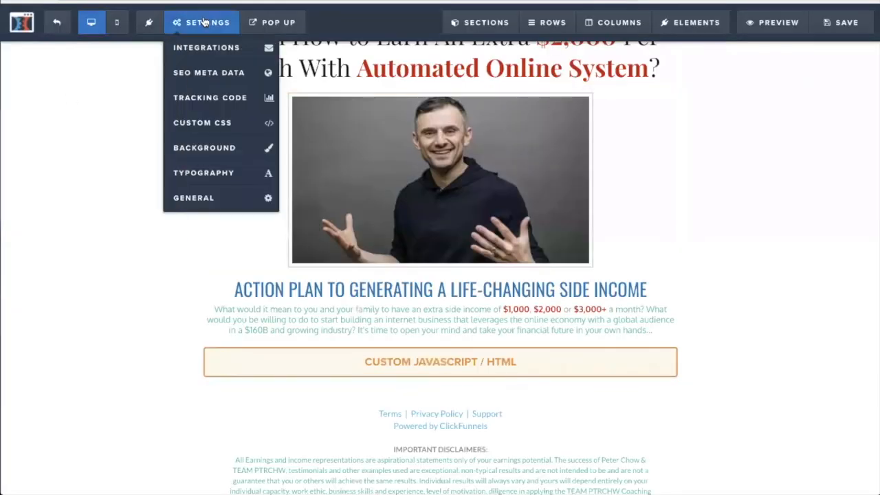
{"action": "left_click", "coordinate": [211, 100]}
{"action": "left_click_drag", "start_coordinate": [290, 134], "coordinate": [232, 118]}
{"action": "left_click", "coordinate": [351, 181]}
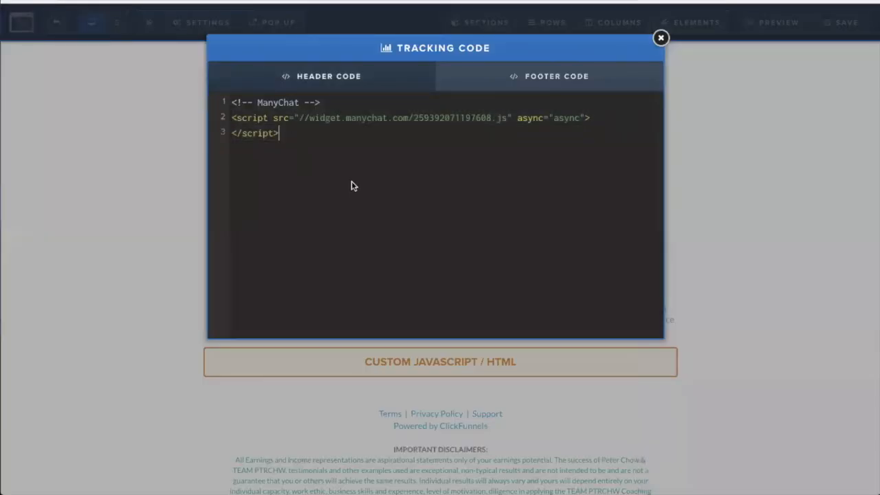
{"action": "left_click", "coordinate": [661, 37]}
{"action": "left_click", "coordinate": [844, 22]}
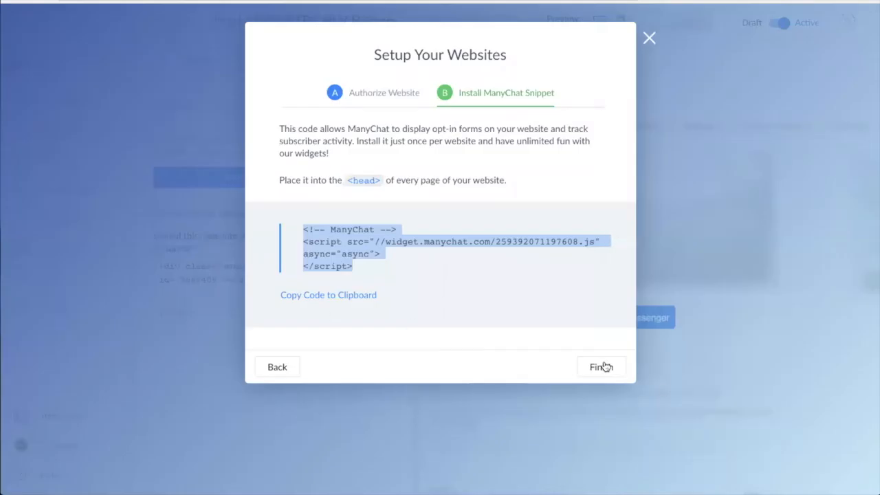
Step: Finish the website setup in ManyChat and copy the button widget's embed code
{"action": "left_click", "coordinate": [601, 366]}
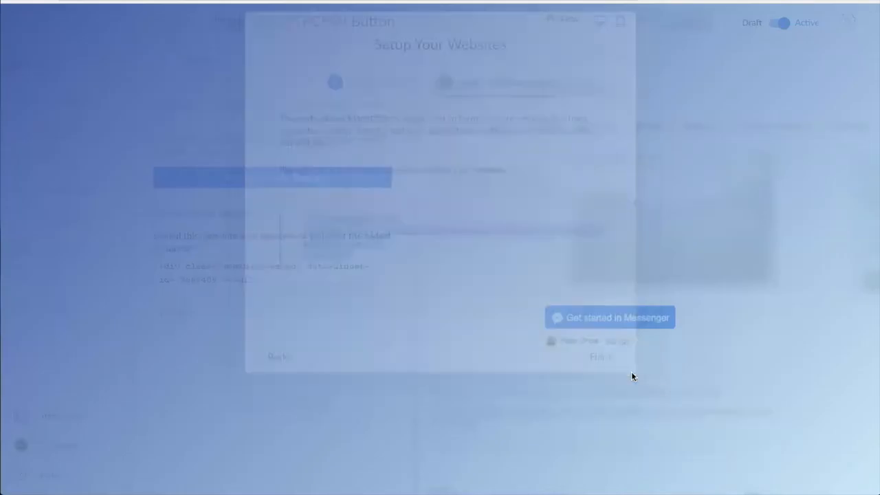
{"action": "left_click_drag", "start_coordinate": [277, 281], "coordinate": [162, 266]}
{"action": "key", "text": "ctrl+c"}
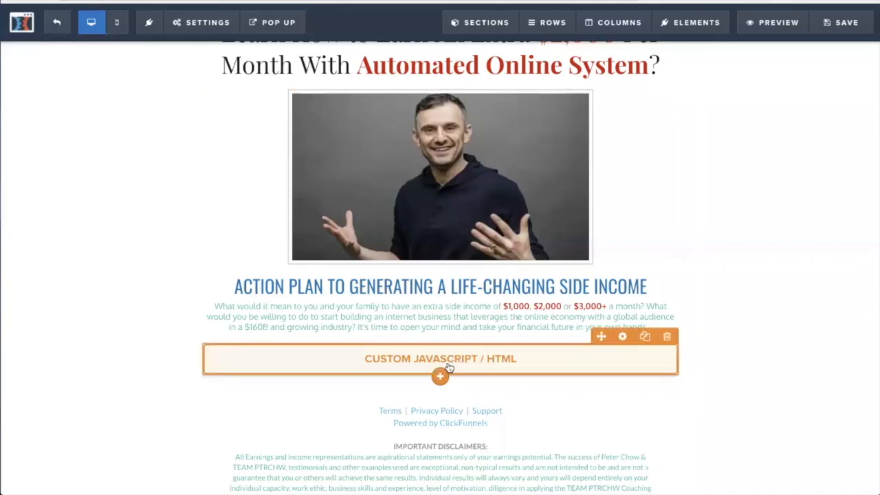
Step: Add a Custom JS/HTML element below the existing one on the ClickFunnels landing page
{"action": "left_click", "coordinate": [439, 377]}
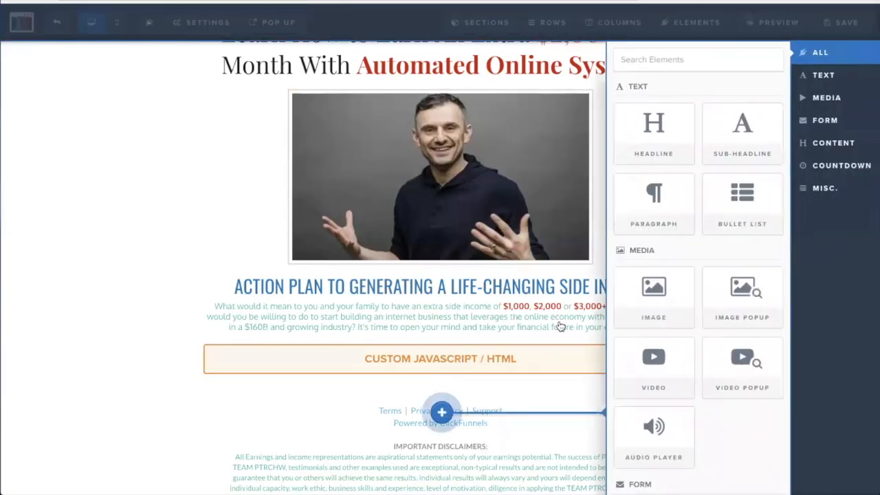
{"action": "scroll", "coordinate": [733, 260], "scroll_direction": "down", "scroll_amount": 3}
{"action": "scroll", "coordinate": [733, 260], "scroll_direction": "down", "scroll_amount": 10}
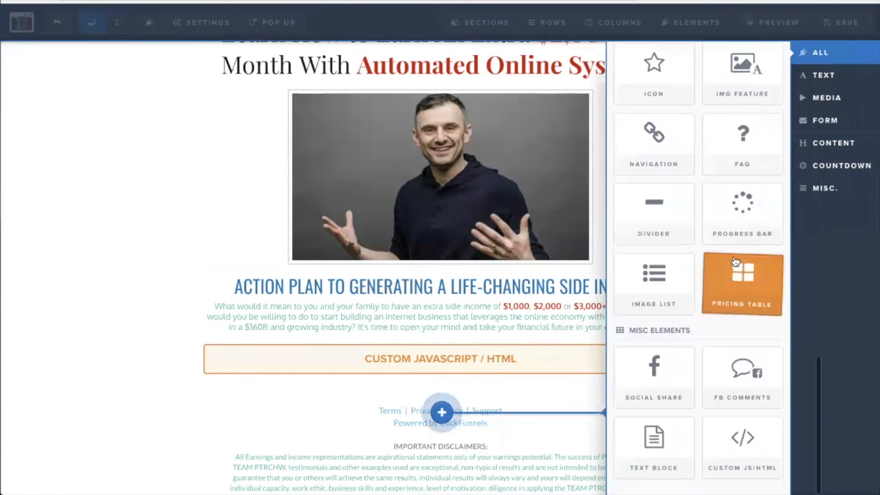
{"action": "left_click", "coordinate": [735, 443]}
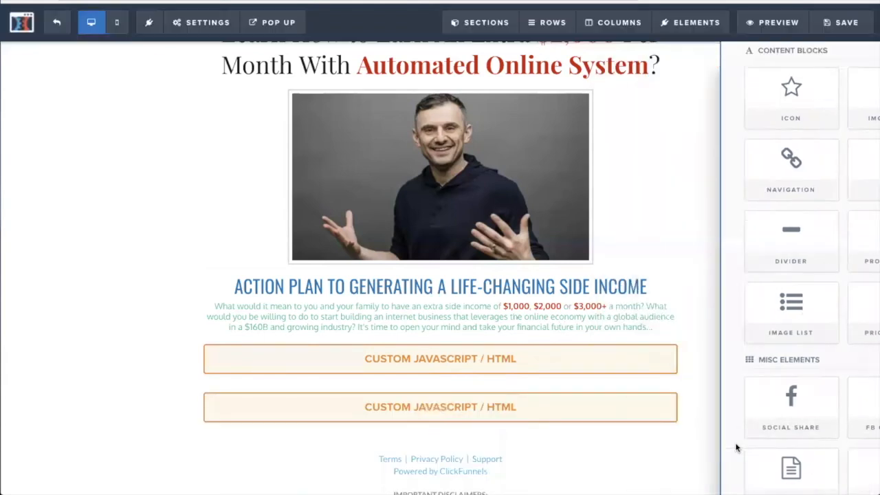
Step: Paste the button widget's embed code into the new Custom JS/HTML element's code editor
{"action": "left_click", "coordinate": [543, 412]}
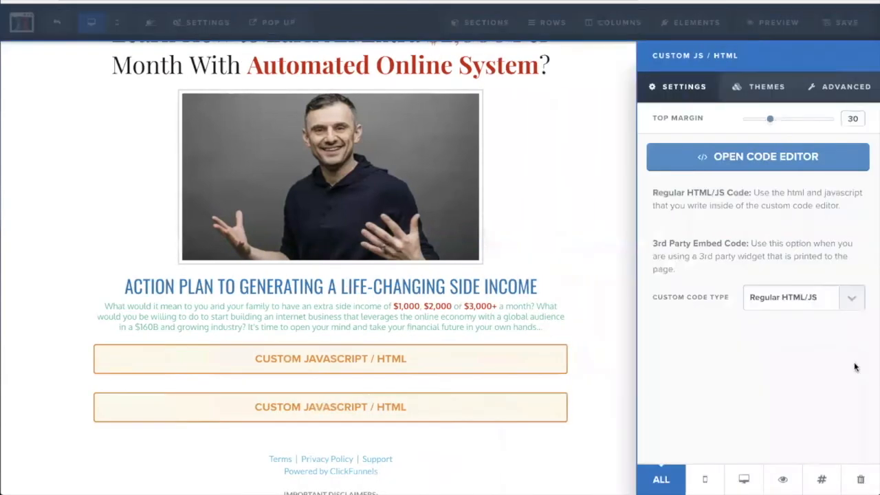
{"action": "left_click", "coordinate": [746, 163]}
{"action": "key", "text": "ctrl+v"}
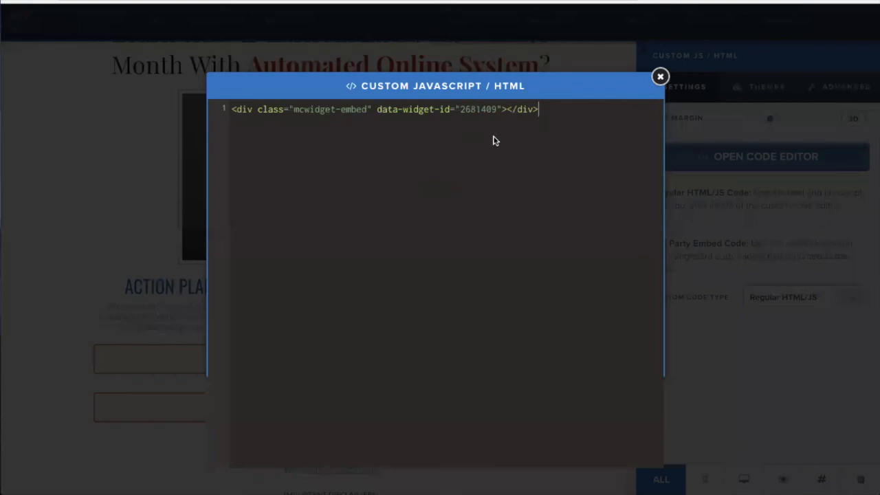
{"action": "left_click", "coordinate": [660, 77]}
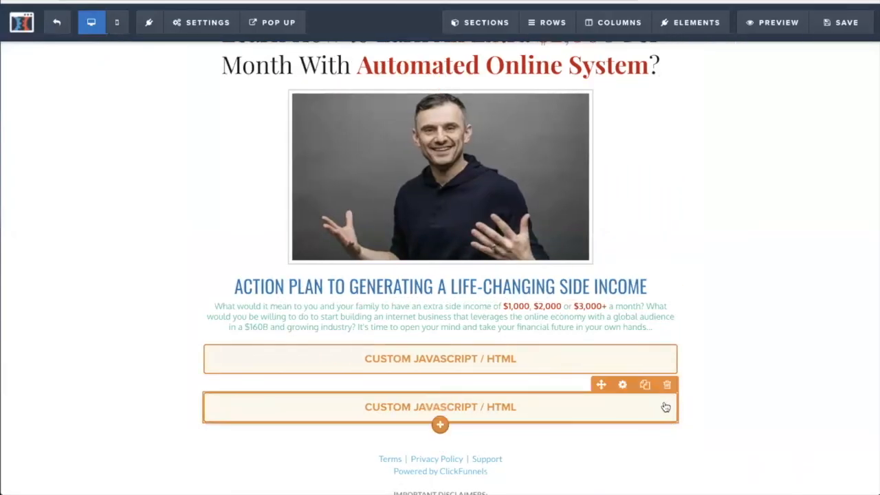
Step: Delete the second Custom JavaScript / HTML element and save the landing page
{"action": "left_click", "coordinate": [666, 385]}
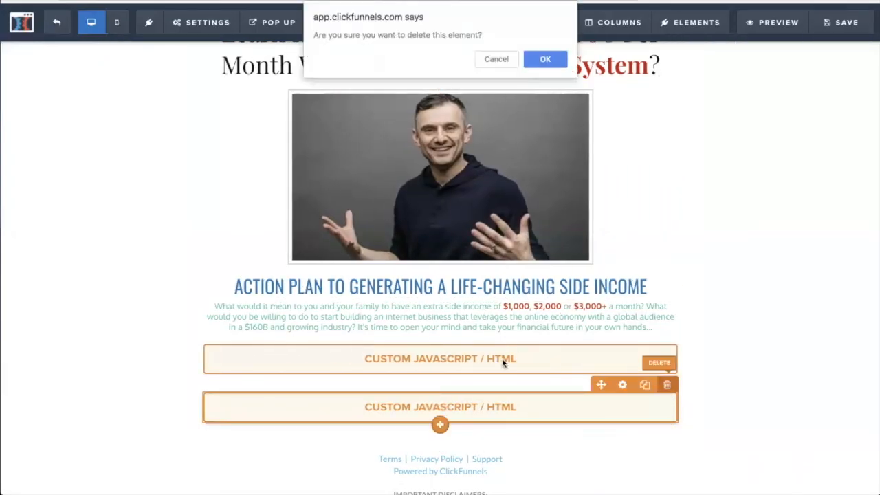
{"action": "left_click", "coordinate": [547, 60]}
{"action": "left_click", "coordinate": [846, 29]}
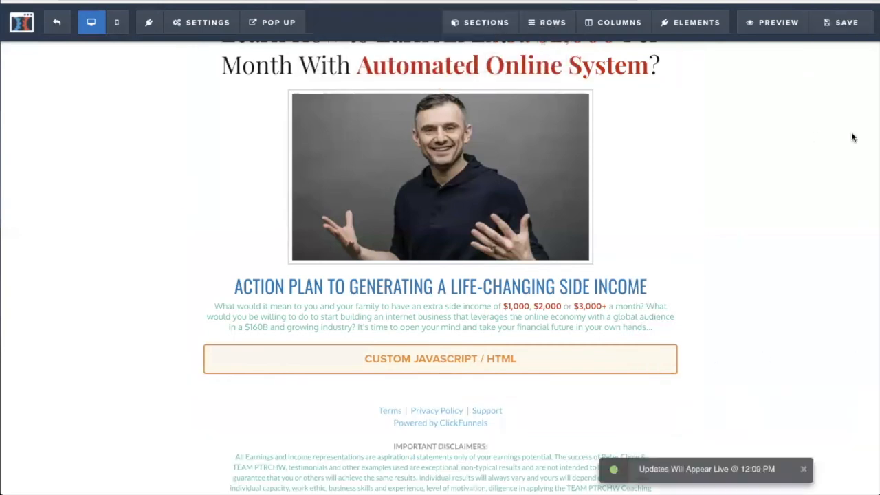
Step: Preview the landing page, examine the bot's message sequence in Messenger, and return to the page editor
{"action": "left_click", "coordinate": [786, 22]}
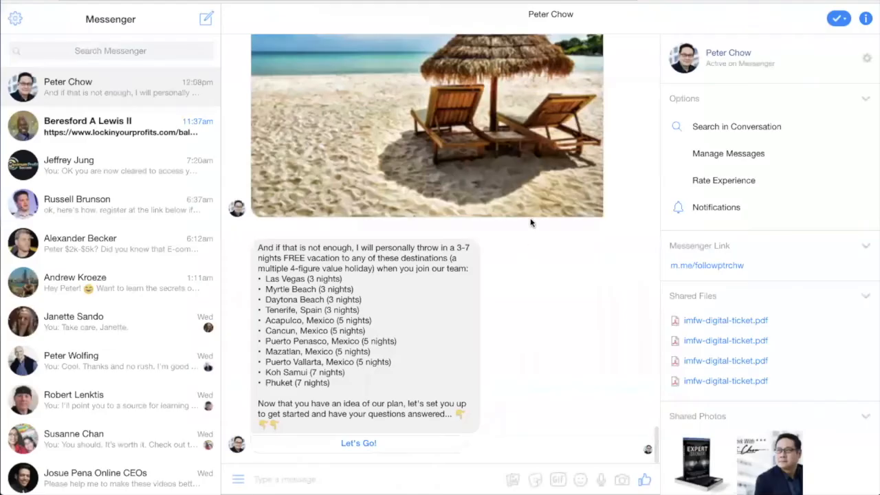
{"action": "scroll", "coordinate": [527, 196], "scroll_direction": "up", "scroll_amount": 3}
{"action": "scroll", "coordinate": [526, 193], "scroll_direction": "down", "scroll_amount": 4}
{"action": "scroll", "coordinate": [525, 192], "scroll_direction": "up", "scroll_amount": 13}
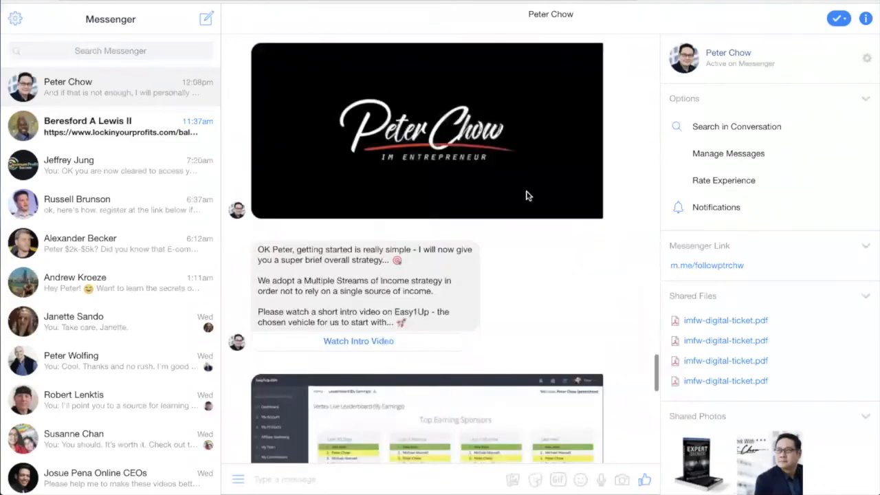
{"action": "scroll", "coordinate": [526, 195], "scroll_direction": "down", "scroll_amount": 13}
{"action": "scroll", "coordinate": [525, 195], "scroll_direction": "down", "scroll_amount": 3}
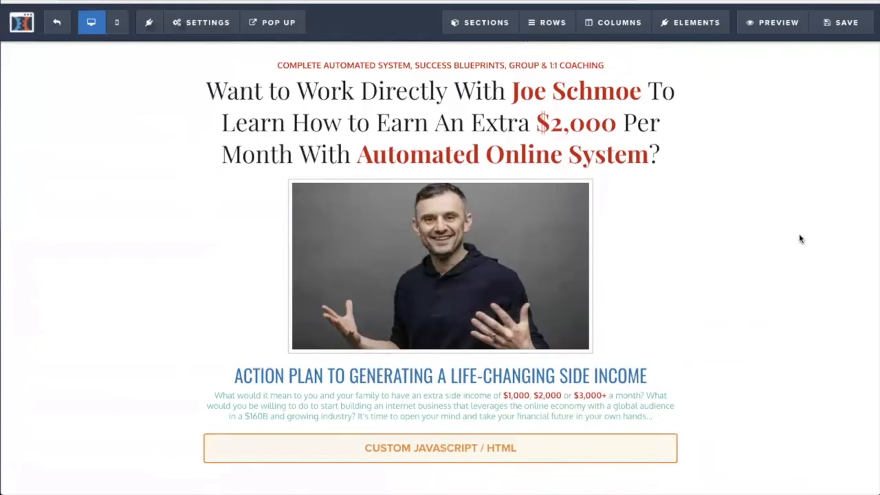
{"action": "scroll", "coordinate": [806, 252], "scroll_direction": "down", "scroll_amount": 5}
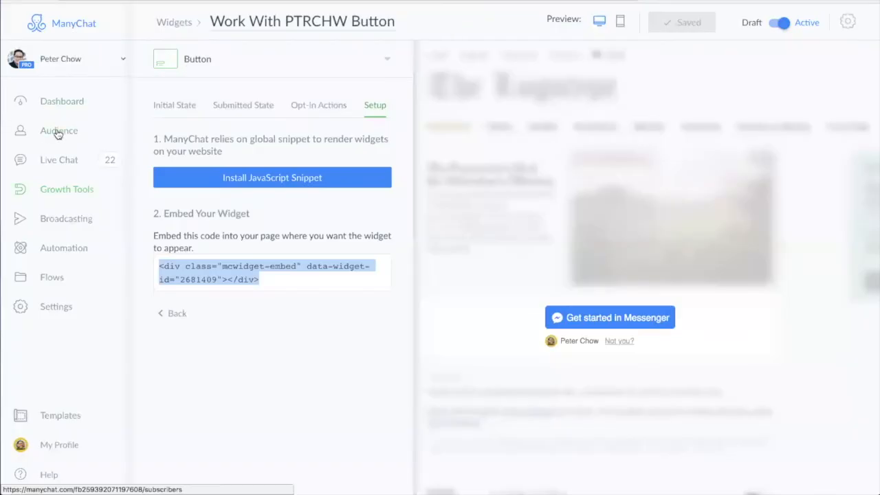
Step: Open ManyChat's Growth Tools list and examine the widgets' impressions, opt-ins, conversion, opened and clicked statistics
{"action": "left_click", "coordinate": [67, 188]}
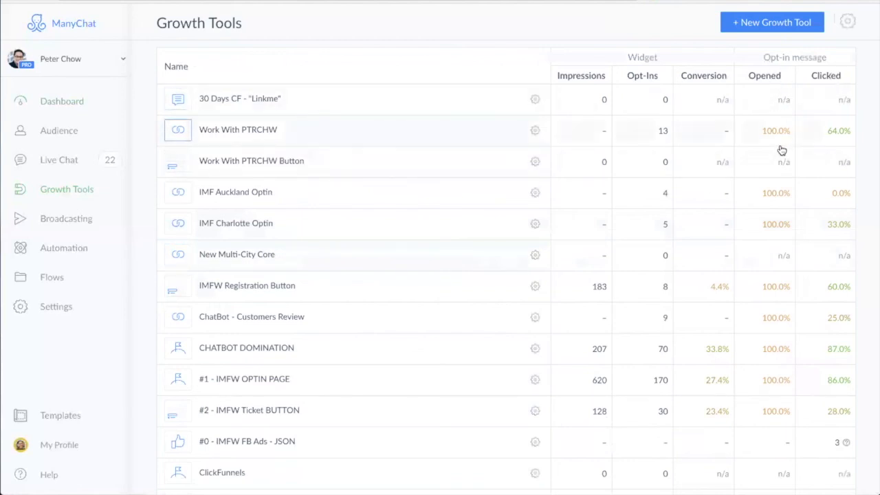
{"action": "scroll", "coordinate": [772, 415], "scroll_direction": "down", "scroll_amount": 1}
{"action": "scroll", "coordinate": [770, 415], "scroll_direction": "up", "scroll_amount": 2}
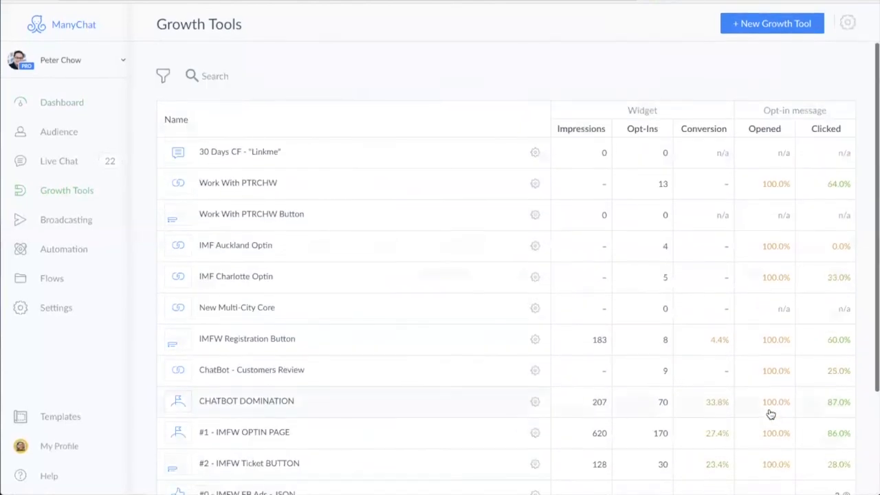
{"action": "scroll", "coordinate": [769, 417], "scroll_direction": "down", "scroll_amount": 1}
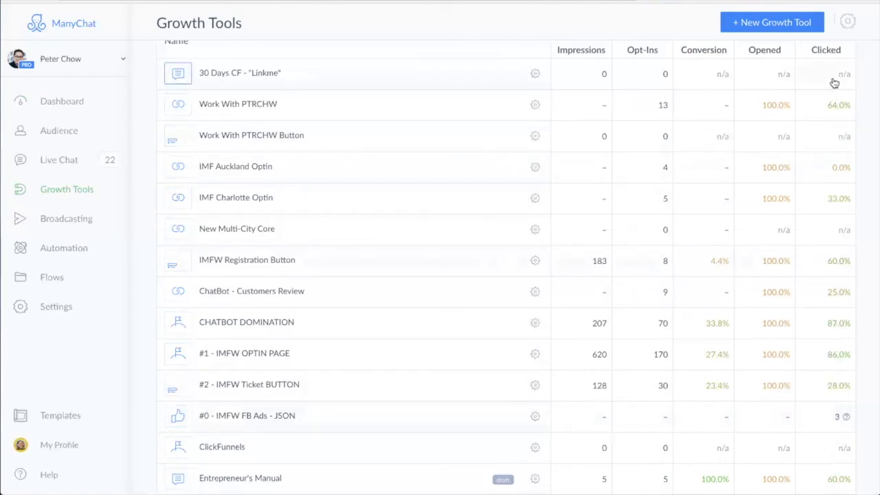
{"action": "scroll", "coordinate": [477, 55], "scroll_direction": "up", "scroll_amount": 2}
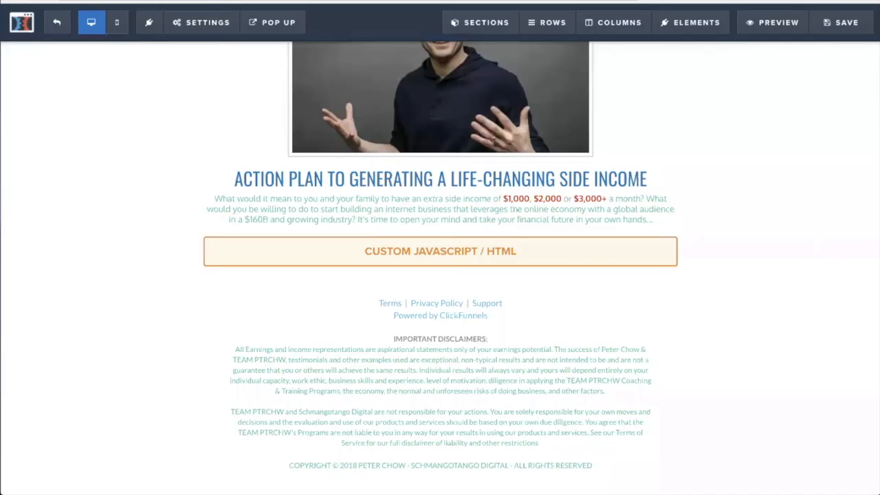
Step: Review the landing page in the ClickFunnels editor from its headline down to the custom code element and disclaimers
{"action": "scroll", "coordinate": [750, 207], "scroll_direction": "up", "scroll_amount": 3}
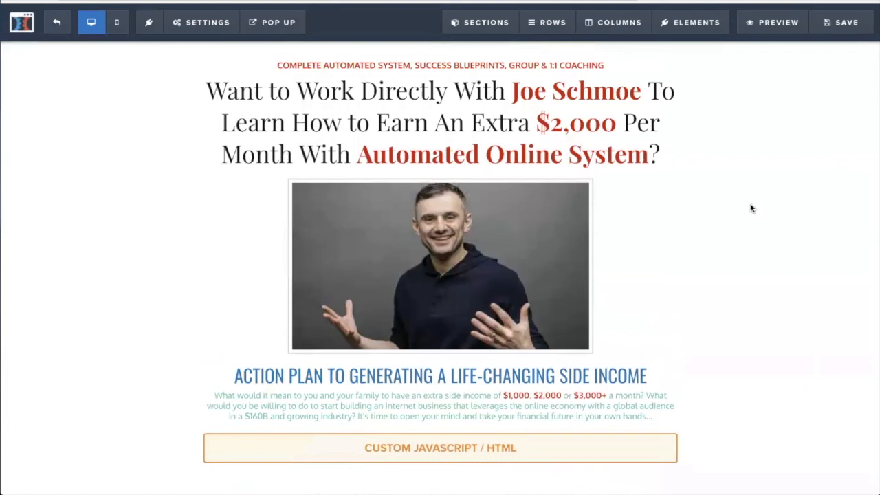
{"action": "scroll", "coordinate": [772, 325], "scroll_direction": "down", "scroll_amount": 2}
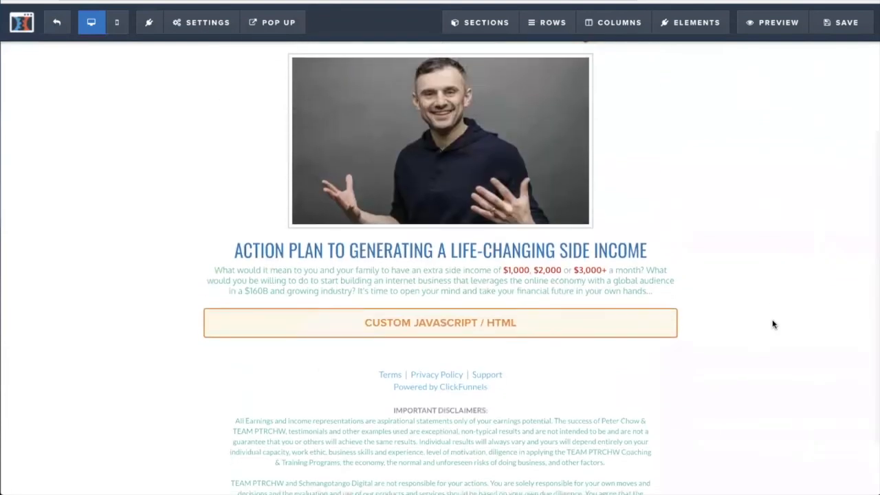
{"action": "scroll", "coordinate": [544, 344], "scroll_direction": "up", "scroll_amount": 1}
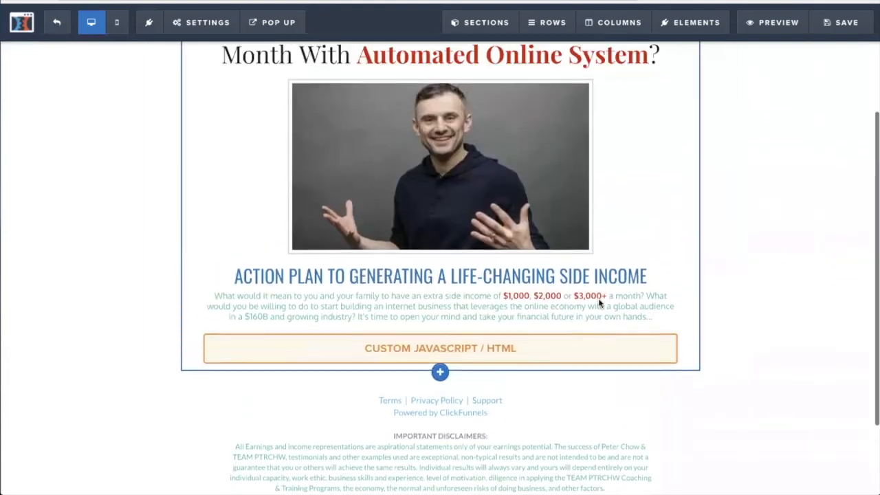
{"action": "scroll", "coordinate": [599, 302], "scroll_direction": "up", "scroll_amount": 2}
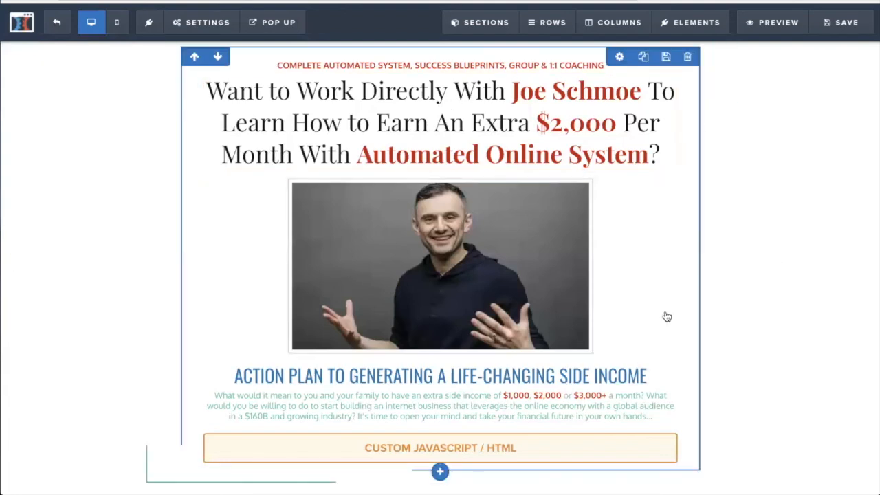
{"action": "scroll", "coordinate": [677, 315], "scroll_direction": "down", "scroll_amount": 3}
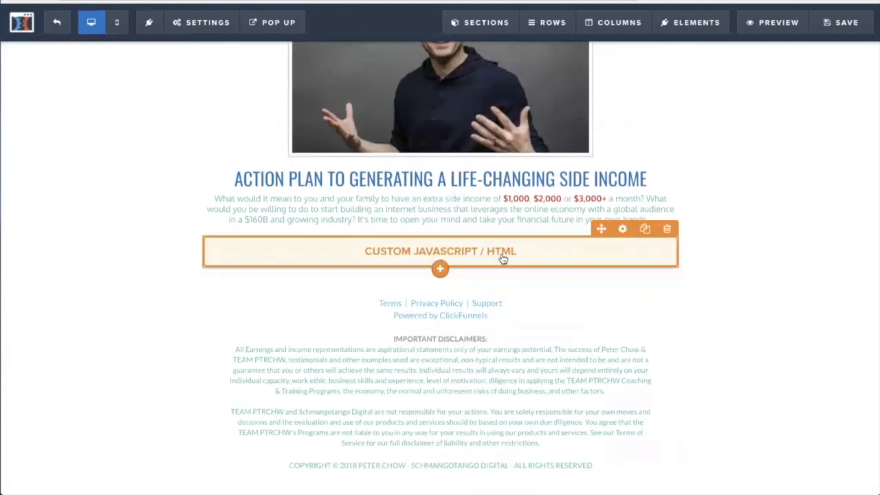
Step: Switch to the training notes and review the Part 1 bridge page campaign and Part 2 autoresponder integration sections
{"action": "left_click", "coordinate": [59, 23]}
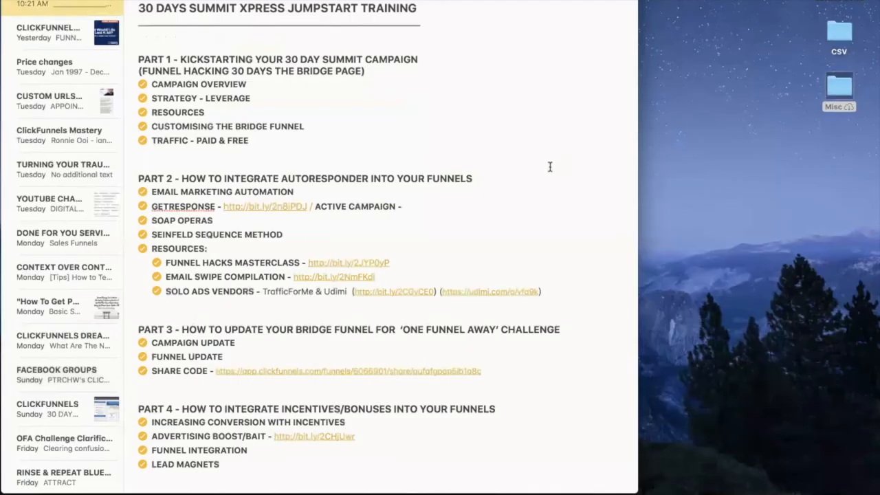
{"action": "scroll", "coordinate": [561, 151], "scroll_direction": "down", "scroll_amount": 2}
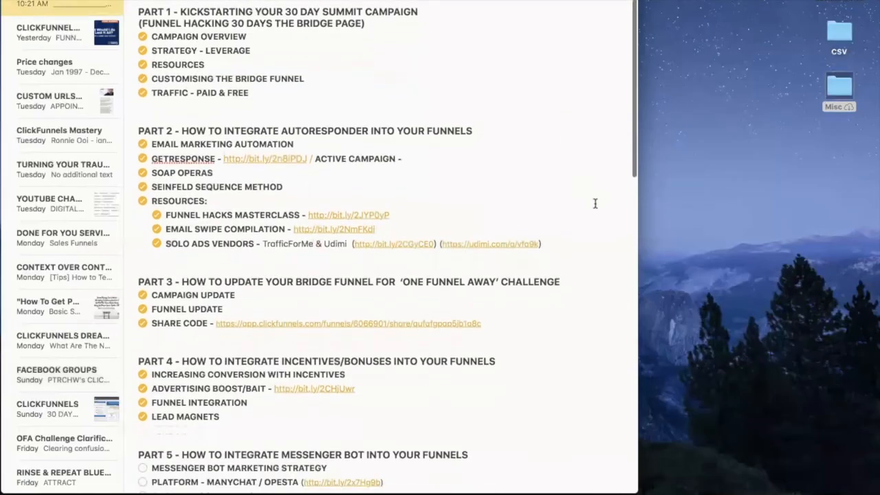
{"action": "scroll", "coordinate": [595, 202], "scroll_direction": "up", "scroll_amount": 1}
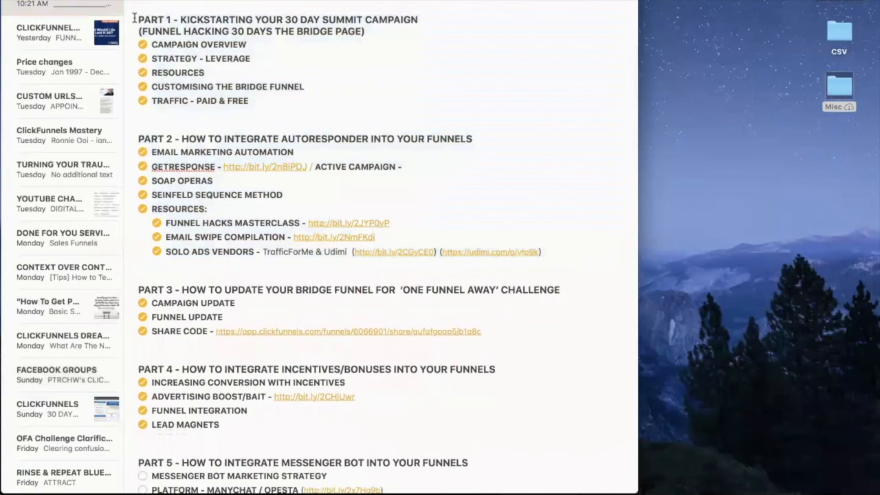
{"action": "left_click_drag", "start_coordinate": [135, 17], "coordinate": [451, 20]}
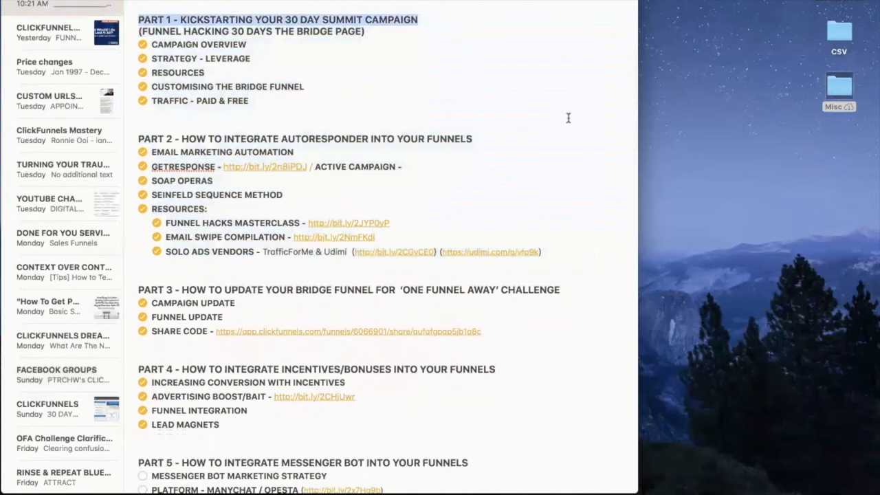
{"action": "scroll", "coordinate": [550, 171], "scroll_direction": "down", "scroll_amount": 4}
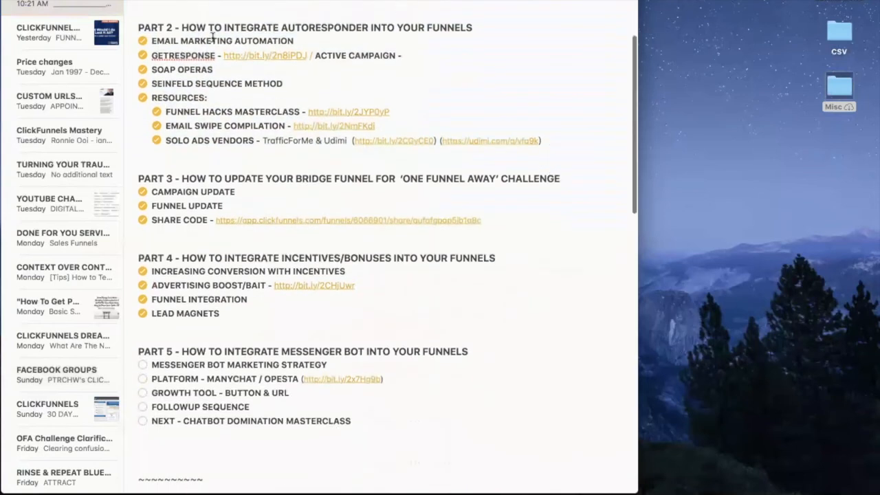
{"action": "left_click_drag", "start_coordinate": [220, 28], "coordinate": [503, 23]}
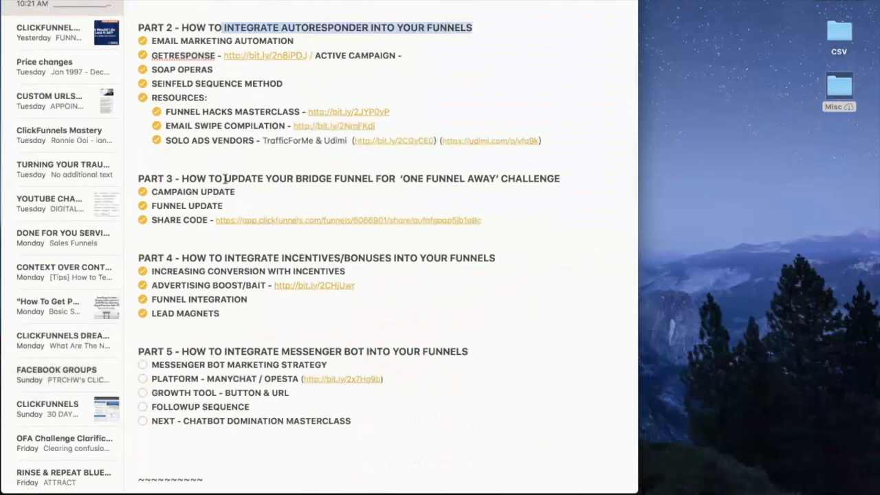
{"action": "scroll", "coordinate": [225, 179], "scroll_direction": "up", "scroll_amount": 1}
{"action": "scroll", "coordinate": [279, 202], "scroll_direction": "up", "scroll_amount": 5}
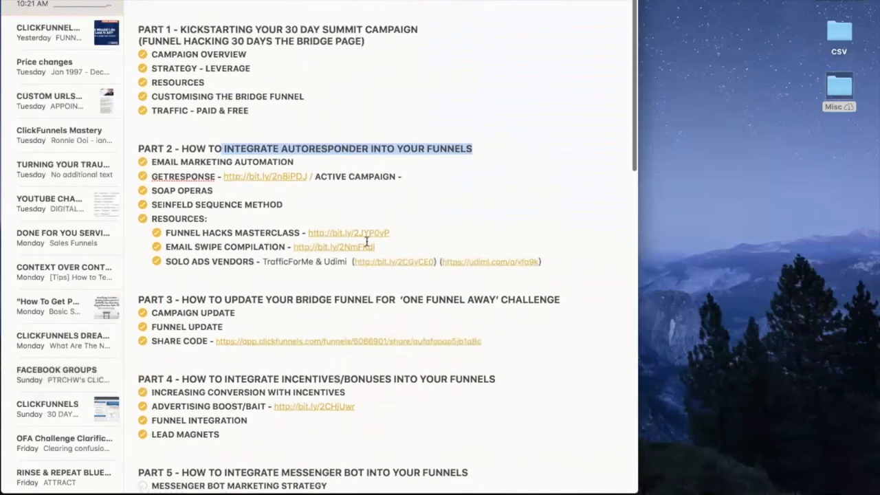
{"action": "left_click_drag", "start_coordinate": [285, 33], "coordinate": [417, 35]}
{"action": "scroll", "coordinate": [435, 215], "scroll_direction": "down", "scroll_amount": 6}
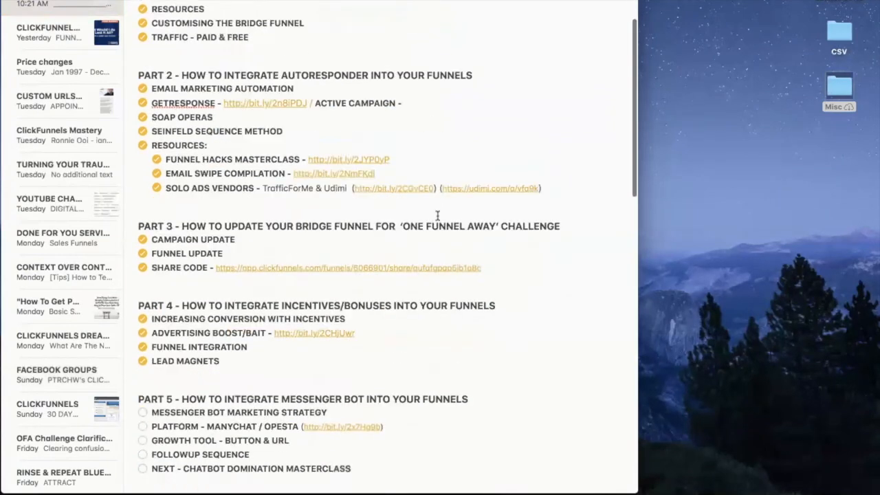
Step: Review the outline headings for Part 3 One Funnel Away, Part 4 incentives/bonuses and Part 5 Messenger bot
{"action": "left_click_drag", "start_coordinate": [401, 152], "coordinate": [507, 152]}
{"action": "scroll", "coordinate": [514, 232], "scroll_direction": "down", "scroll_amount": 2}
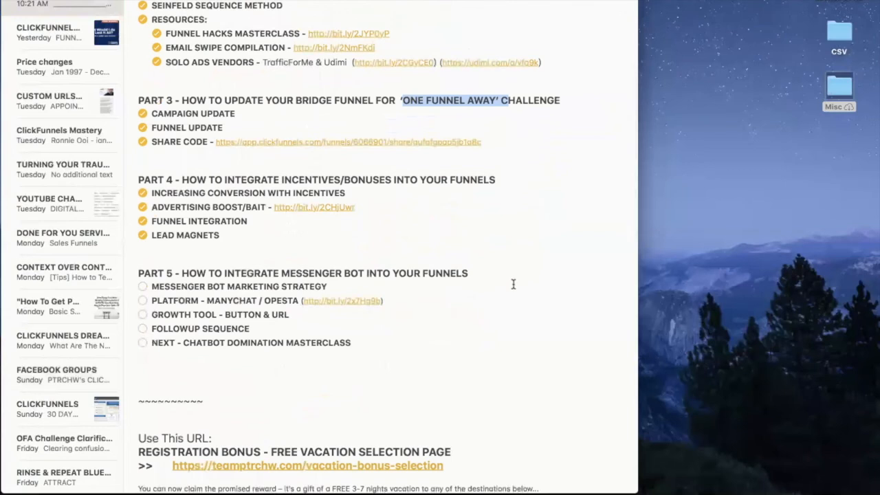
{"action": "left_click_drag", "start_coordinate": [193, 180], "coordinate": [506, 179]}
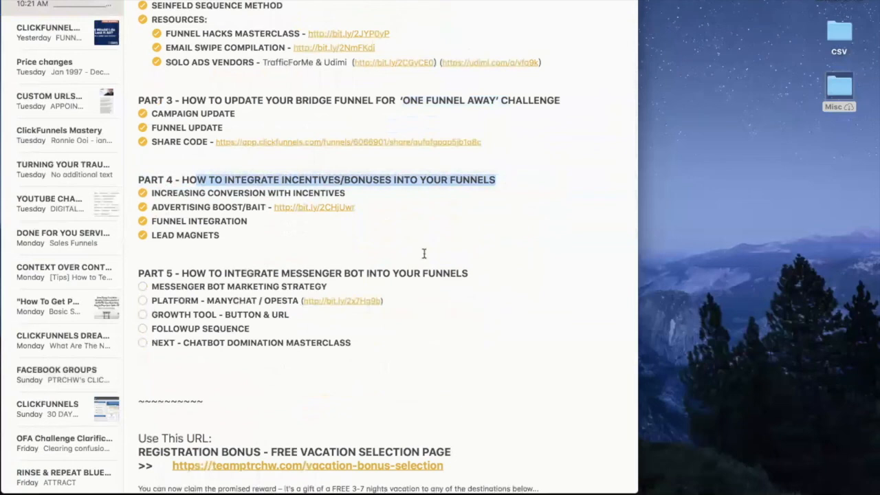
{"action": "left_click", "coordinate": [291, 230]}
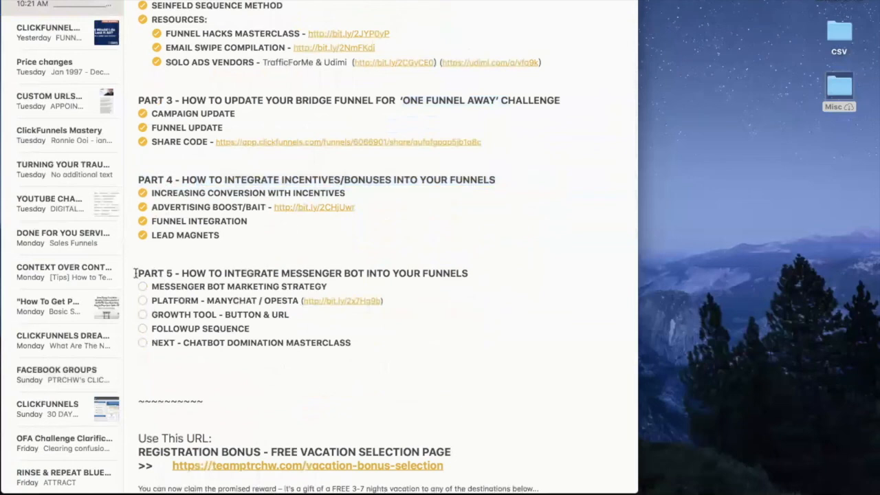
{"action": "left_click_drag", "start_coordinate": [139, 273], "coordinate": [477, 272]}
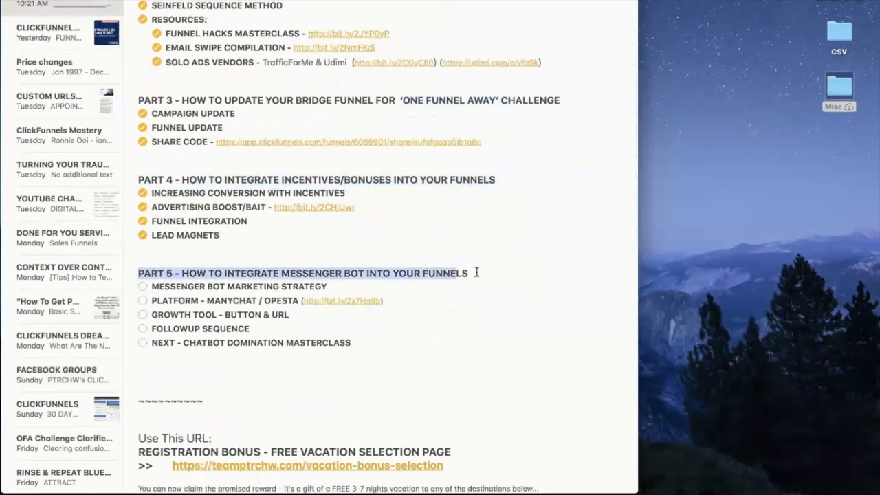
{"action": "triple_click", "coordinate": [275, 378]}
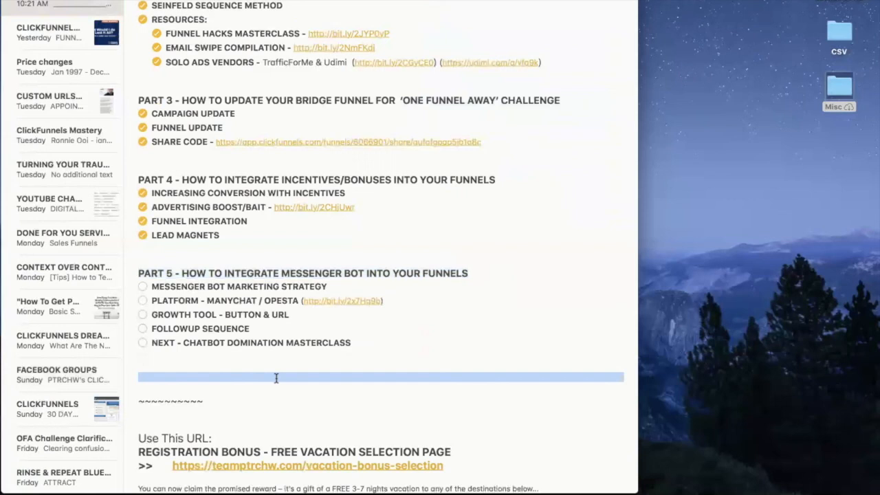
Step: Mark the Part 5 items Messenger Bot Marketing Strategy, Platform, Growth Tool and Followup Sequence as completed
{"action": "left_click", "coordinate": [142, 286]}
{"action": "left_click", "coordinate": [143, 301]}
{"action": "left_click_drag", "start_coordinate": [183, 273], "coordinate": [503, 269]}
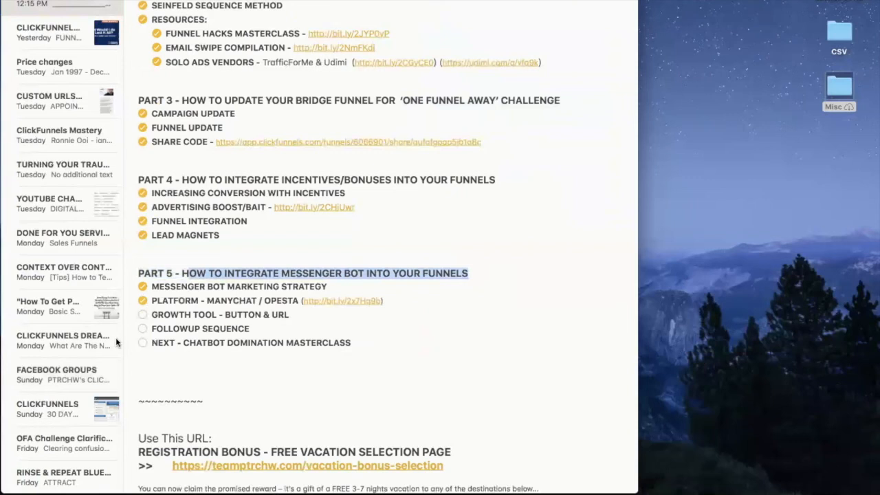
{"action": "left_click", "coordinate": [142, 315]}
Step: Switch to Chrome and open the 30 Days Summit Followup sequence among ManyChat's automation sequences
{"action": "key", "text": "super+Tab"}
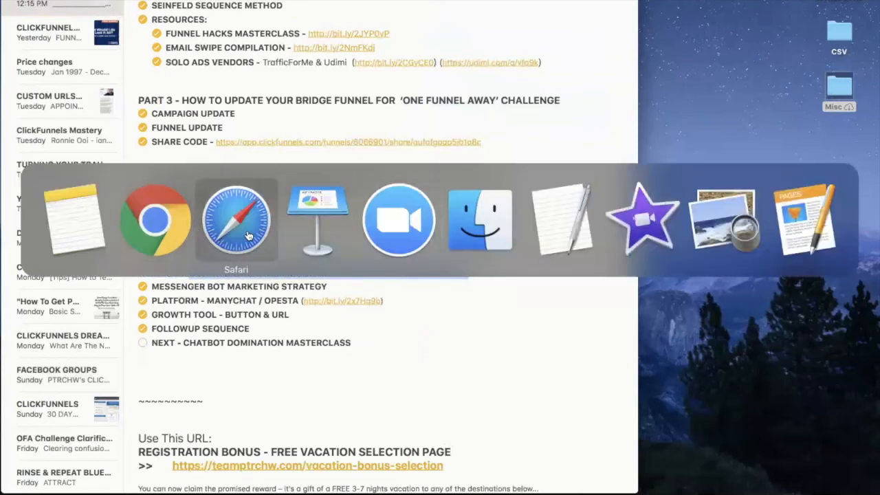
{"action": "left_click", "coordinate": [136, 229]}
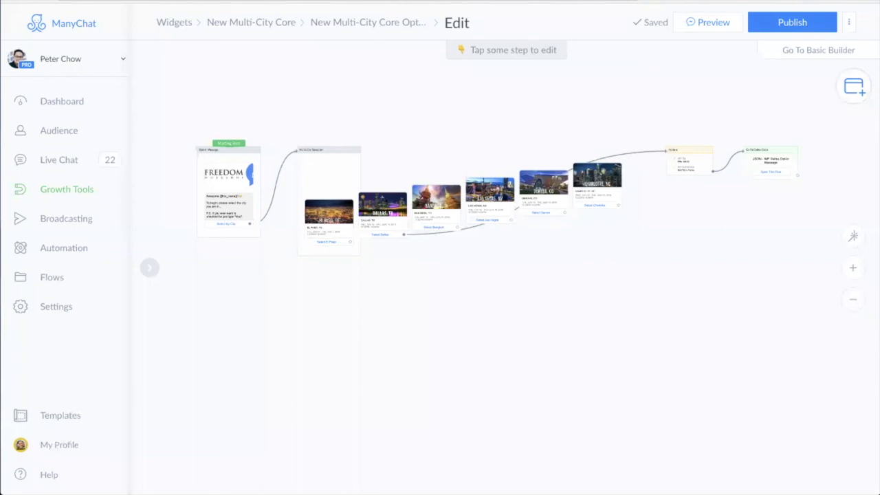
{"action": "left_click", "coordinate": [59, 252]}
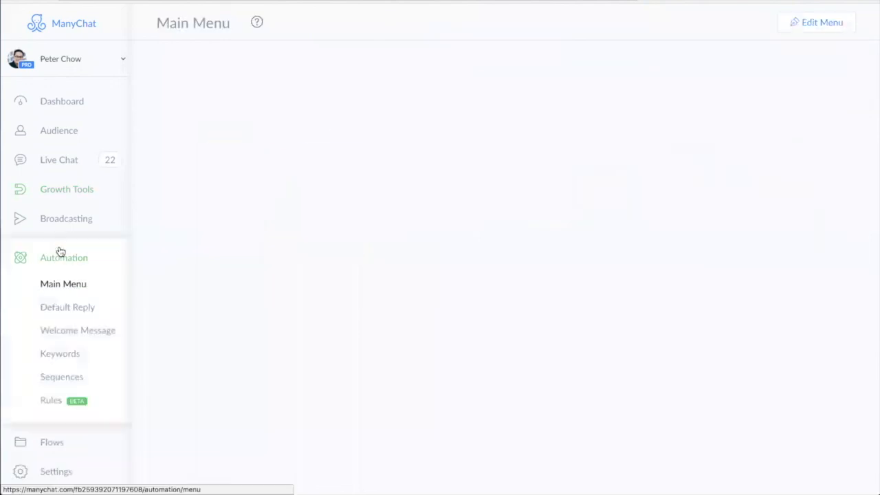
{"action": "left_click", "coordinate": [62, 377]}
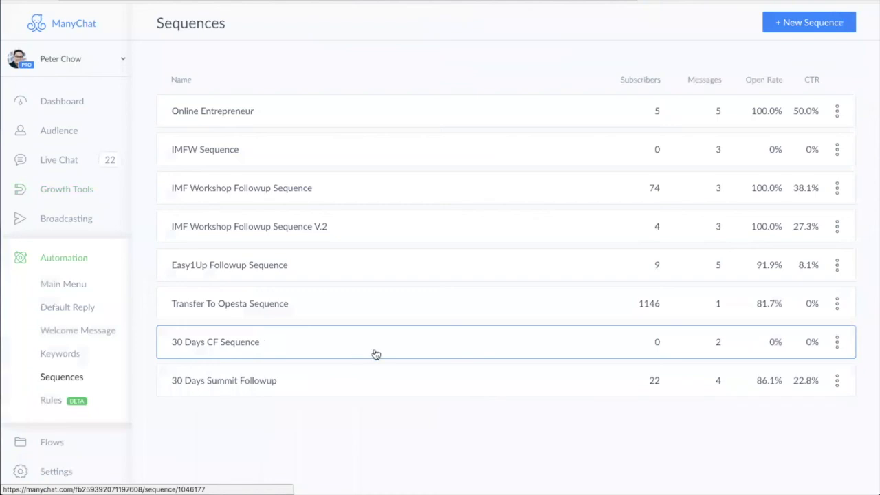
{"action": "left_click", "coordinate": [222, 386]}
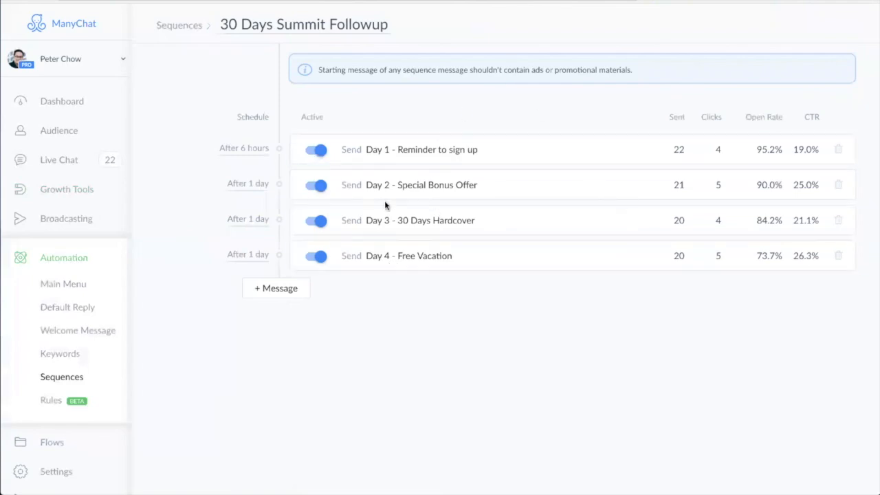
Step: Examine the flows of the Day 1 - Reminder to sign up and Day 2 - Special Bonus Offer messages
{"action": "left_click", "coordinate": [411, 149]}
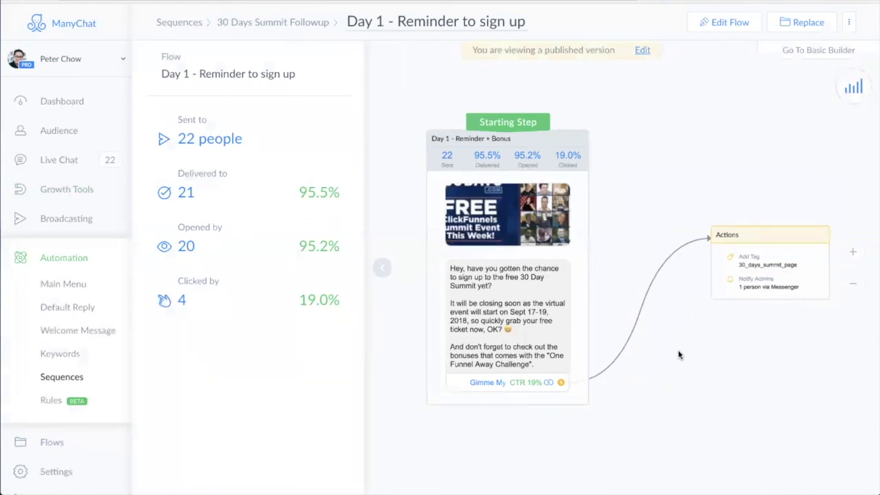
{"action": "left_click", "coordinate": [382, 266]}
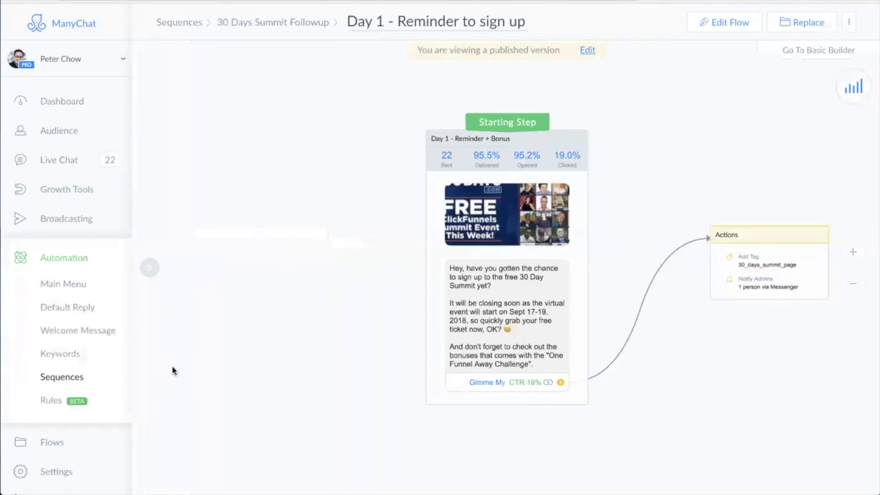
{"action": "left_click", "coordinate": [305, 24]}
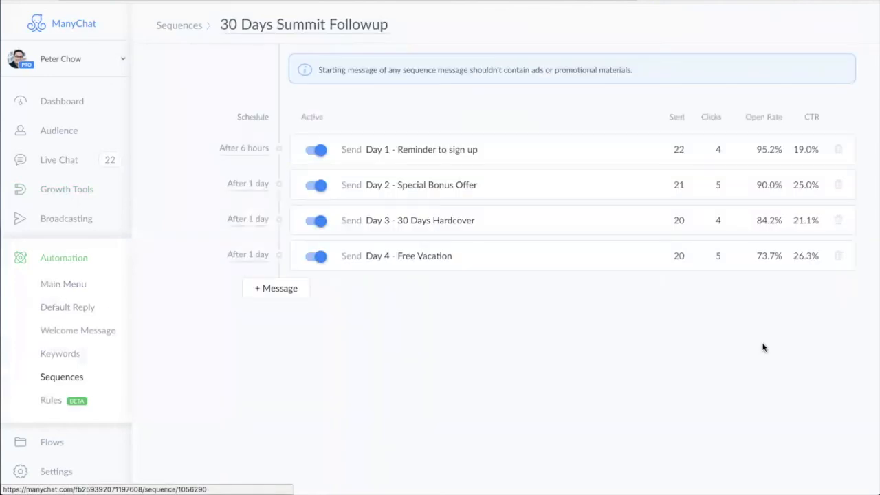
{"action": "left_click", "coordinate": [430, 185]}
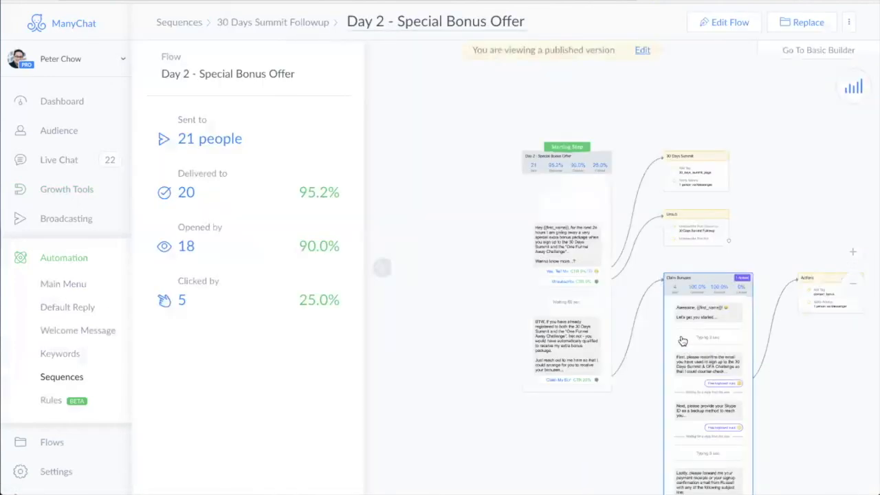
{"action": "left_click", "coordinate": [274, 29]}
Step: Examine the Day 3 - 30 Days Hardcover message, view it in the Flow Builder, and return to the sequence
{"action": "left_click", "coordinate": [422, 224]}
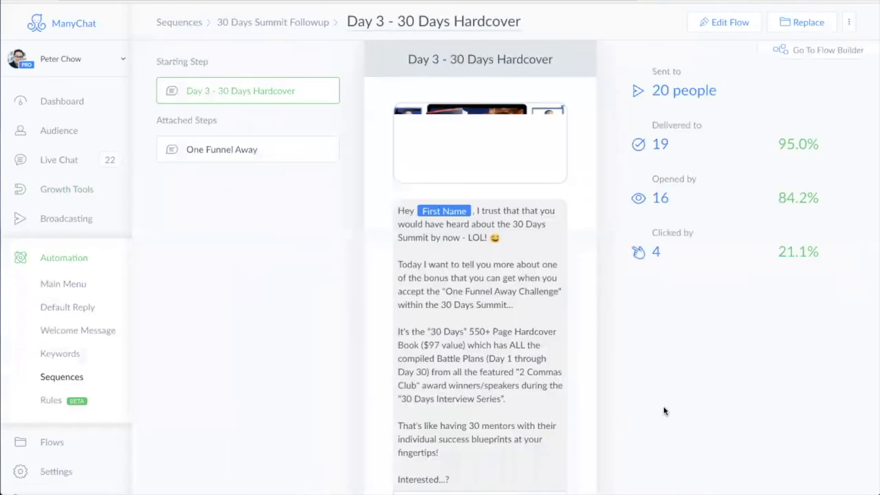
{"action": "scroll", "coordinate": [699, 411], "scroll_direction": "down", "scroll_amount": 2}
{"action": "scroll", "coordinate": [700, 411], "scroll_direction": "up", "scroll_amount": 2}
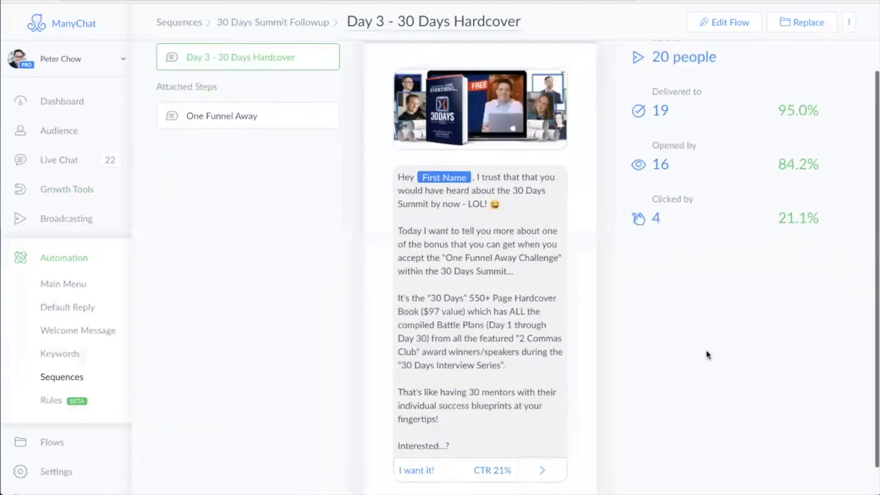
{"action": "scroll", "coordinate": [694, 391], "scroll_direction": "down", "scroll_amount": 1}
{"action": "scroll", "coordinate": [693, 387], "scroll_direction": "up", "scroll_amount": 1}
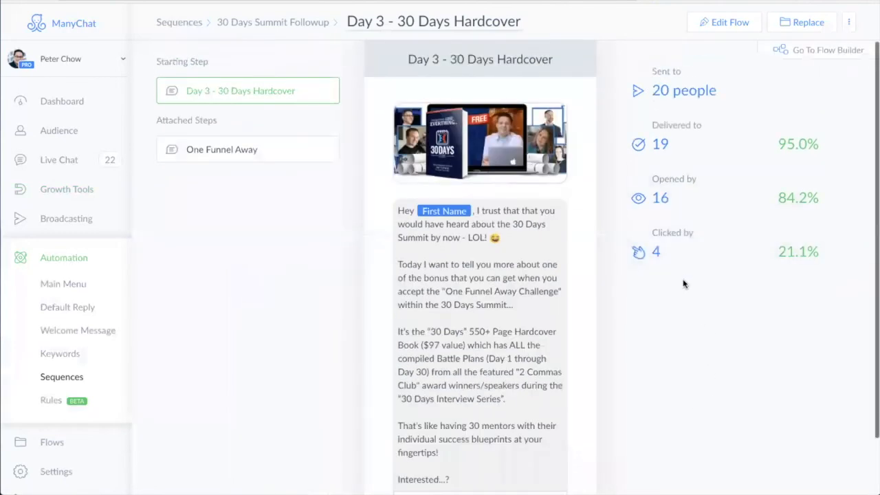
{"action": "left_click", "coordinate": [817, 50]}
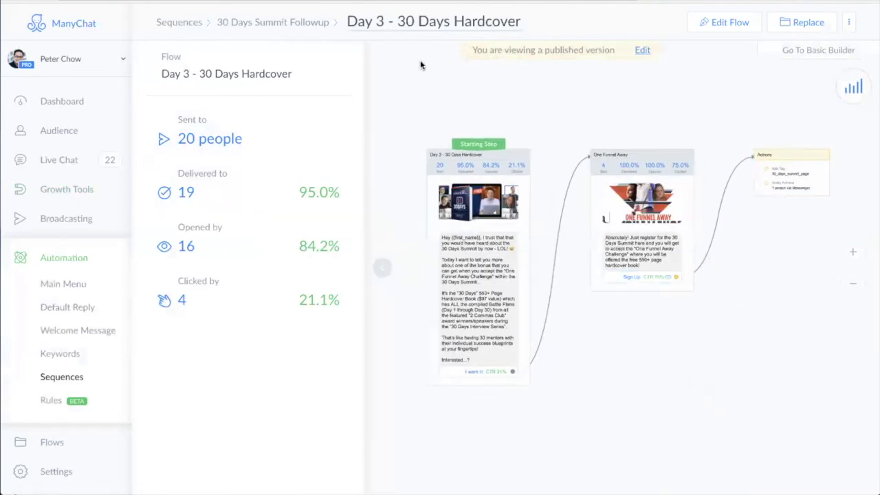
{"action": "left_click", "coordinate": [248, 24]}
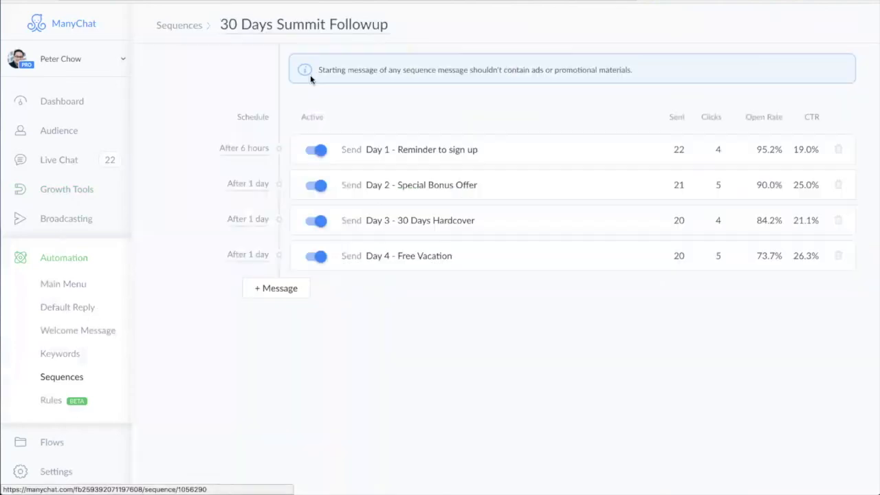
Step: Examine the flow of the Day 4 - Free Vacation message and return to the sequence overview
{"action": "left_click", "coordinate": [427, 261]}
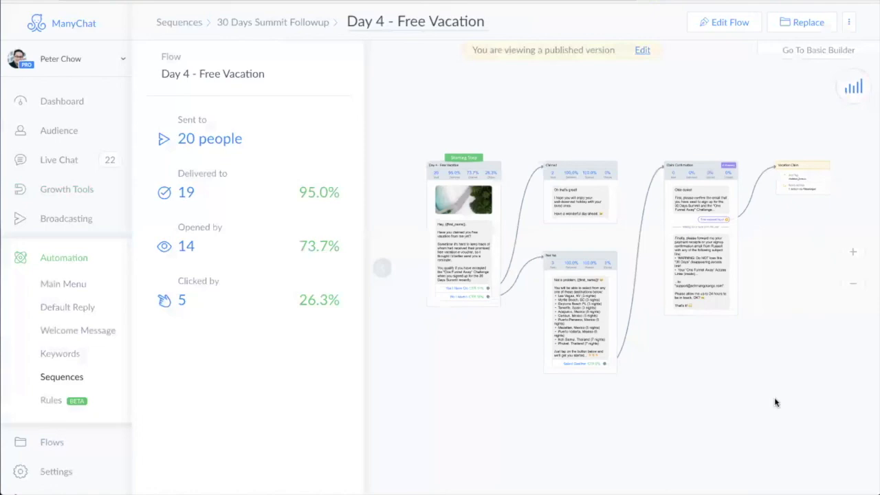
{"action": "left_click_drag", "start_coordinate": [488, 387], "coordinate": [485, 386]}
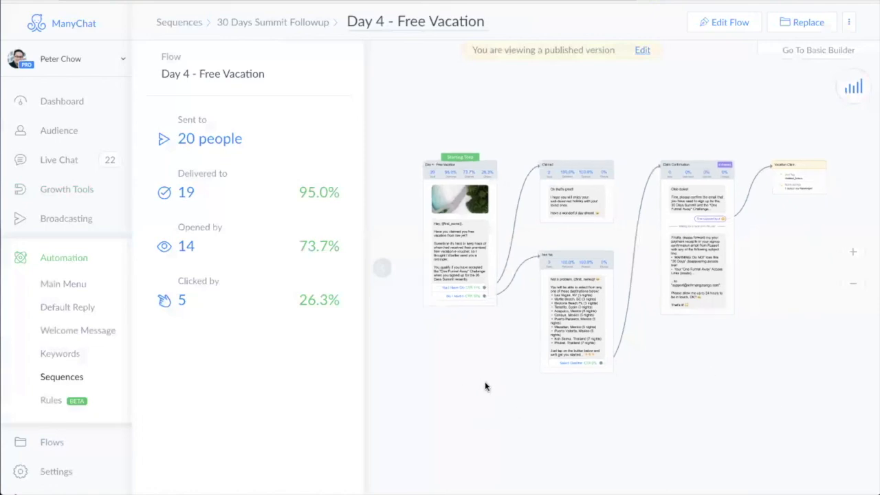
{"action": "left_click", "coordinate": [250, 24]}
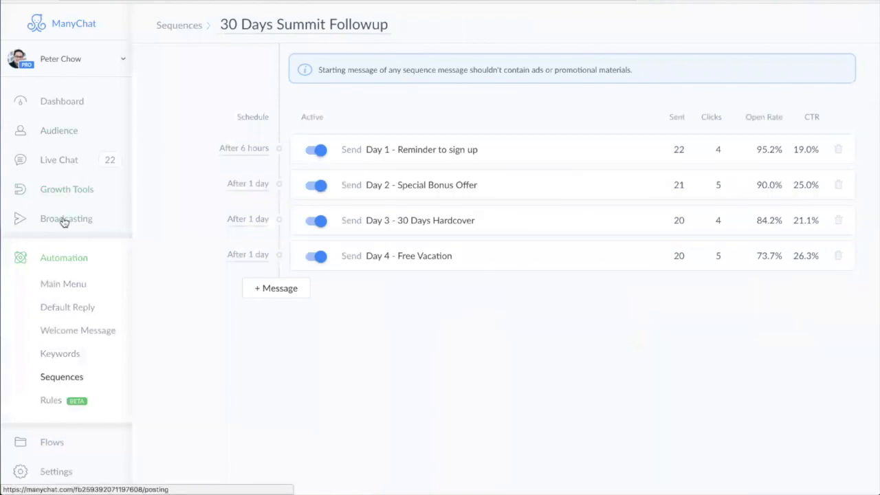
Step: Open the Work With PTRCHW growth tool's opt-in message flow and inspect its monthly income objective question
{"action": "left_click", "coordinate": [67, 182]}
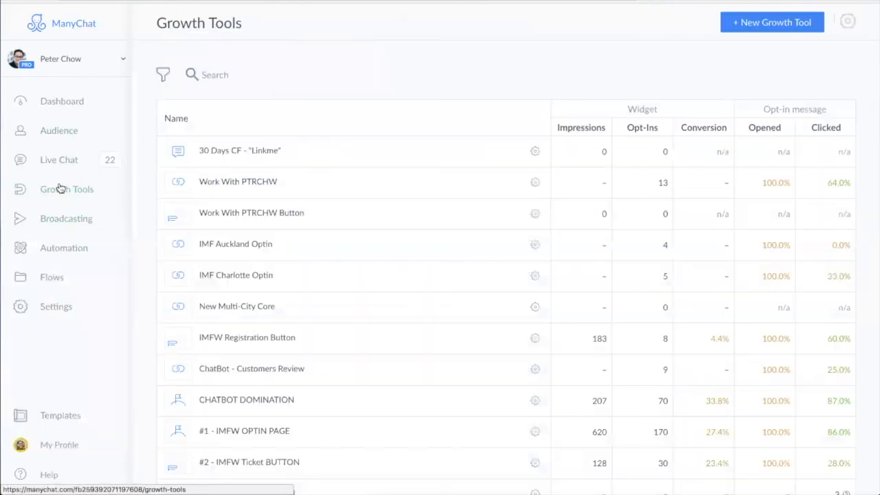
{"action": "left_click", "coordinate": [248, 183]}
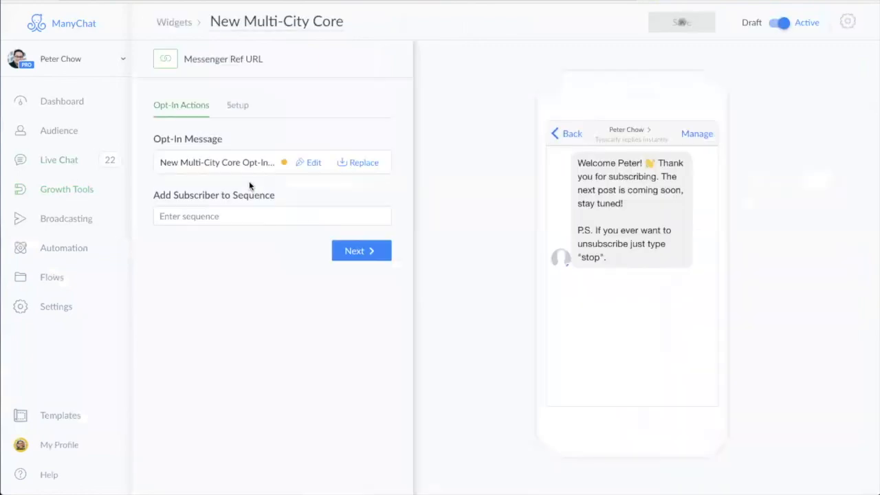
{"action": "left_click", "coordinate": [312, 163]}
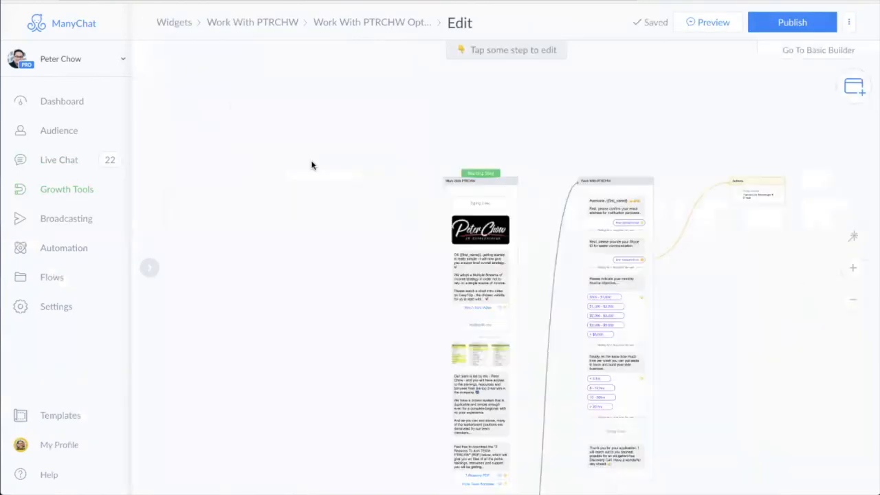
{"action": "mouse_move", "coordinate": [488, 257]}
{"action": "left_click_drag", "start_coordinate": [506, 167], "coordinate": [513, 168]}
{"action": "left_click", "coordinate": [517, 168]}
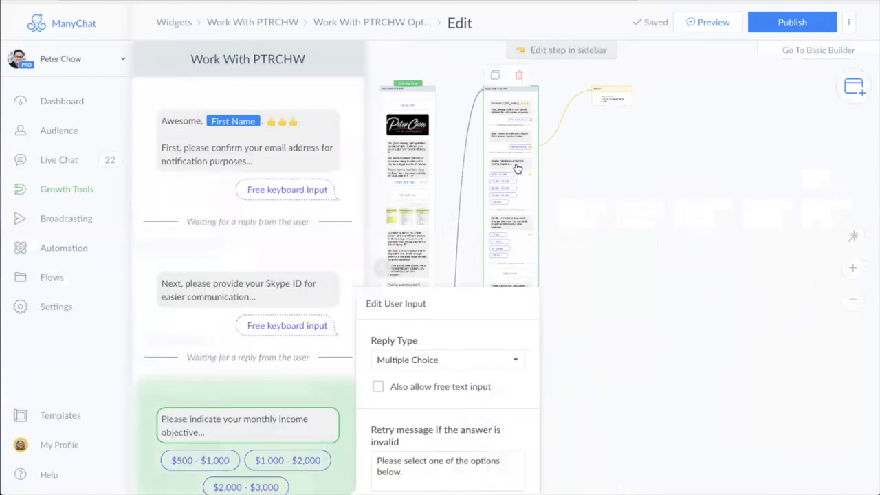
Step: Attach a Perform Actions step to the final question about weekly time available for the side business
{"action": "scroll", "coordinate": [281, 250], "scroll_direction": "down", "scroll_amount": 3}
{"action": "scroll", "coordinate": [288, 252], "scroll_direction": "up", "scroll_amount": 1}
{"action": "scroll", "coordinate": [293, 247], "scroll_direction": "up", "scroll_amount": 3}
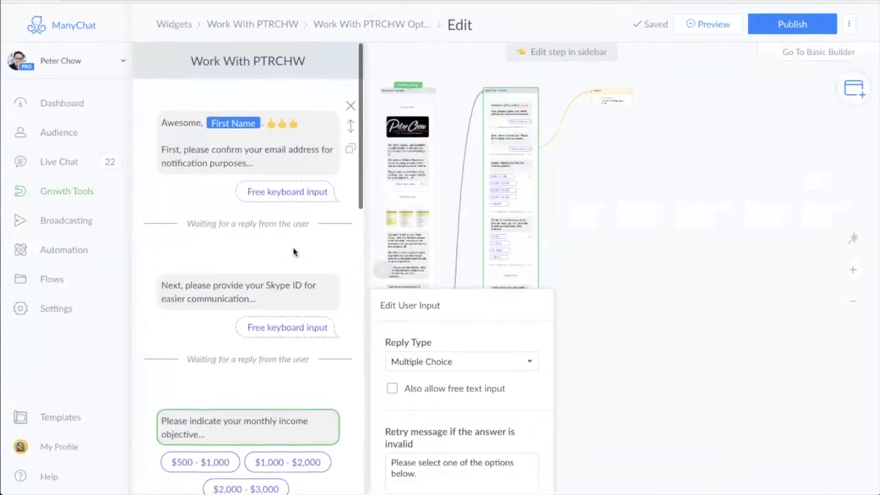
{"action": "scroll", "coordinate": [301, 259], "scroll_direction": "down", "scroll_amount": 3}
{"action": "scroll", "coordinate": [300, 259], "scroll_direction": "down", "scroll_amount": 5}
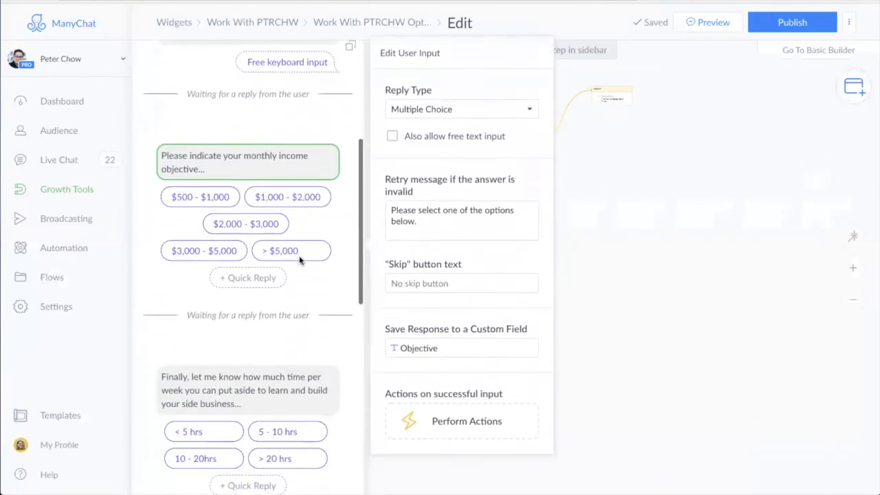
{"action": "scroll", "coordinate": [299, 260], "scroll_direction": "down", "scroll_amount": 1}
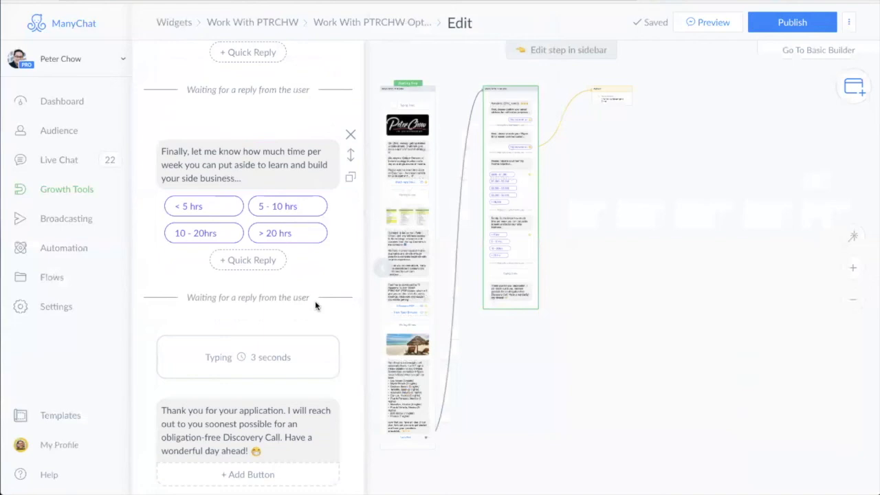
{"action": "scroll", "coordinate": [316, 305], "scroll_direction": "down", "scroll_amount": 1}
{"action": "left_click", "coordinate": [298, 138]}
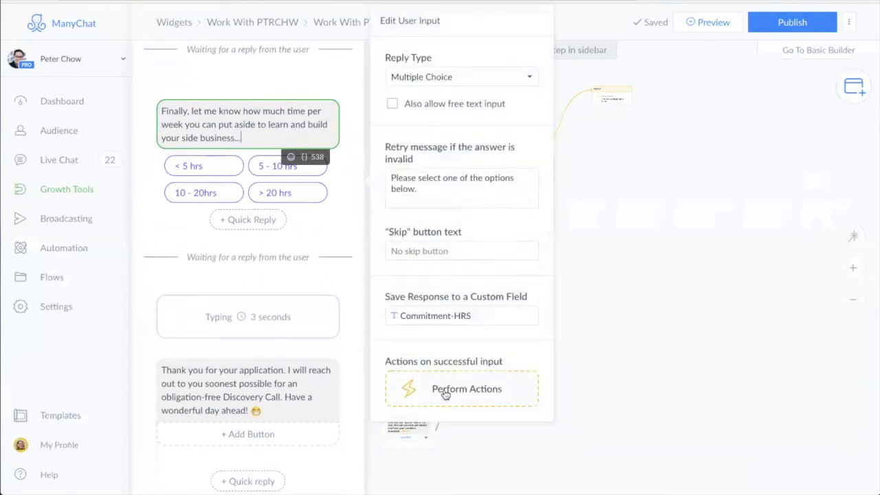
{"action": "left_click", "coordinate": [466, 392]}
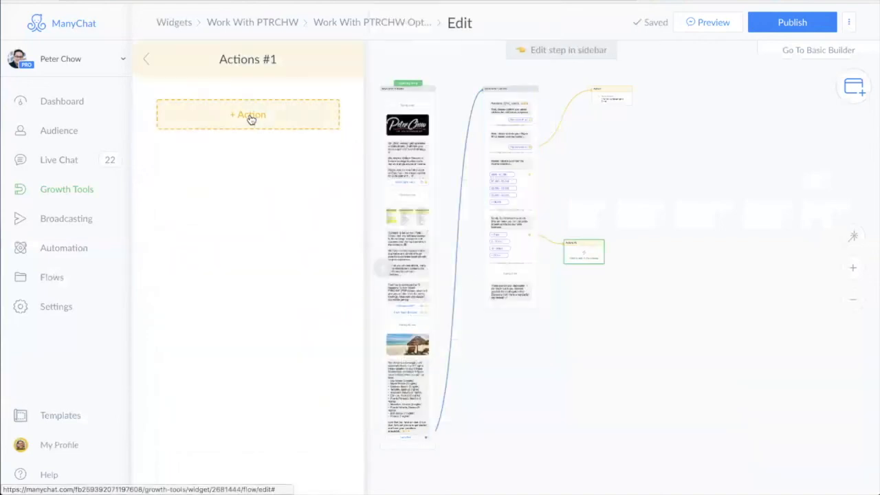
Step: Add a Subscribe to Sequence action to the new actions step and choose 30 Days CF Sequence
{"action": "left_click", "coordinate": [251, 117]}
{"action": "scroll", "coordinate": [244, 202], "scroll_direction": "down", "scroll_amount": 1}
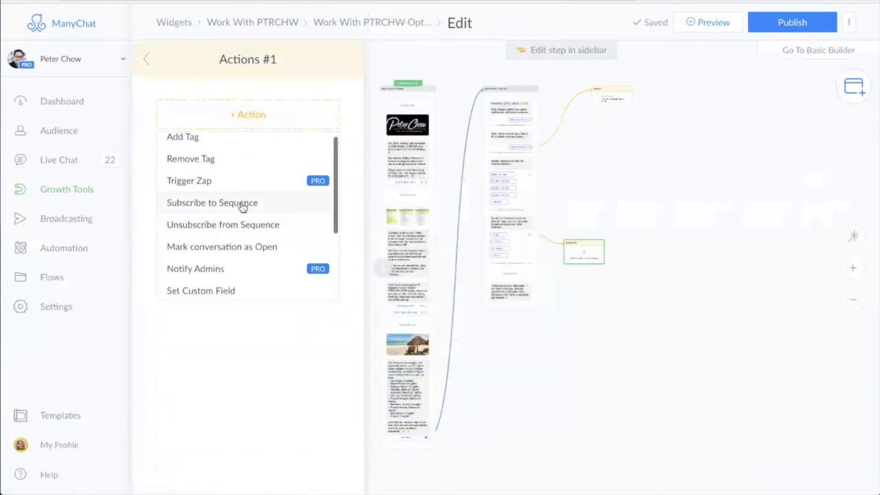
{"action": "left_click", "coordinate": [240, 206]}
{"action": "left_click", "coordinate": [202, 132]}
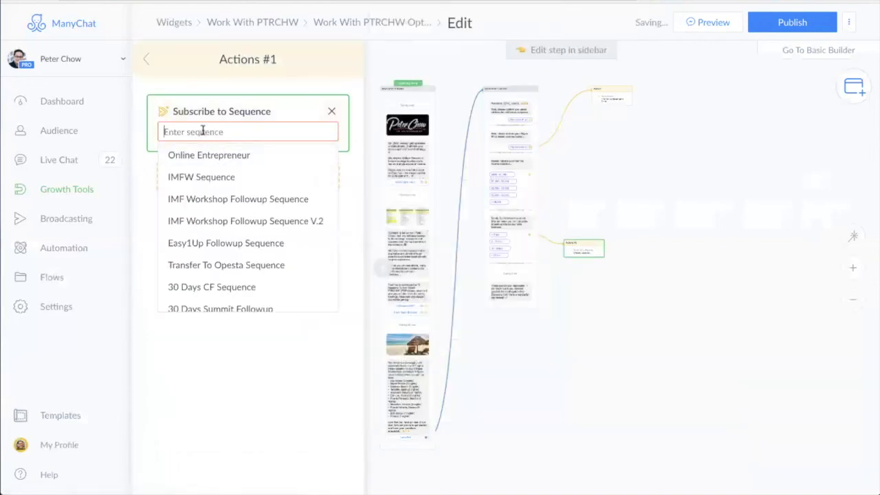
{"action": "scroll", "coordinate": [250, 276], "scroll_direction": "down", "scroll_amount": 1}
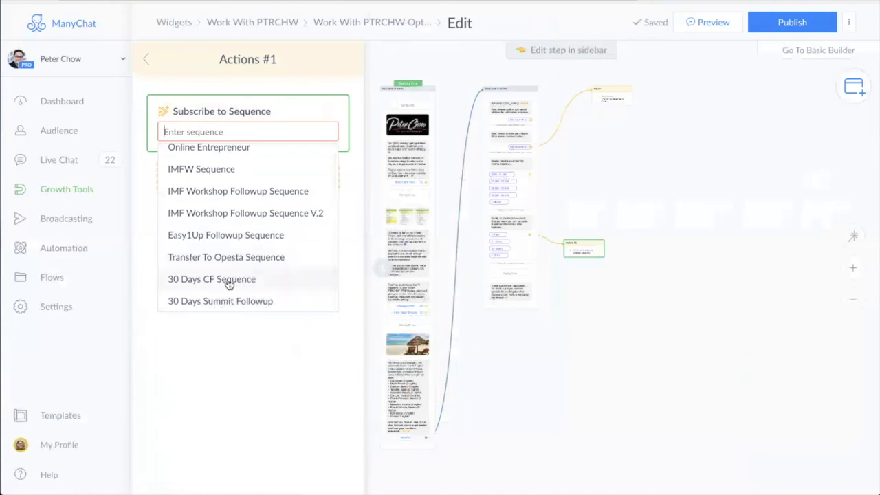
{"action": "left_click", "coordinate": [241, 279]}
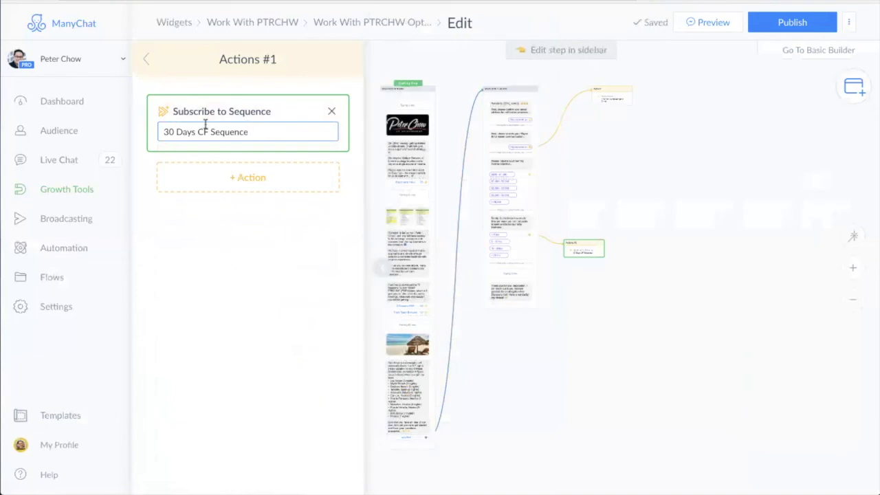
Step: Rename the actions step "Subscribe To Sequence" and publish the opt-in flow
{"action": "double_click", "coordinate": [253, 59]}
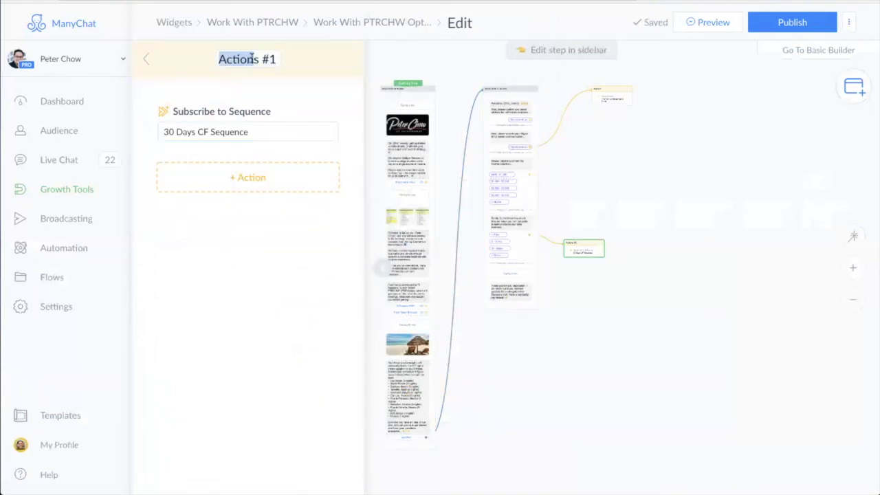
{"action": "triple_click", "coordinate": [252, 59]}
{"action": "type", "text": "S"}
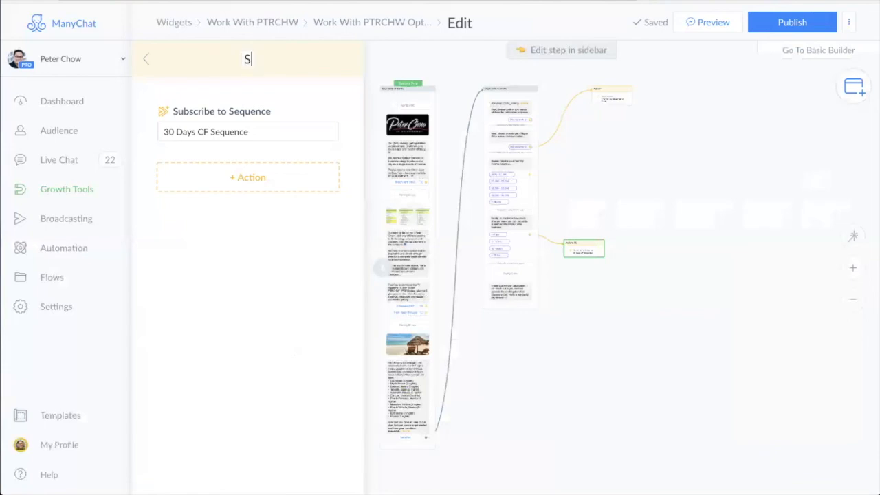
{"action": "type", "text": "ubscribe "}
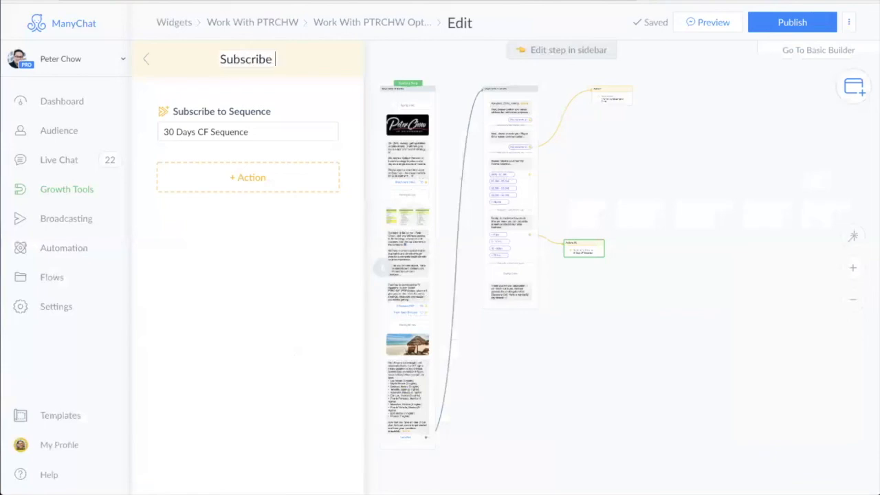
{"action": "type", "text": "To Sequence"}
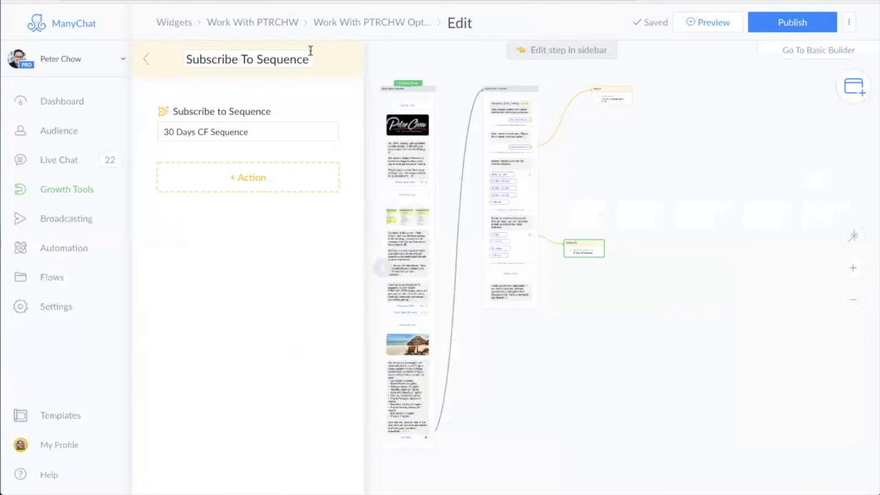
{"action": "left_click", "coordinate": [309, 217]}
{"action": "left_click", "coordinate": [802, 22]}
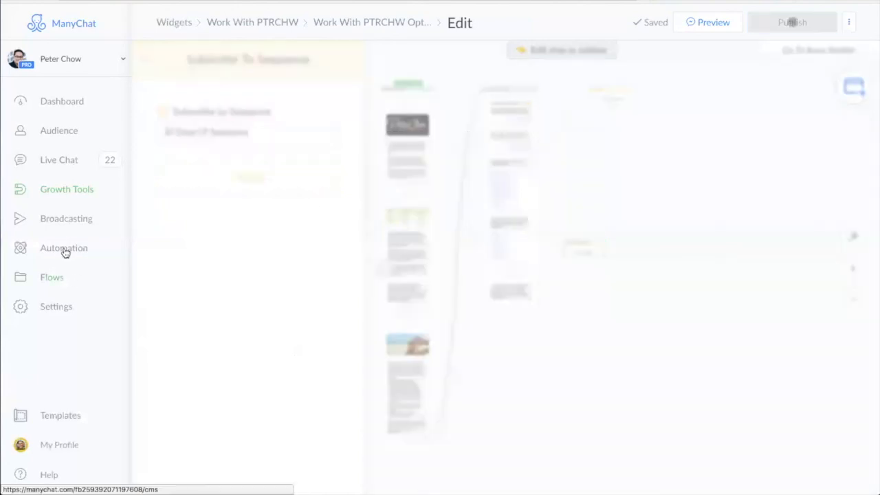
Step: Review the message schedules of the 30 Days CF Sequence and the Easy1Up Followup Sequence
{"action": "left_click", "coordinate": [64, 253]}
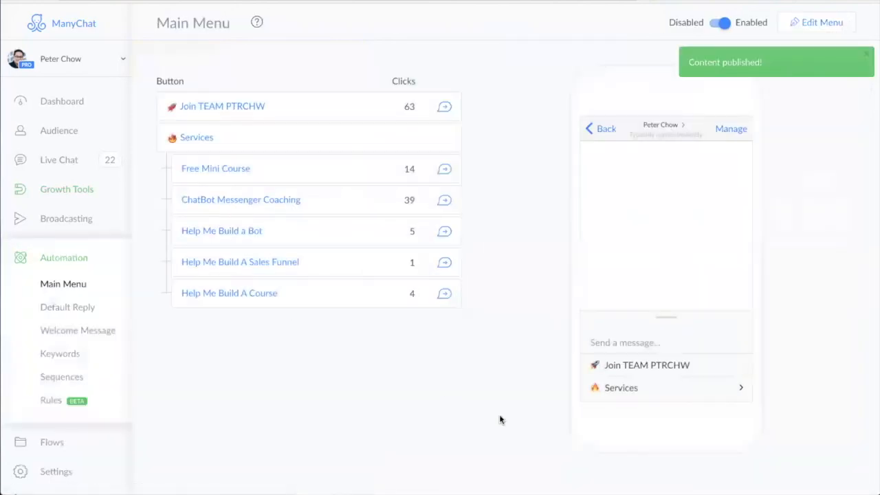
{"action": "left_click", "coordinate": [65, 379]}
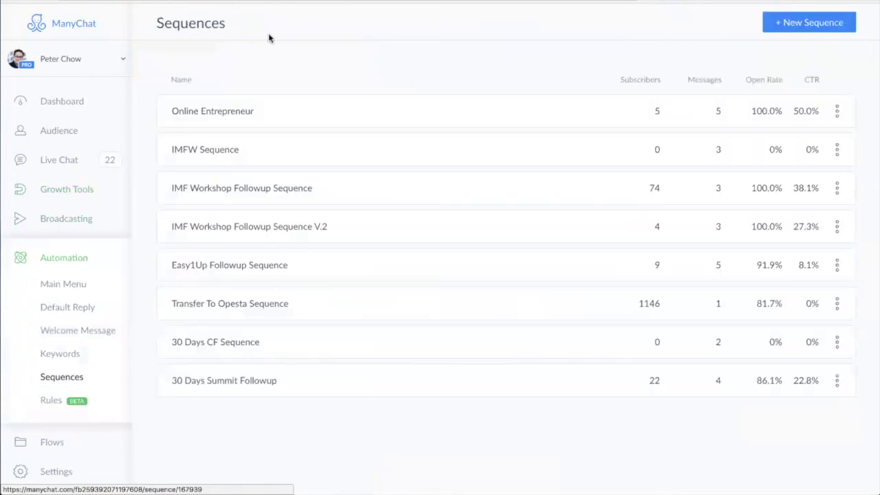
{"action": "left_click", "coordinate": [235, 346]}
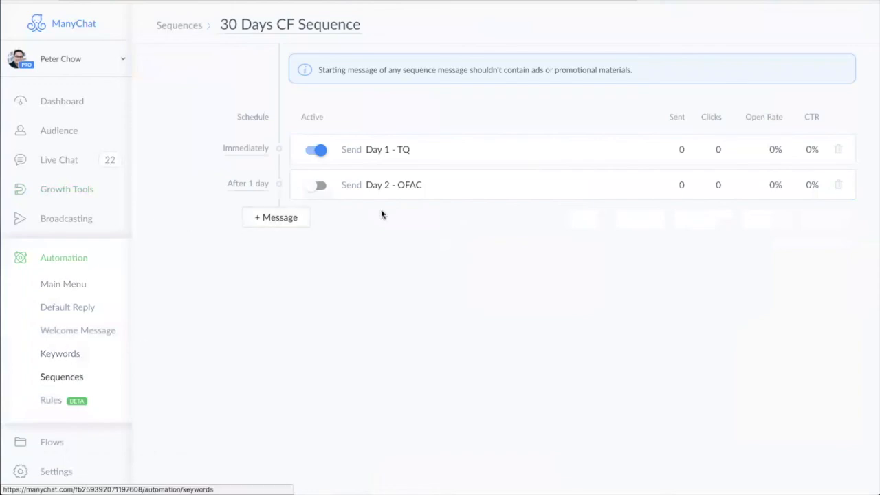
{"action": "left_click", "coordinate": [61, 378]}
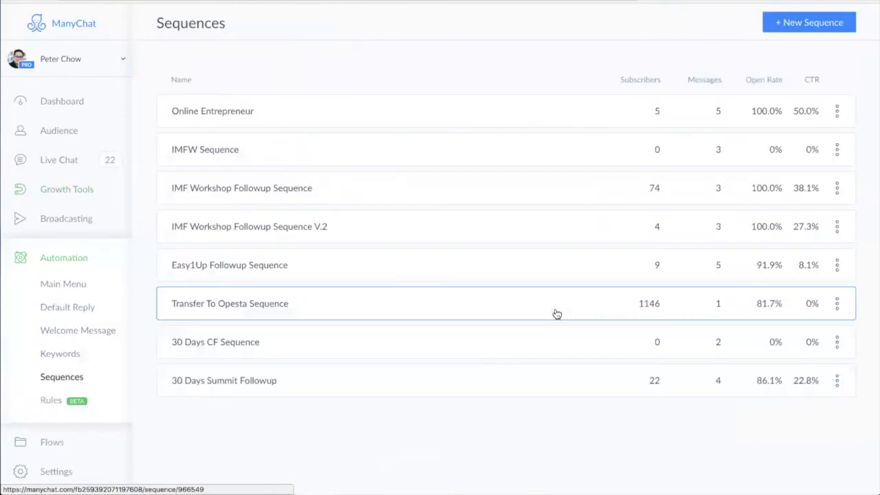
{"action": "left_click", "coordinate": [256, 268]}
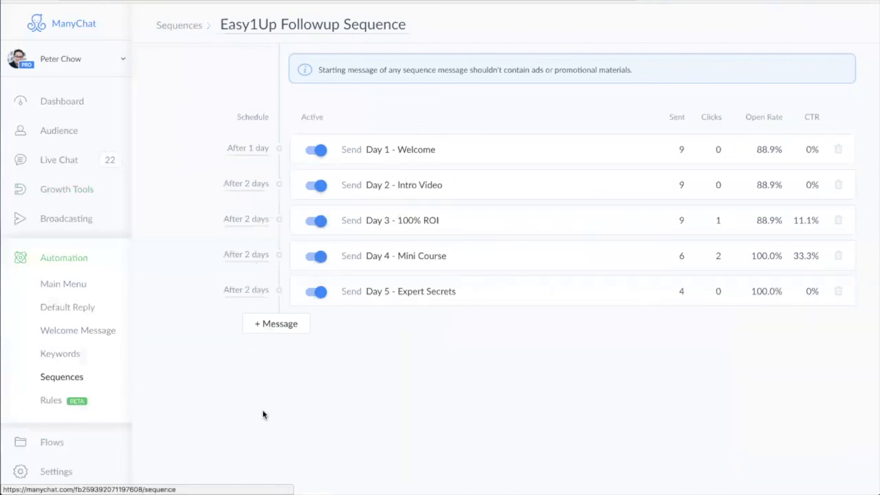
Step: Reopen the Work With PTRCHW opt-in message flow and inspect the sequence subscription action on its weekly time question
{"action": "left_click", "coordinate": [69, 192]}
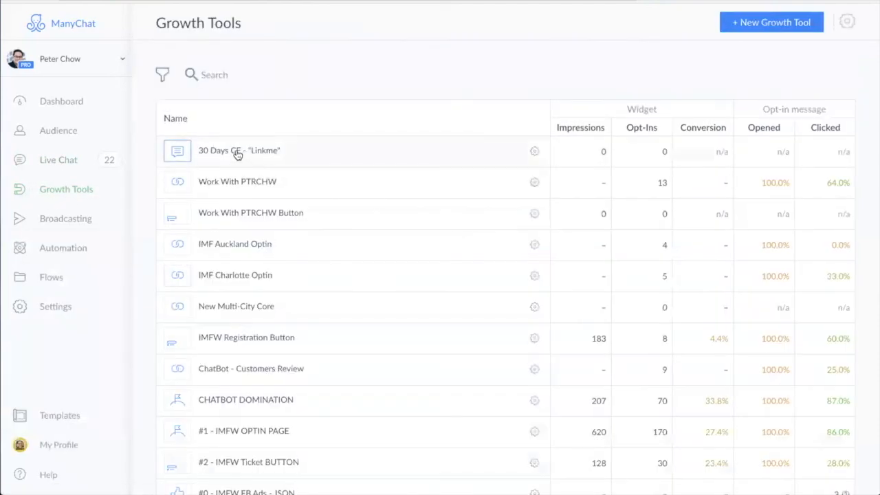
{"action": "left_click", "coordinate": [249, 184]}
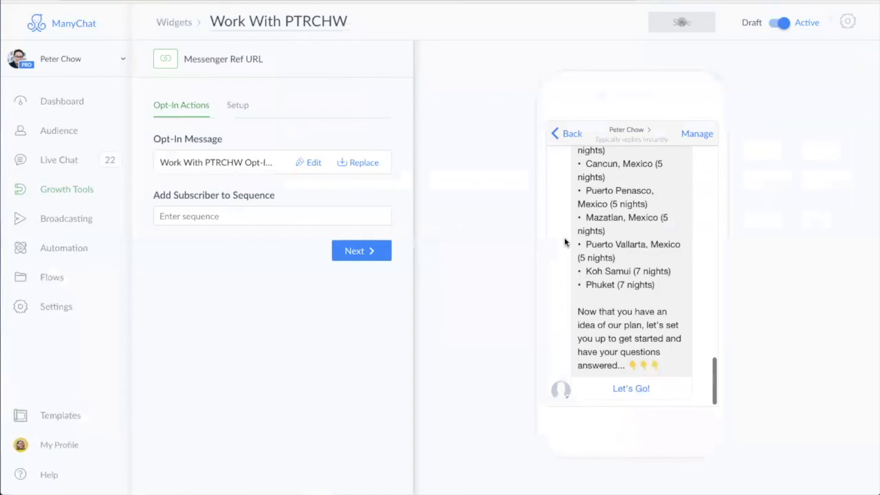
{"action": "left_click", "coordinate": [318, 165]}
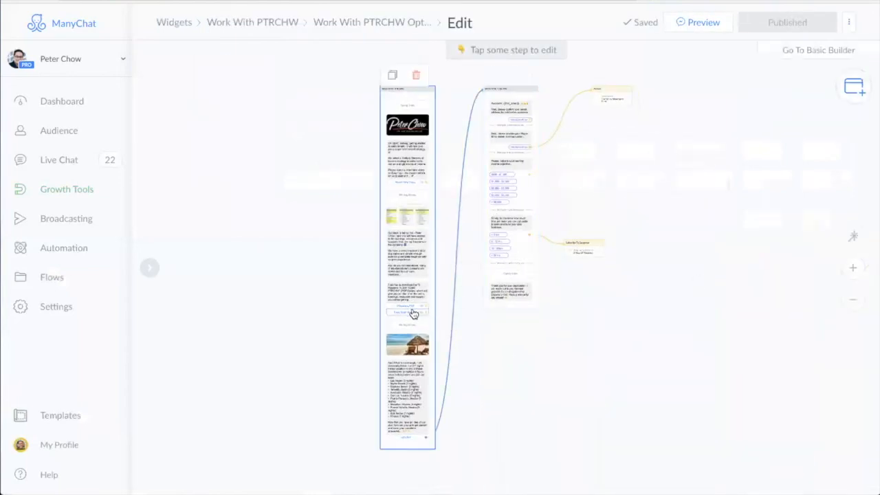
{"action": "left_click", "coordinate": [516, 227]}
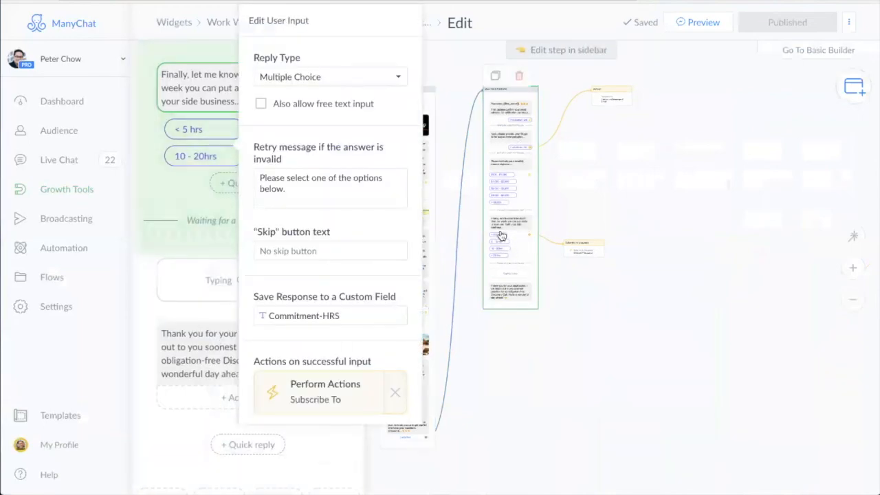
{"action": "left_click", "coordinate": [454, 400]}
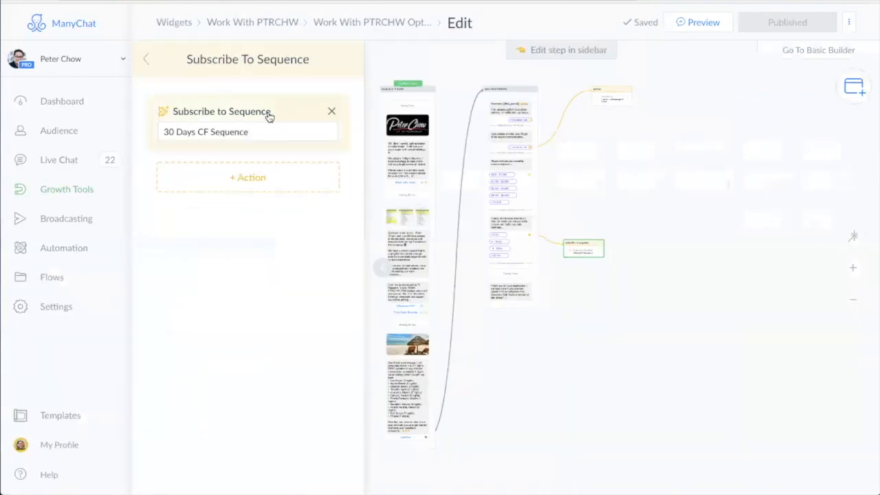
{"action": "mouse_move", "coordinate": [587, 255]}
Step: Switch to the training outline in Notes and check off "NEXT - CHATBOT DOMINATION MASTERCLASS" under Part 5
{"action": "key", "text": "super+Tab"}
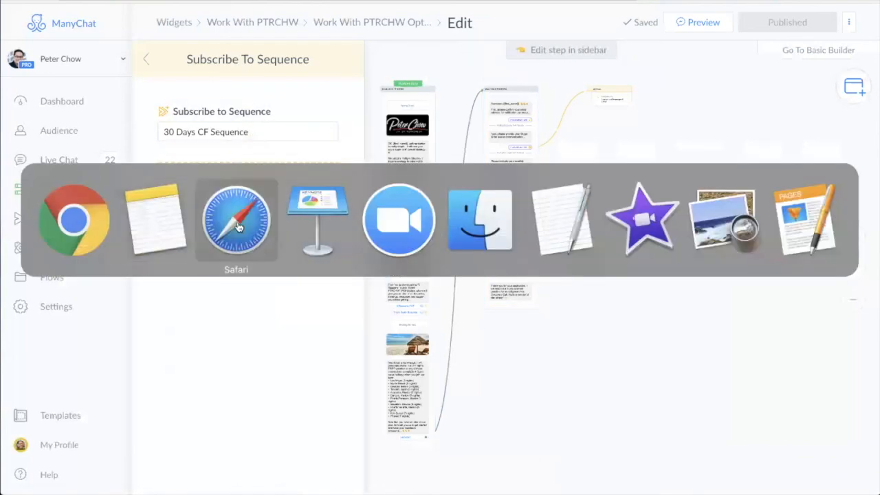
{"action": "left_click", "coordinate": [237, 221]}
{"action": "key", "text": "super+Tab"}
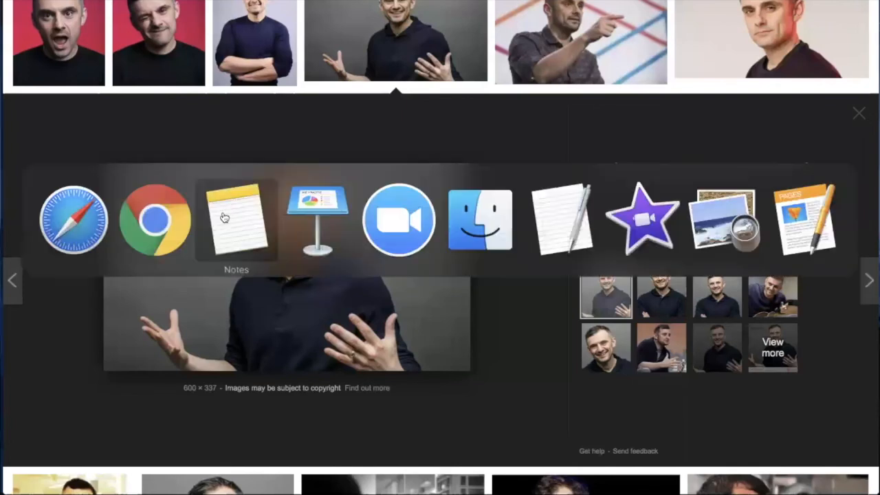
{"action": "left_click", "coordinate": [162, 225]}
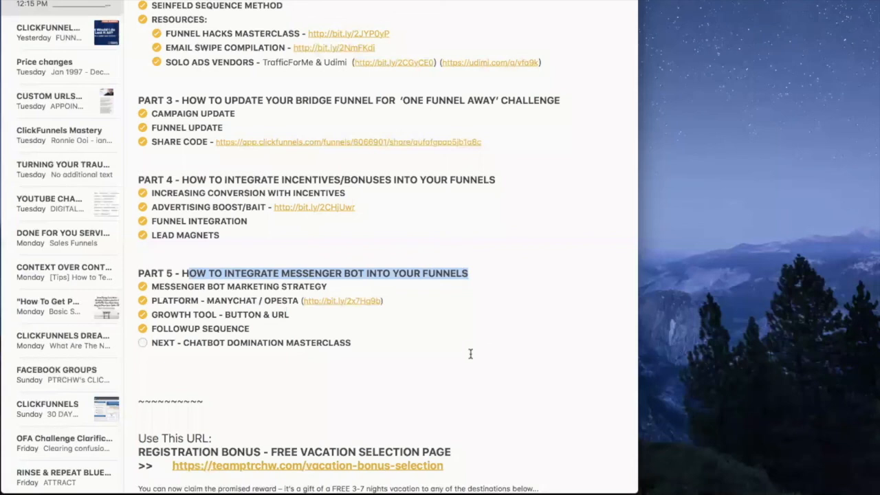
{"action": "left_click", "coordinate": [142, 343]}
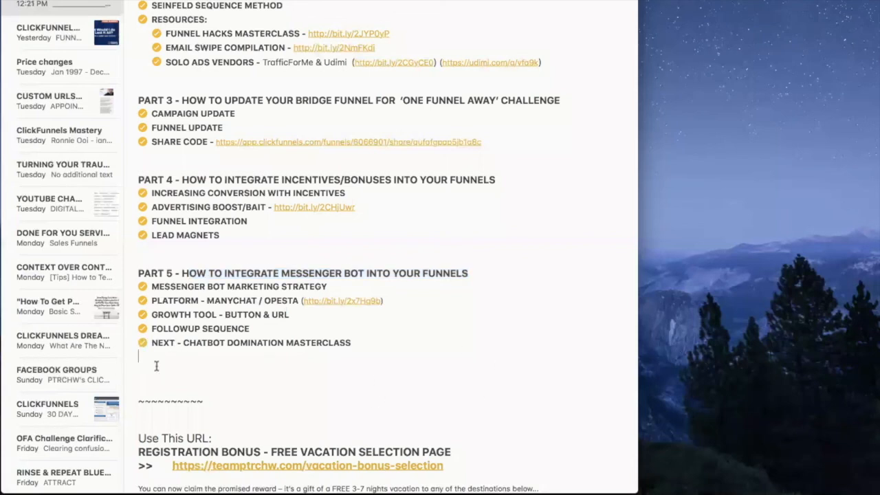
Step: Highlight Parts 1 to 5 of the training outline and review all their checklist items
{"action": "left_click_drag", "start_coordinate": [147, 364], "coordinate": [137, 55]}
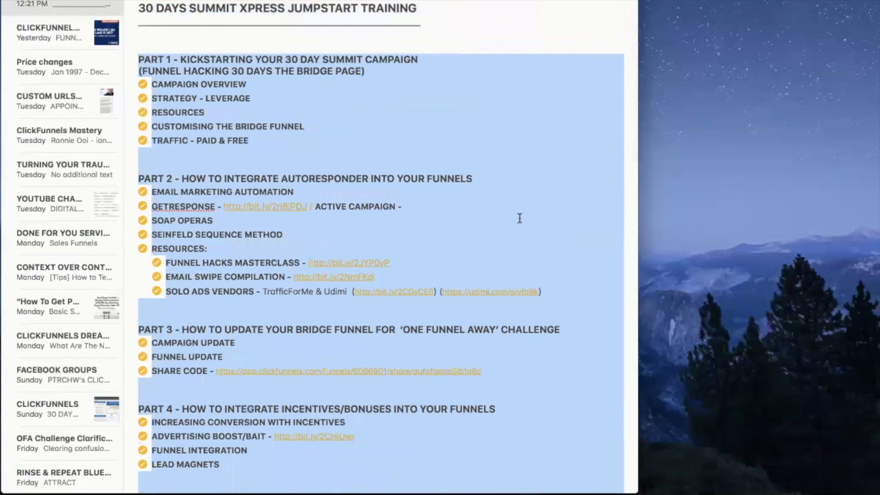
{"action": "scroll", "coordinate": [521, 223], "scroll_direction": "down", "scroll_amount": 3}
{"action": "scroll", "coordinate": [557, 214], "scroll_direction": "down", "scroll_amount": 2}
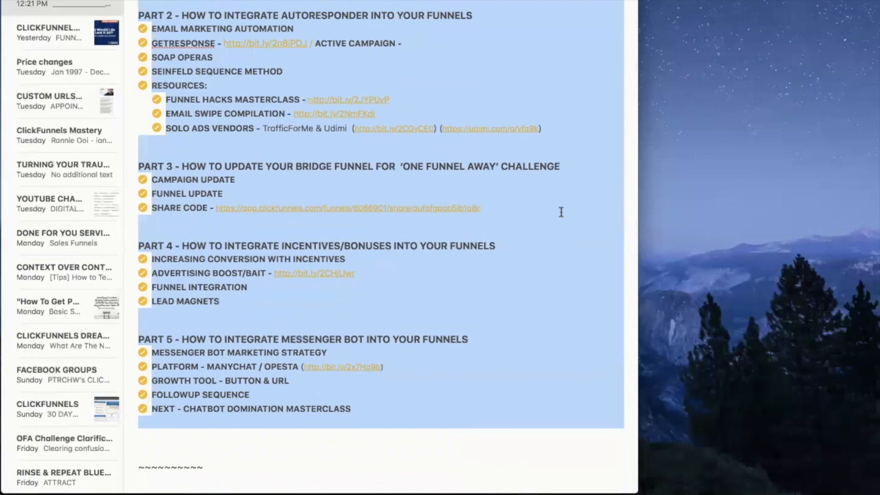
{"action": "scroll", "coordinate": [548, 255], "scroll_direction": "down", "scroll_amount": 4}
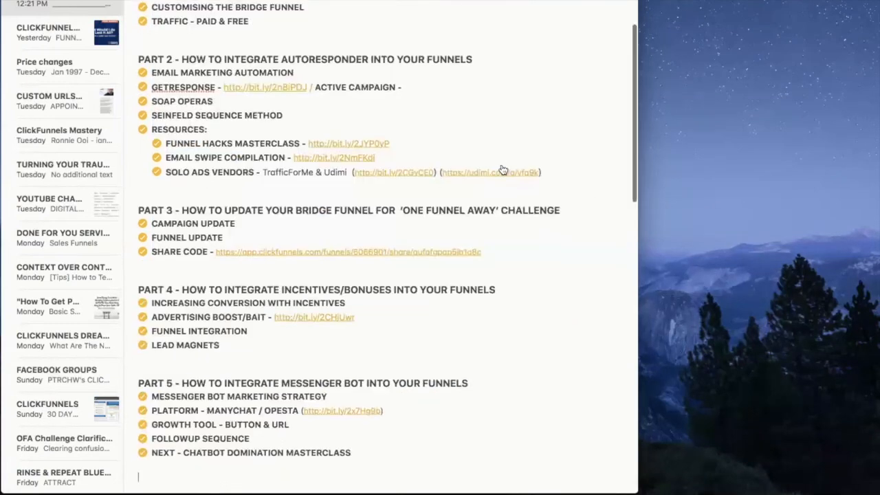
{"action": "scroll", "coordinate": [502, 163], "scroll_direction": "up", "scroll_amount": 3}
{"action": "scroll", "coordinate": [502, 162], "scroll_direction": "down", "scroll_amount": 5}
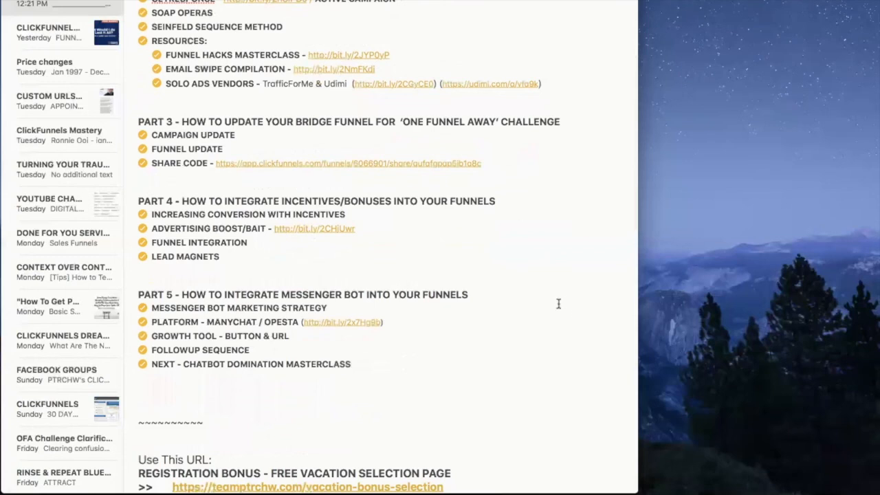
{"action": "scroll", "coordinate": [557, 302], "scroll_direction": "up", "scroll_amount": 1}
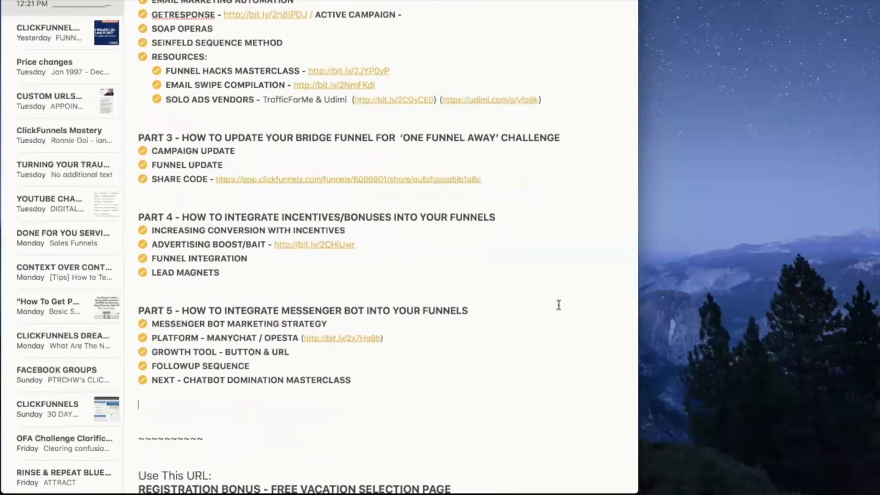